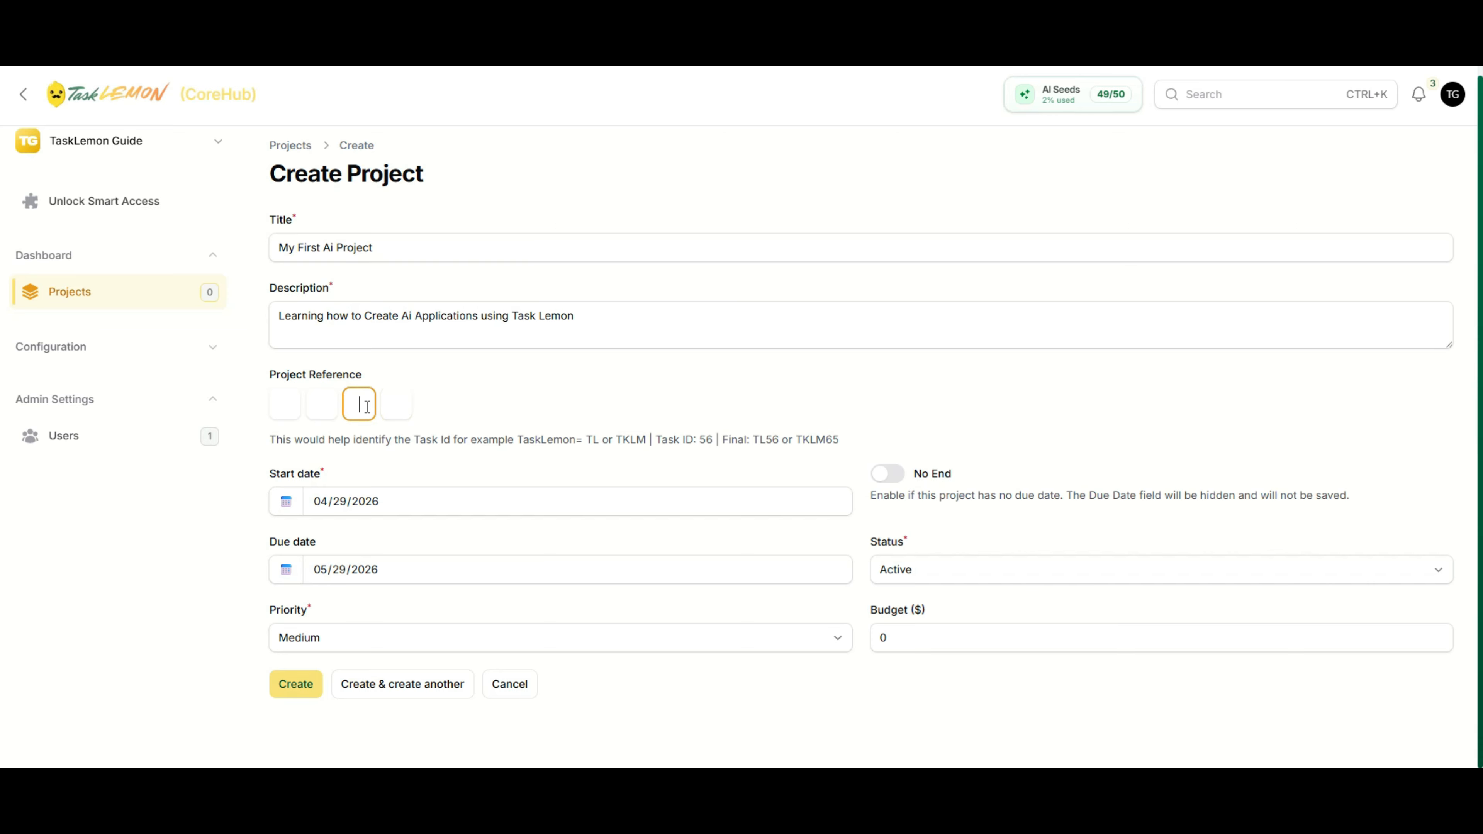
# Set the project reference to AI
pyautogui.click(515, 405)
pyautogui.click(284, 403)
pyautogui.write('AS')
pyautogui.press('BackSpace')
pyautogui.write('I')
# Mark the project as having no end date, set its budget to $100000 and create it
pyautogui.click(497, 570)
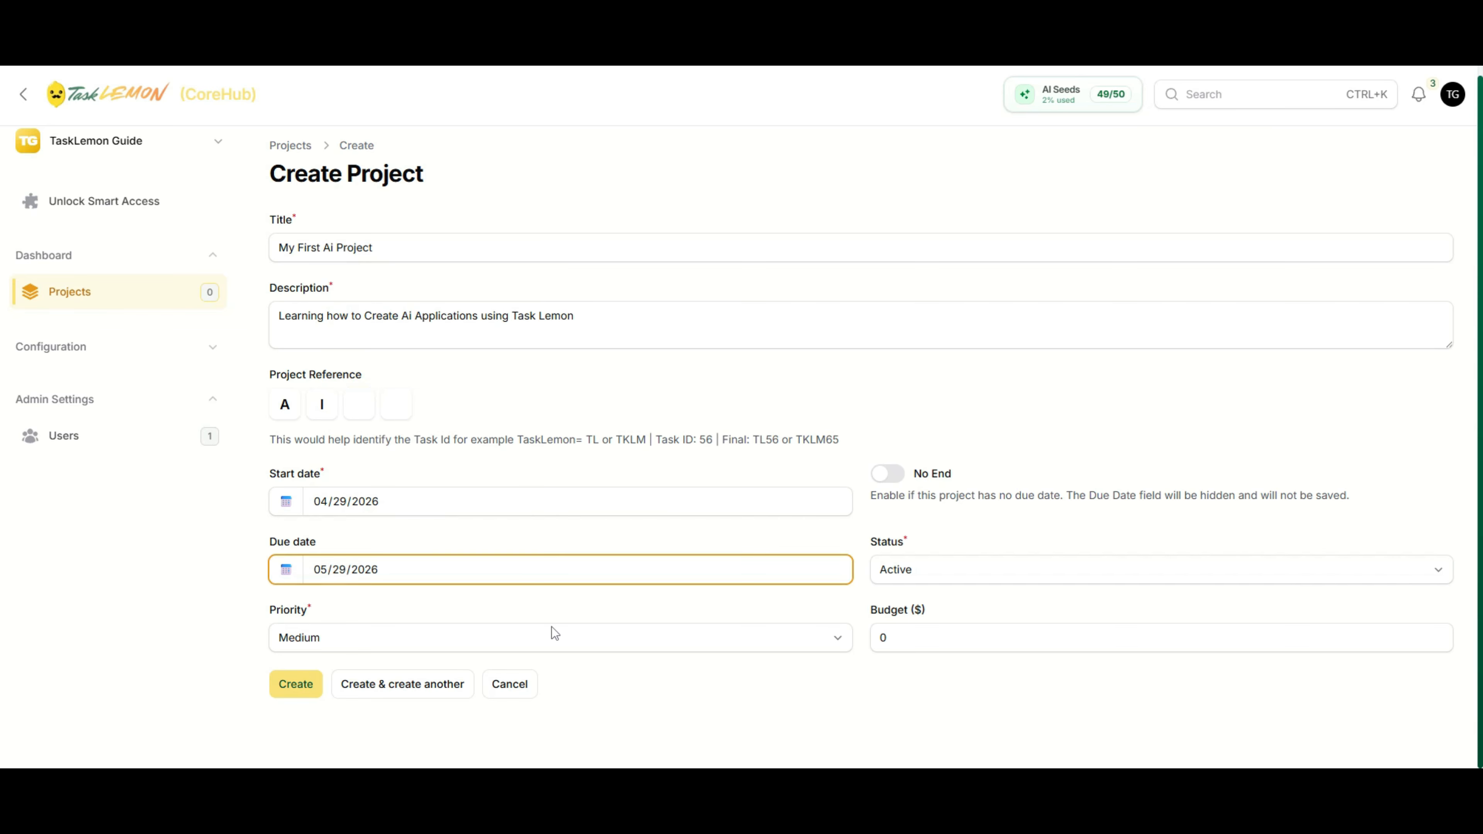
pyautogui.click(885, 474)
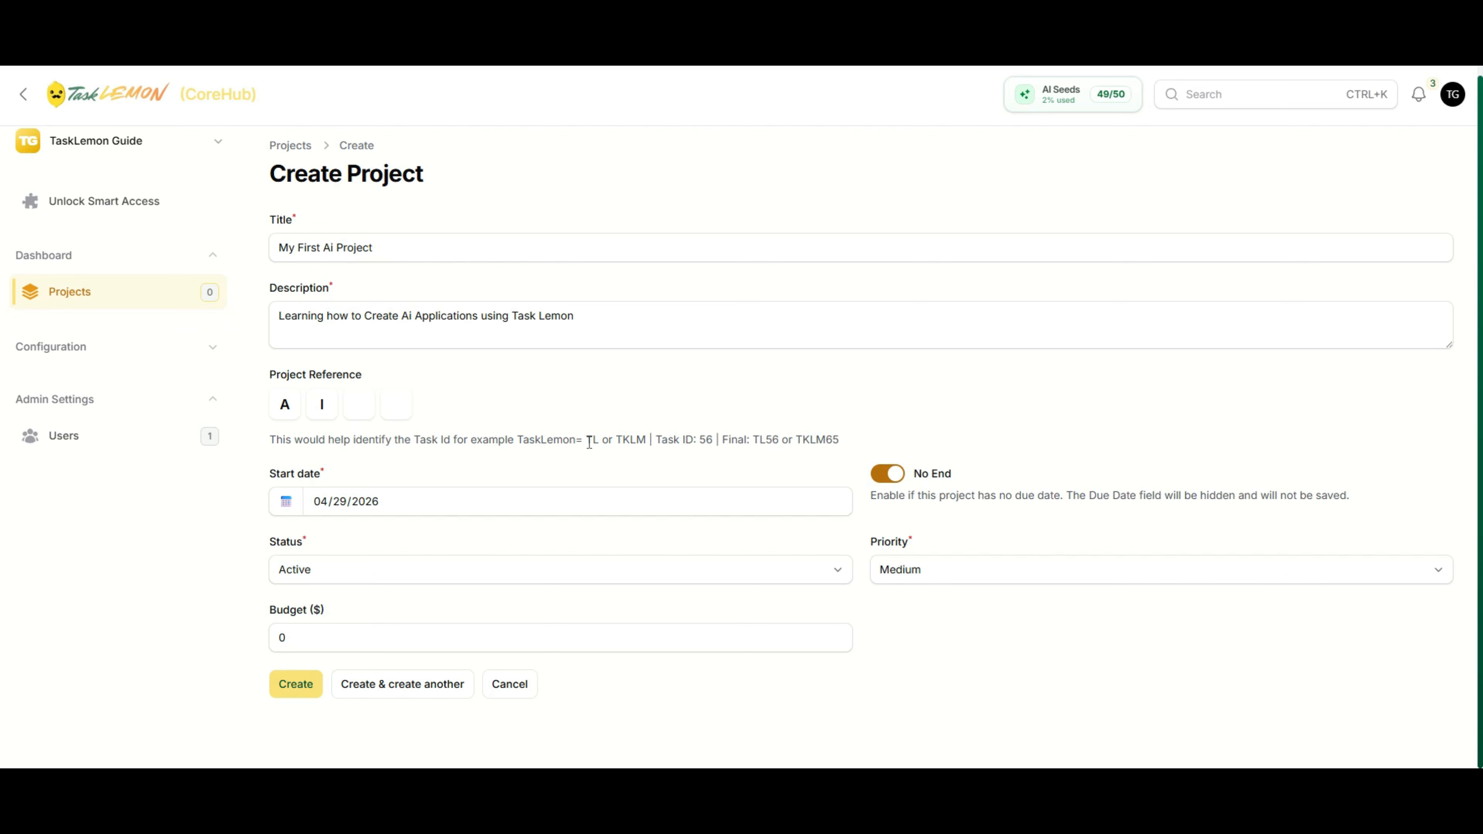
pyautogui.click(338, 642)
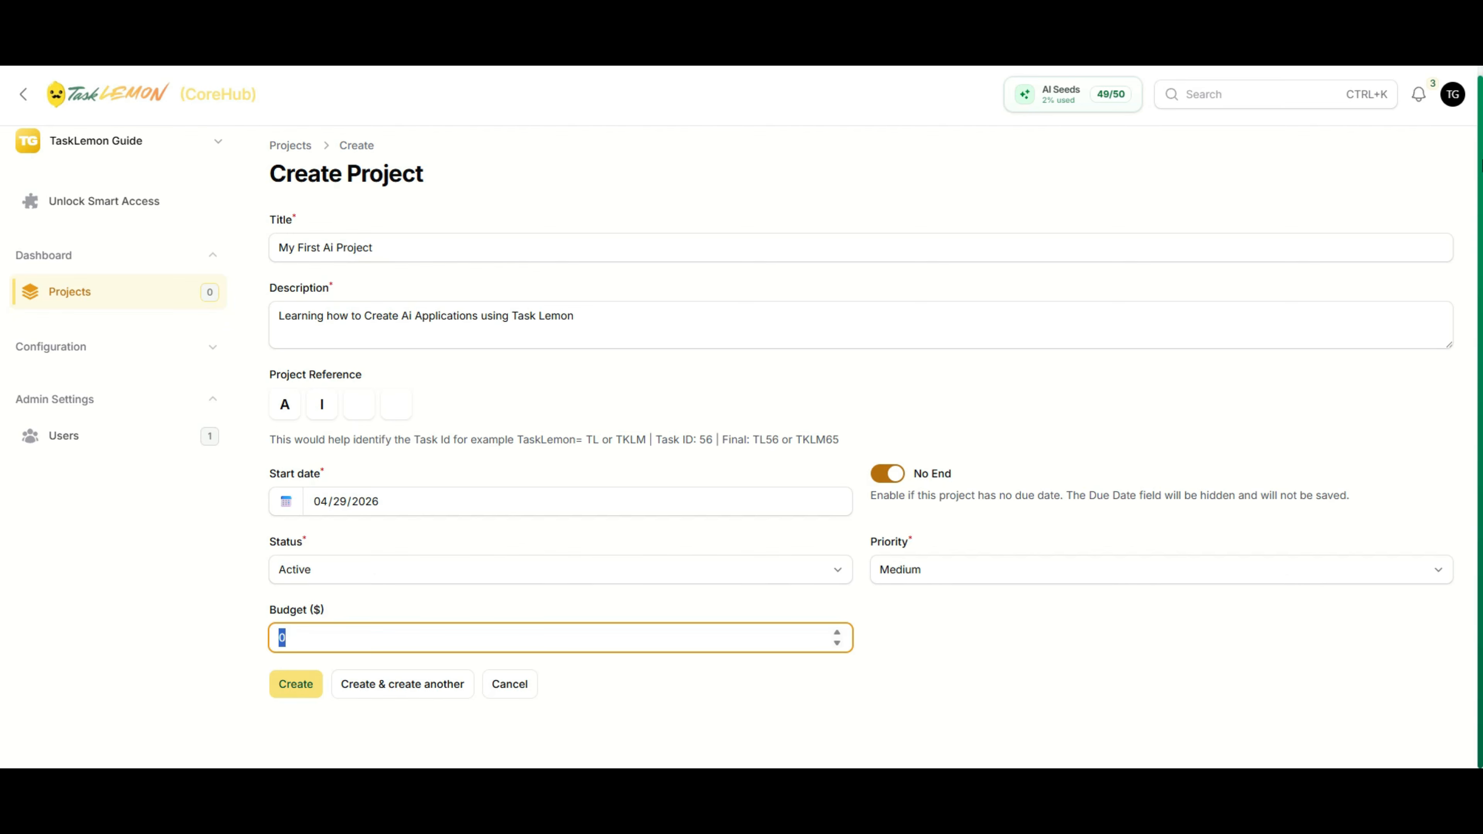
pyautogui.write('100000')
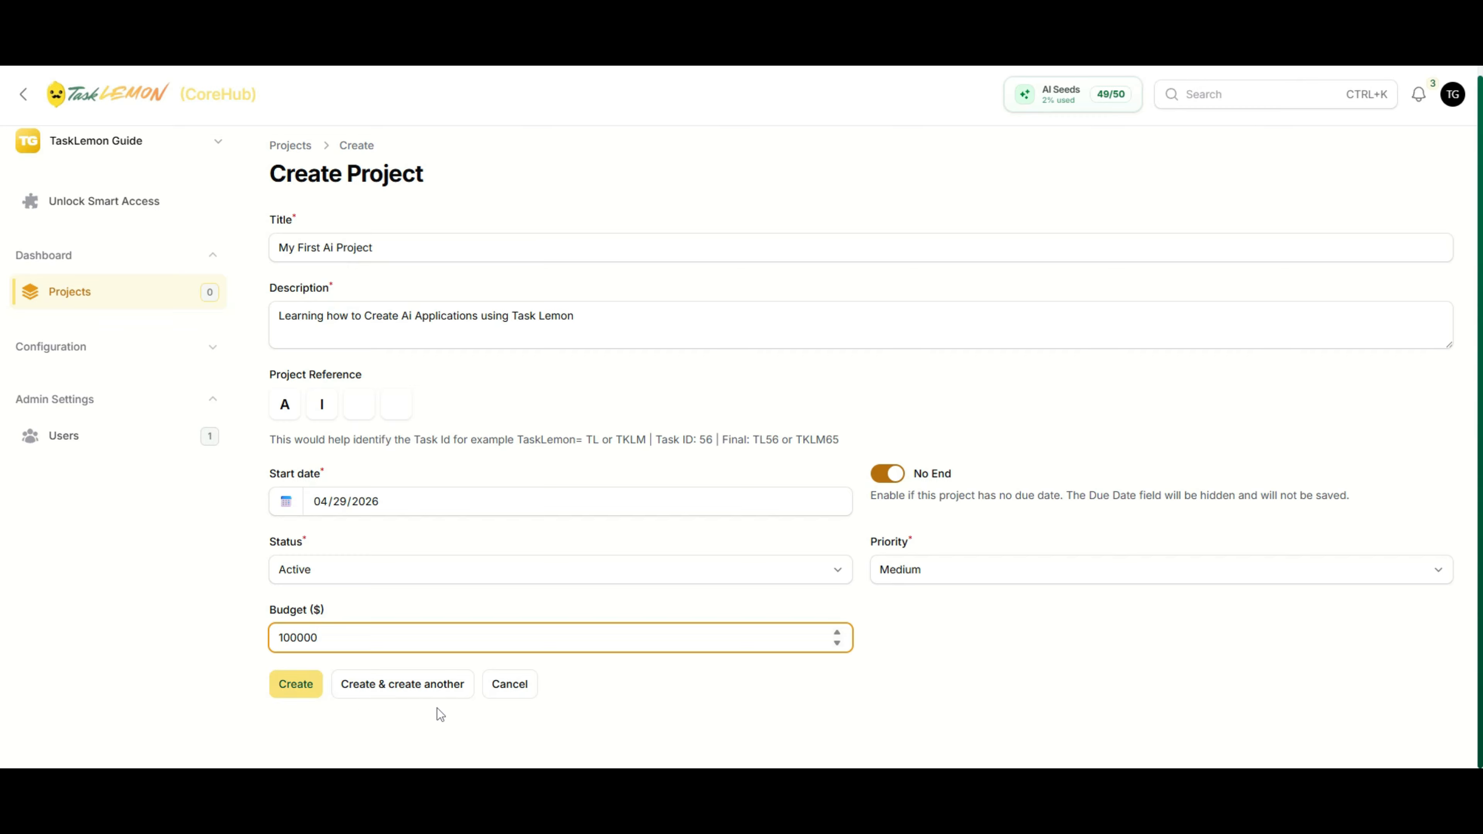
pyautogui.click(298, 690)
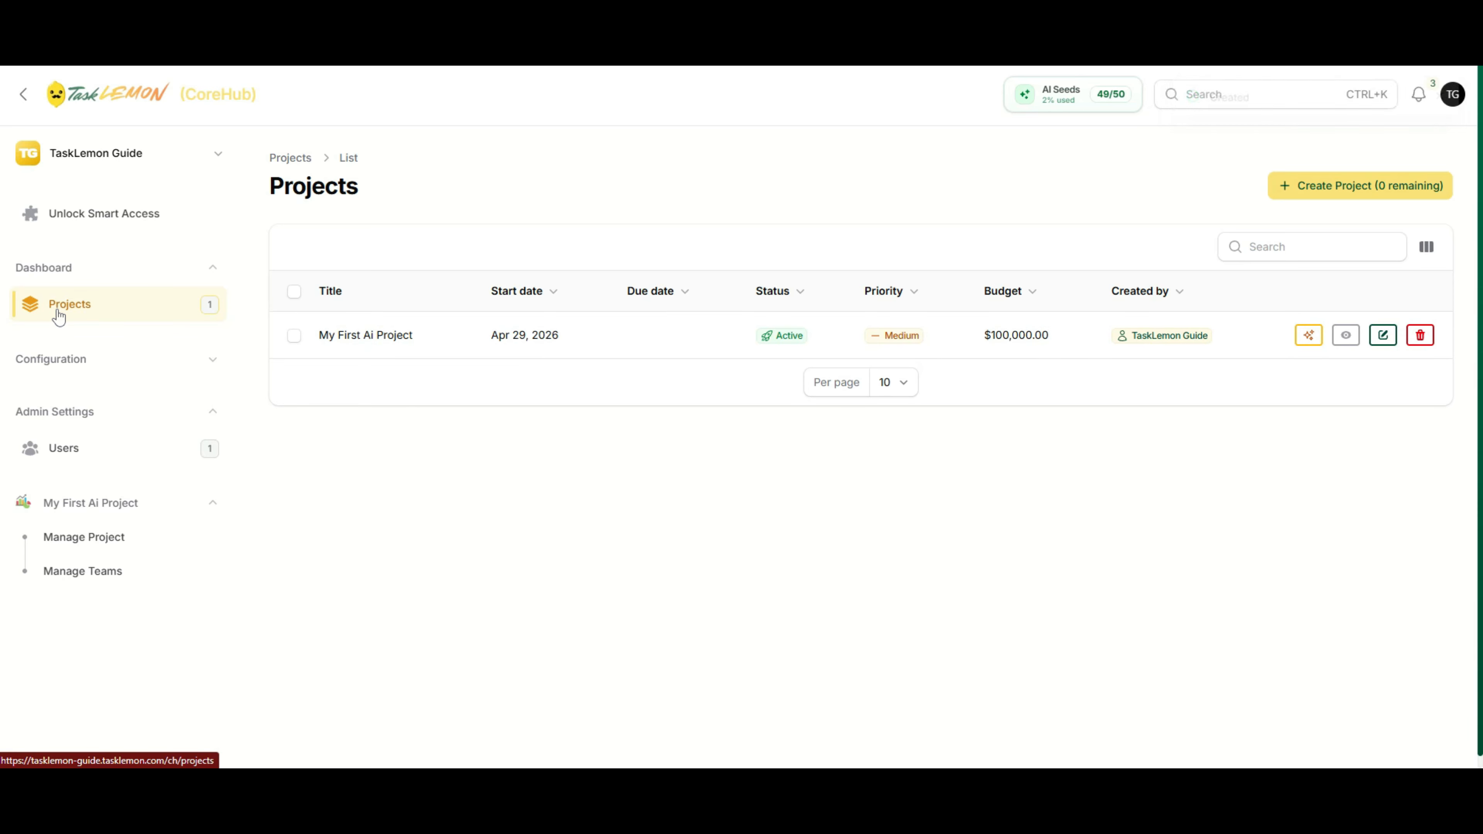
# View the details of My First Ai Project from the projects list and close them
pyautogui.click(213, 270)
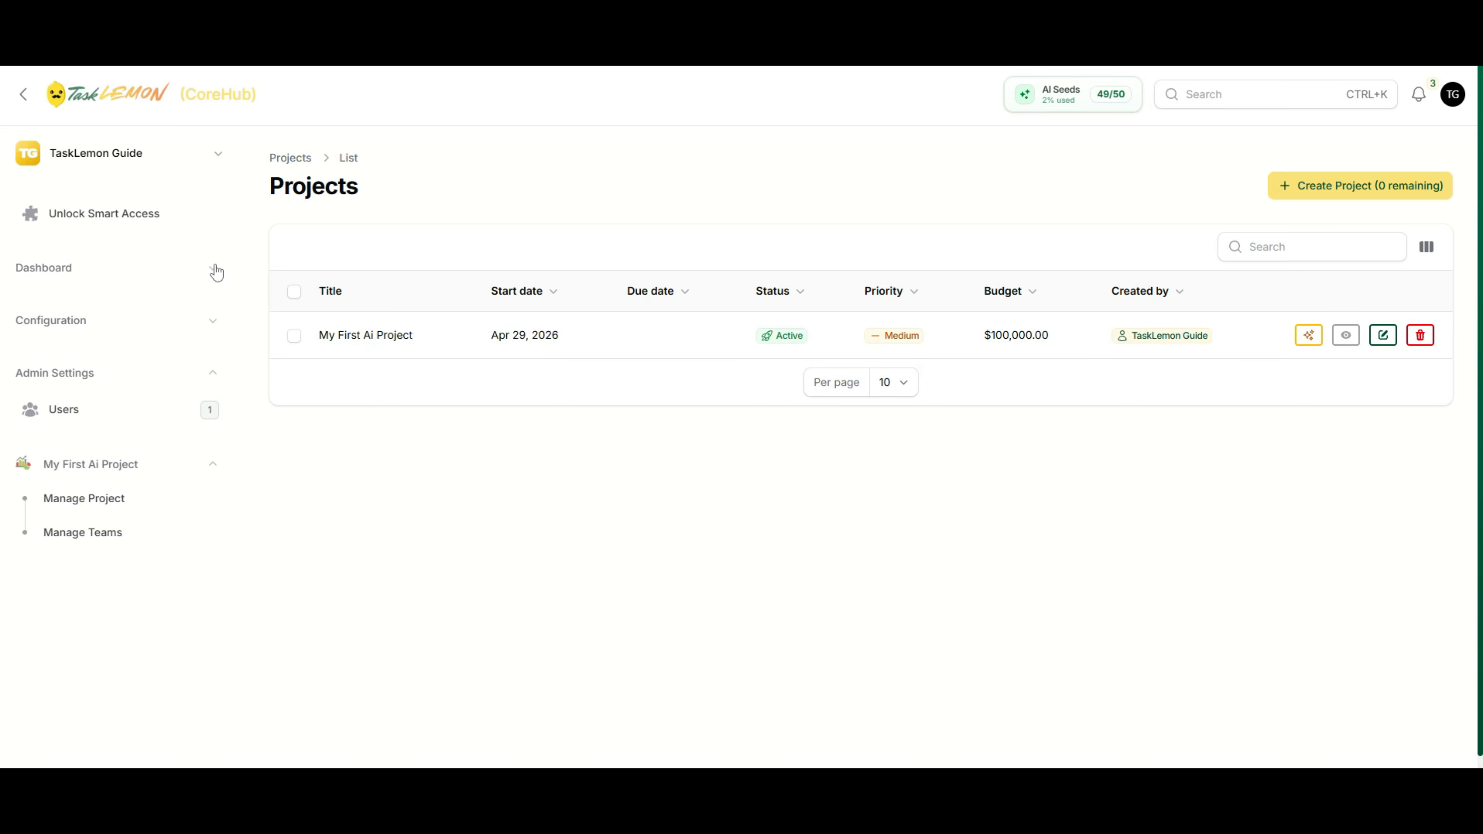
pyautogui.click(88, 274)
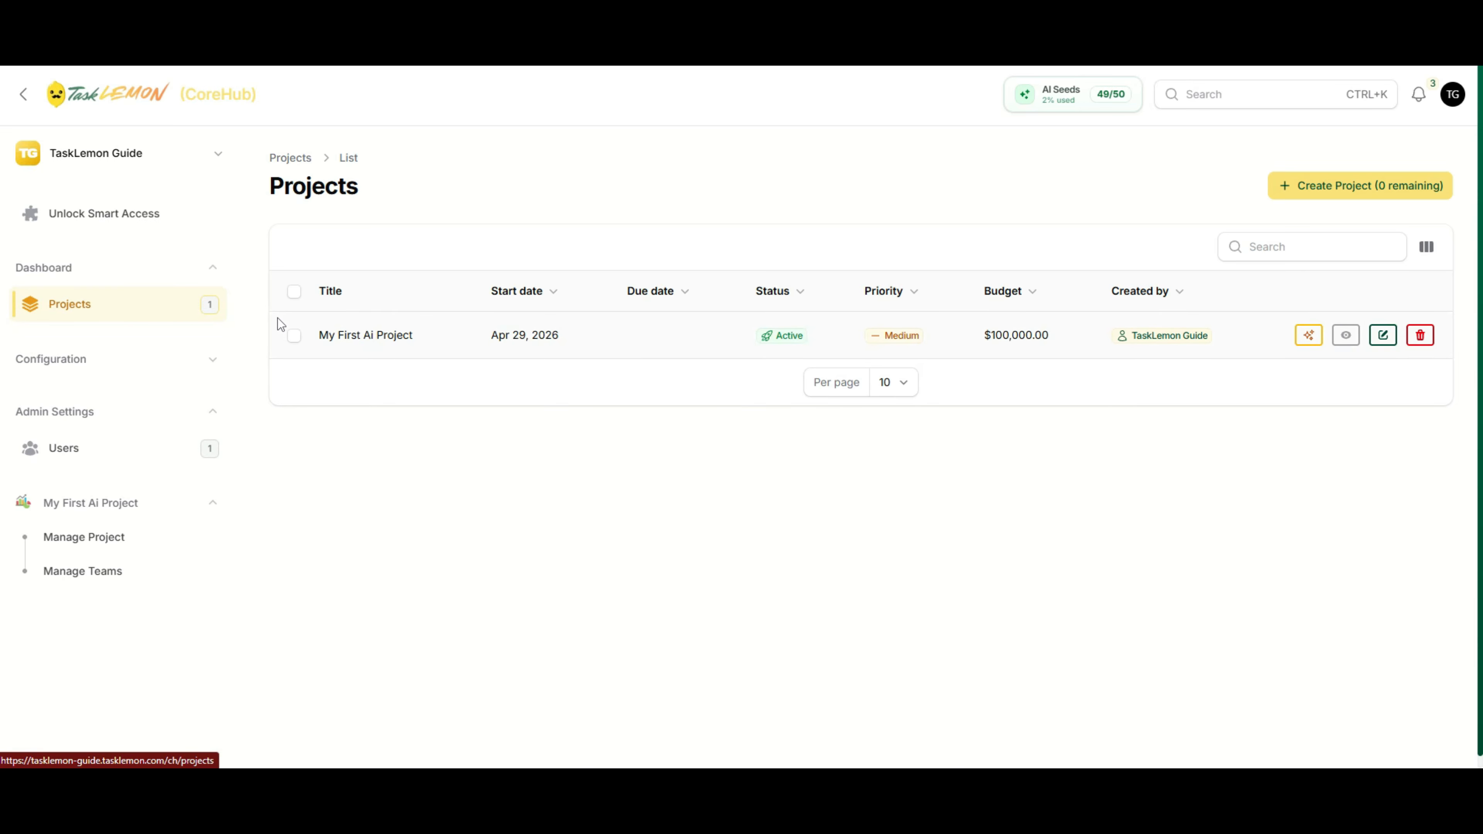
pyautogui.click(1382, 336)
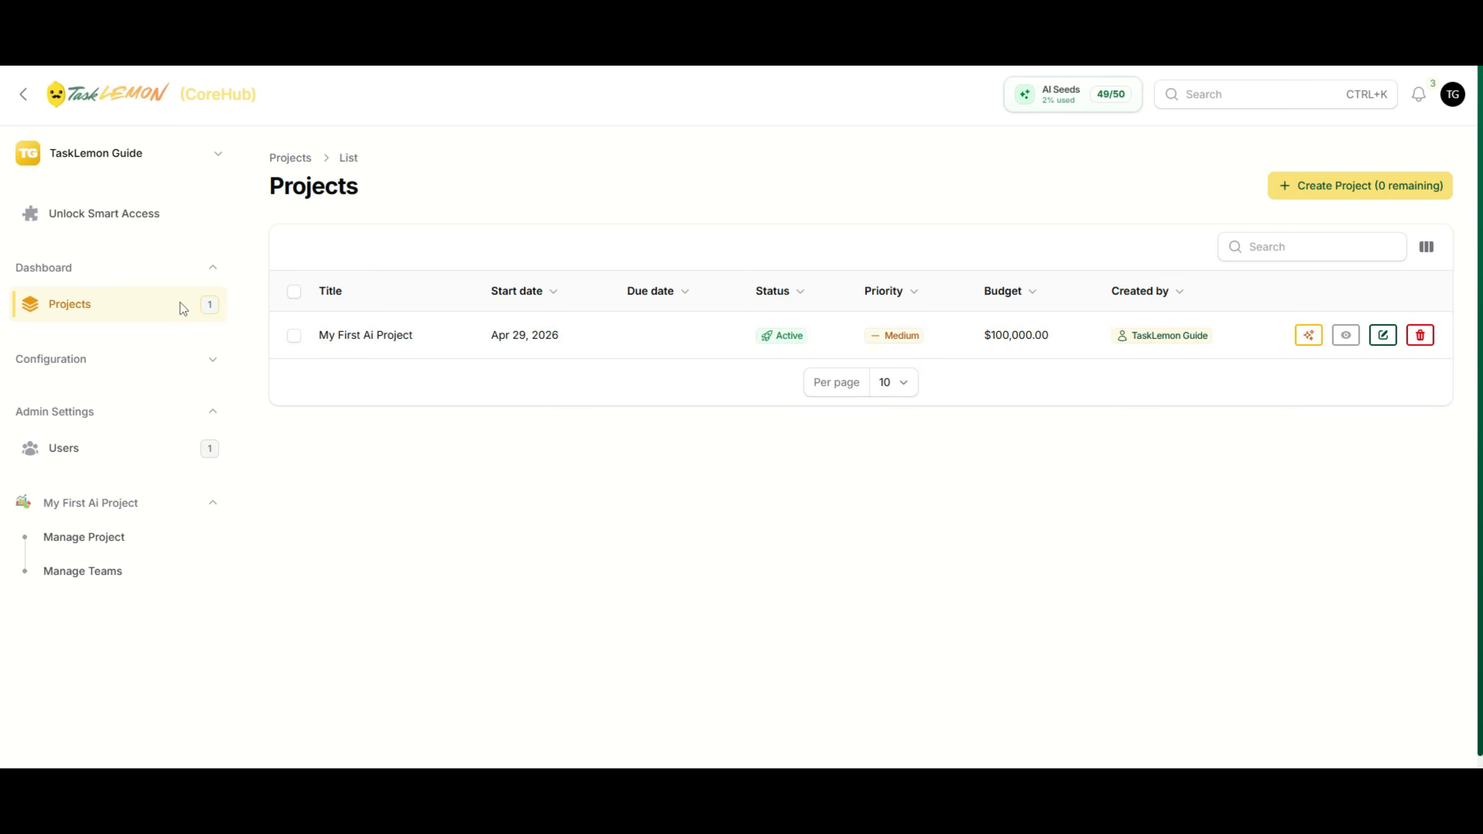
pyautogui.click(1353, 336)
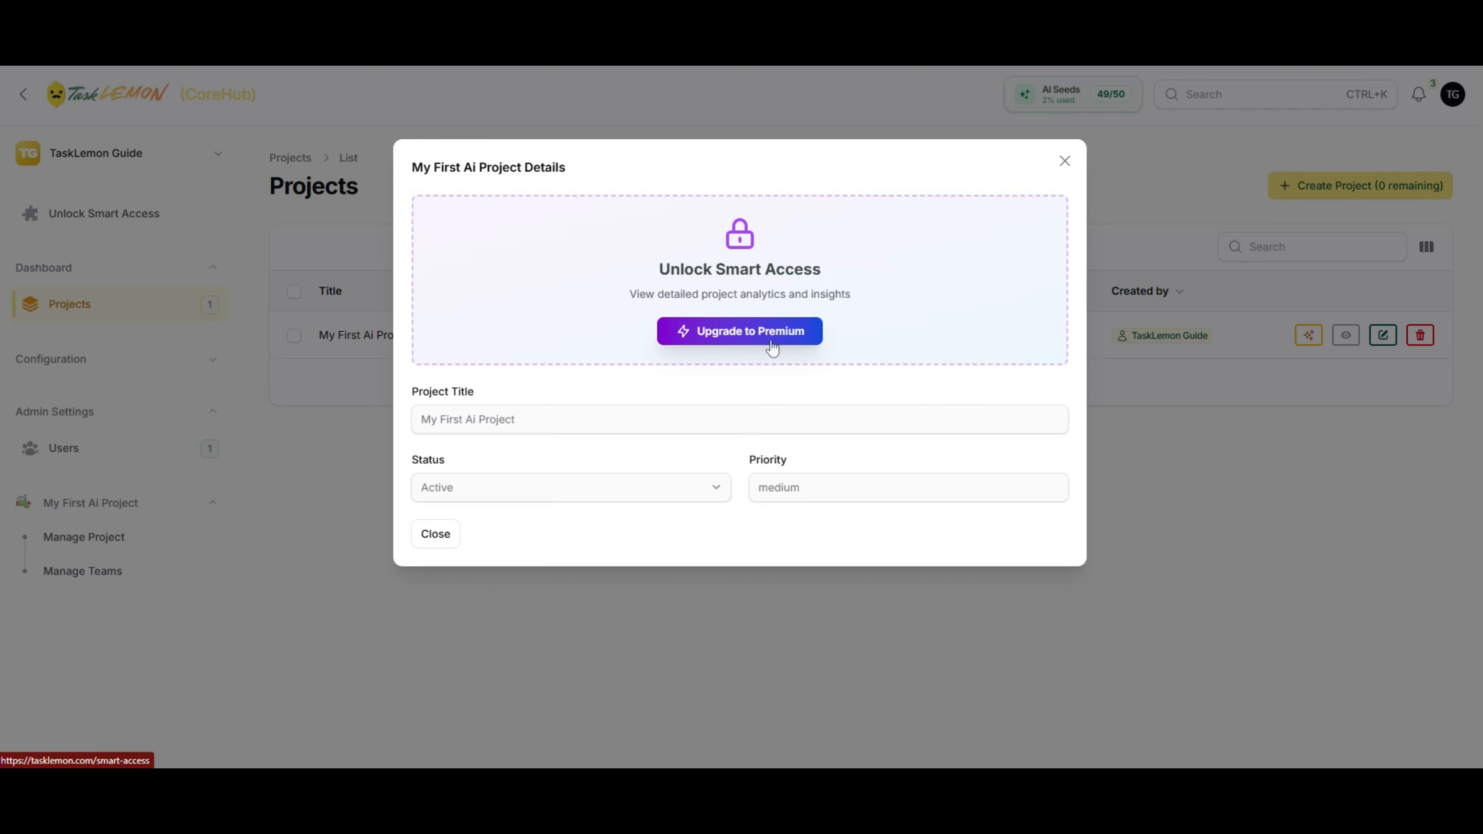
pyautogui.click(1064, 162)
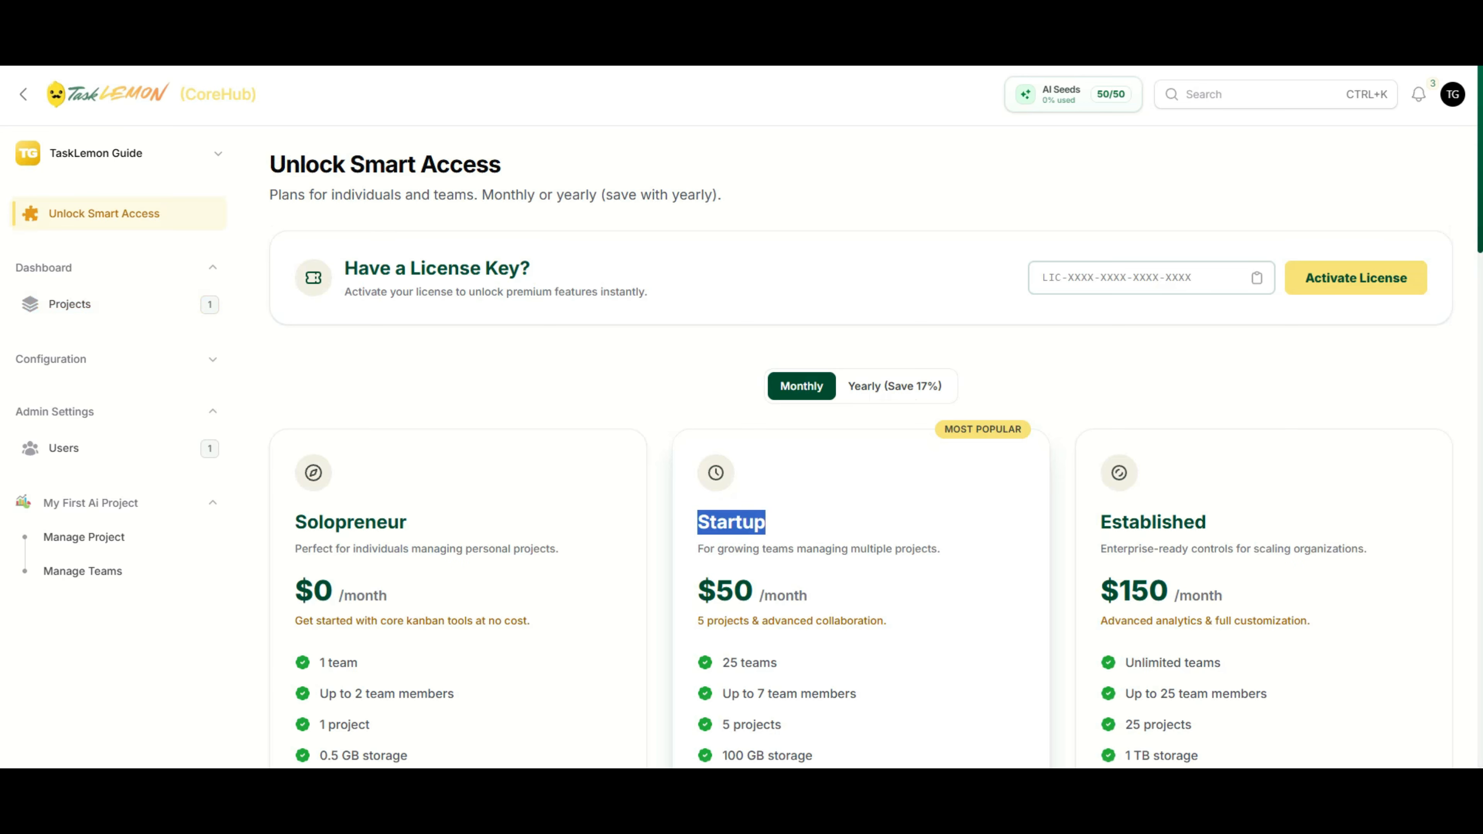
# Review the monthly price and features of the Startup plan under Unlock Smart Access
pyautogui.scroll(-1, 880, 543)
pyautogui.click(880, 544)
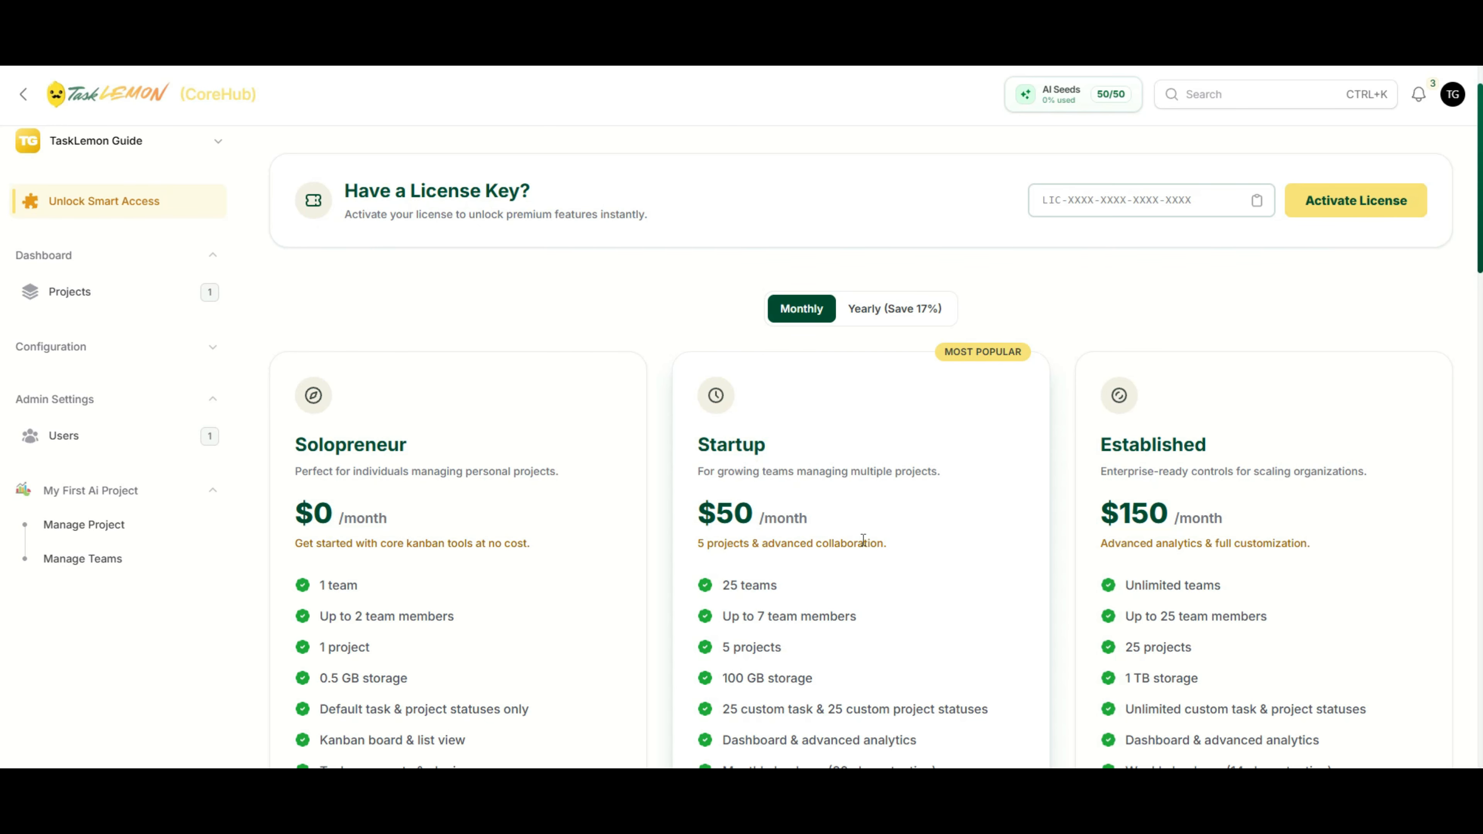
pyautogui.moveTo(817, 519); pyautogui.dragTo(706, 523)
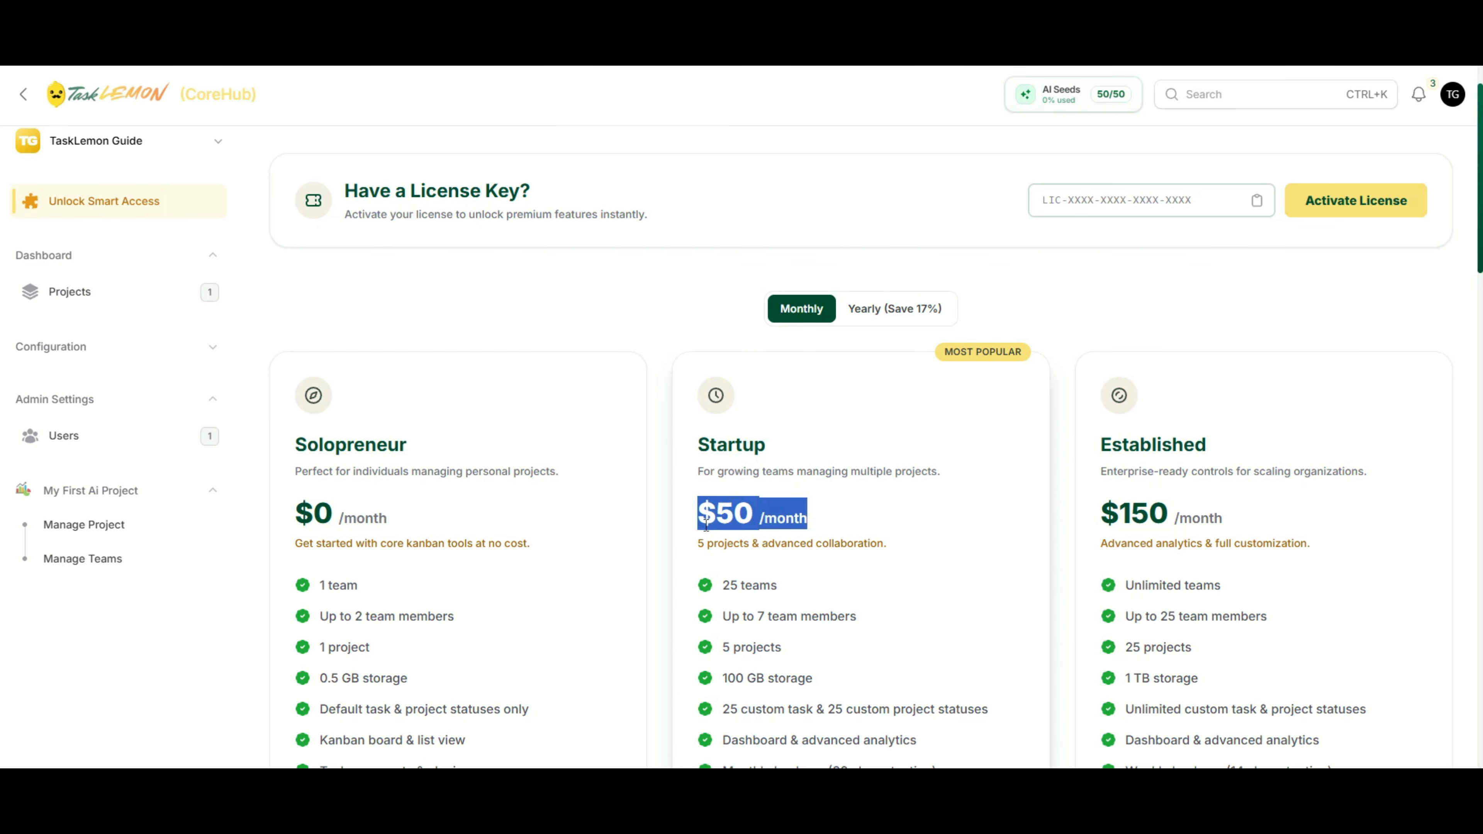
pyautogui.click(971, 590)
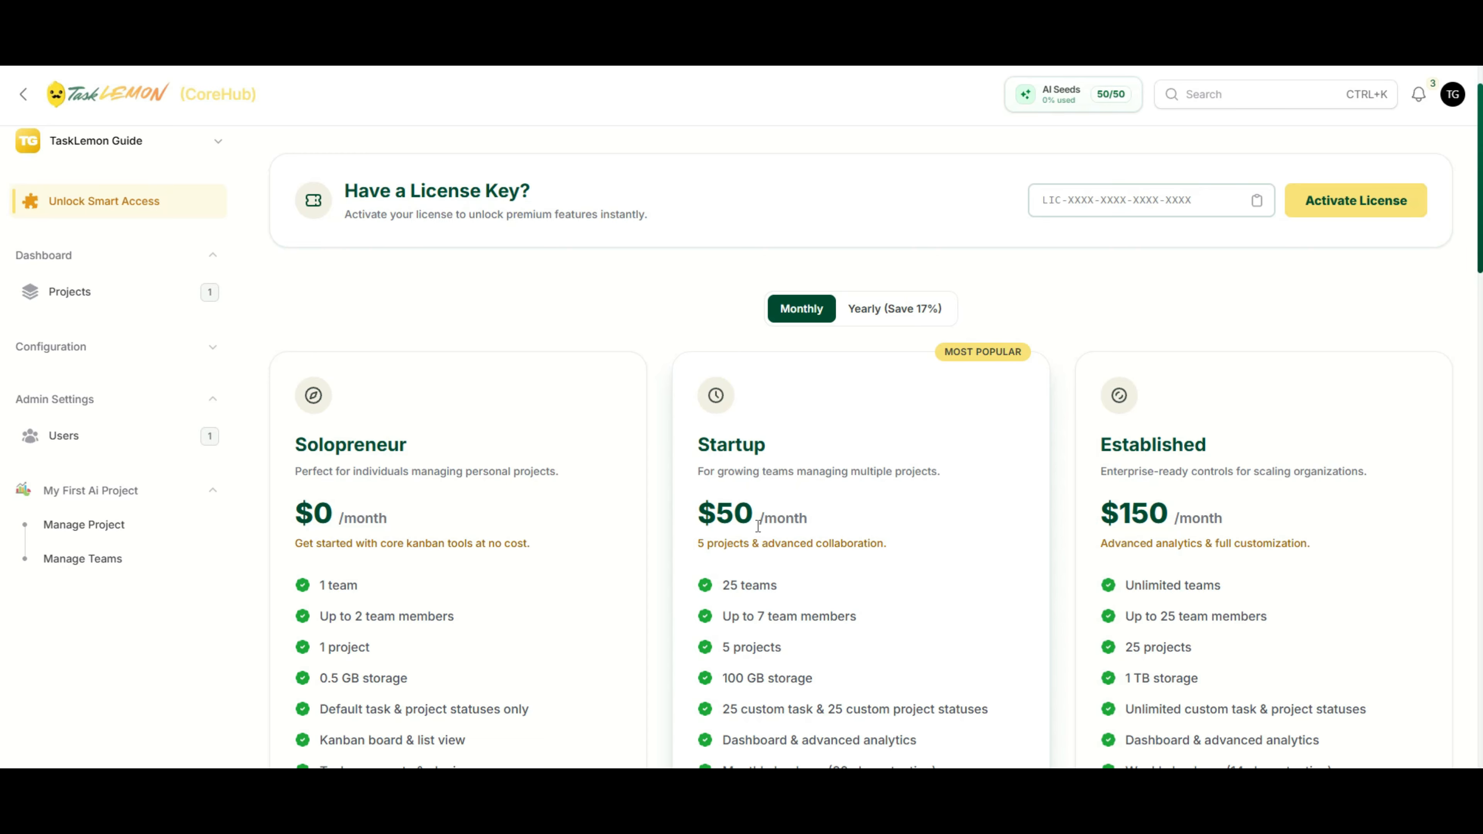
pyautogui.scroll(2, 798, 542)
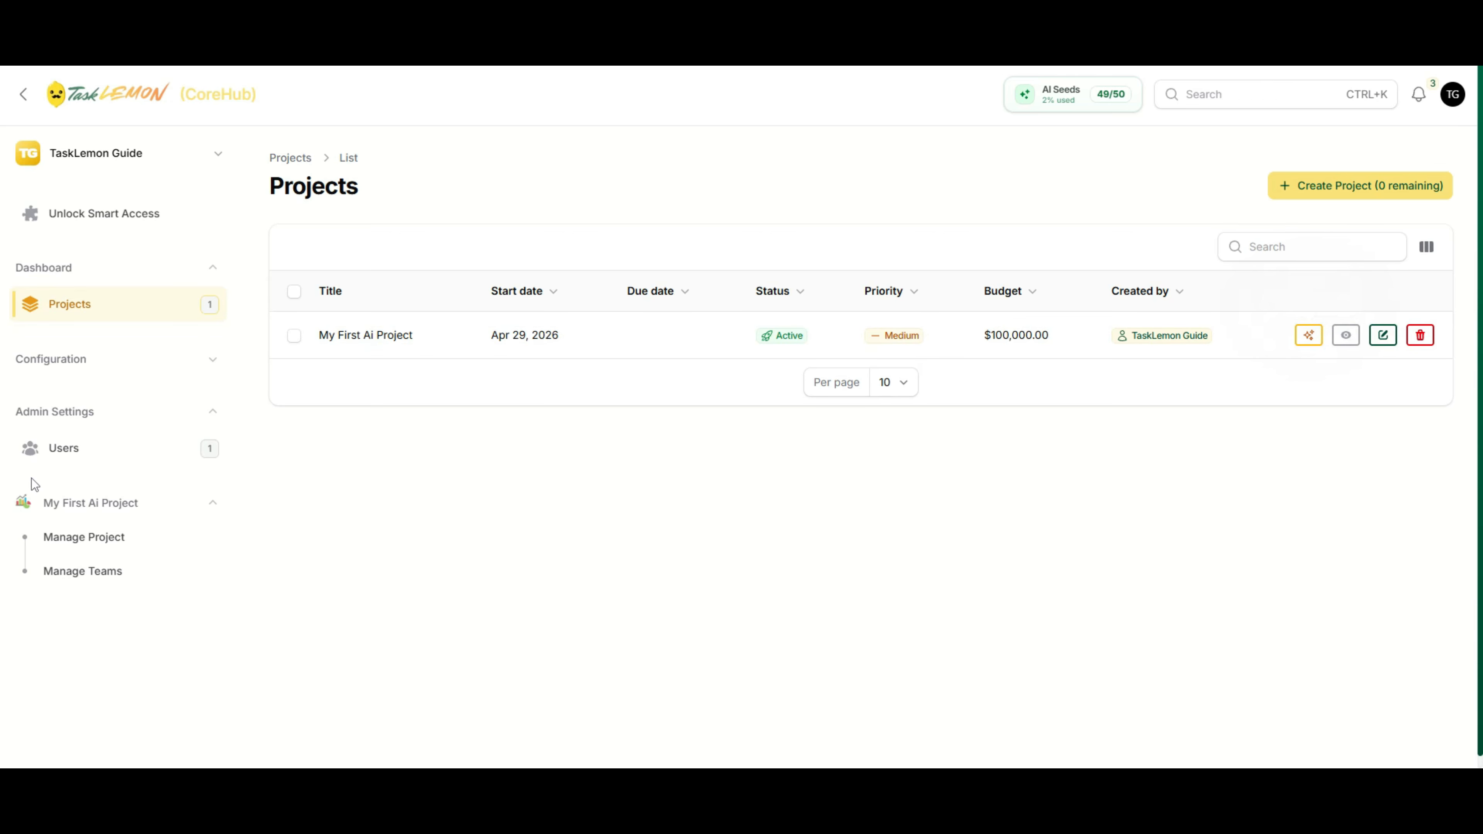
# Open the management page of My First Ai Project and show its tasks in Kanban view
pyautogui.click(143, 503)
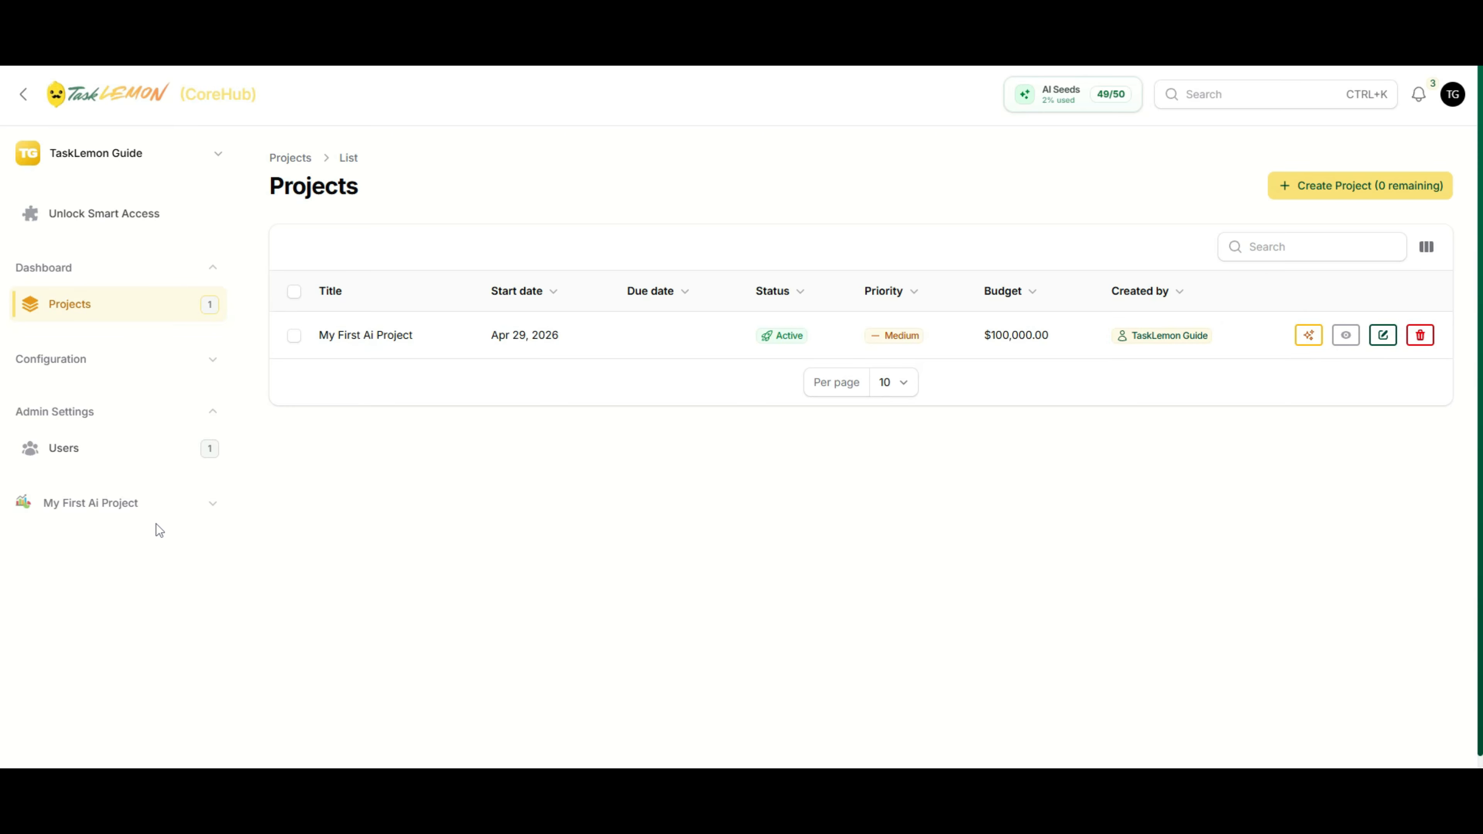
pyautogui.click(70, 504)
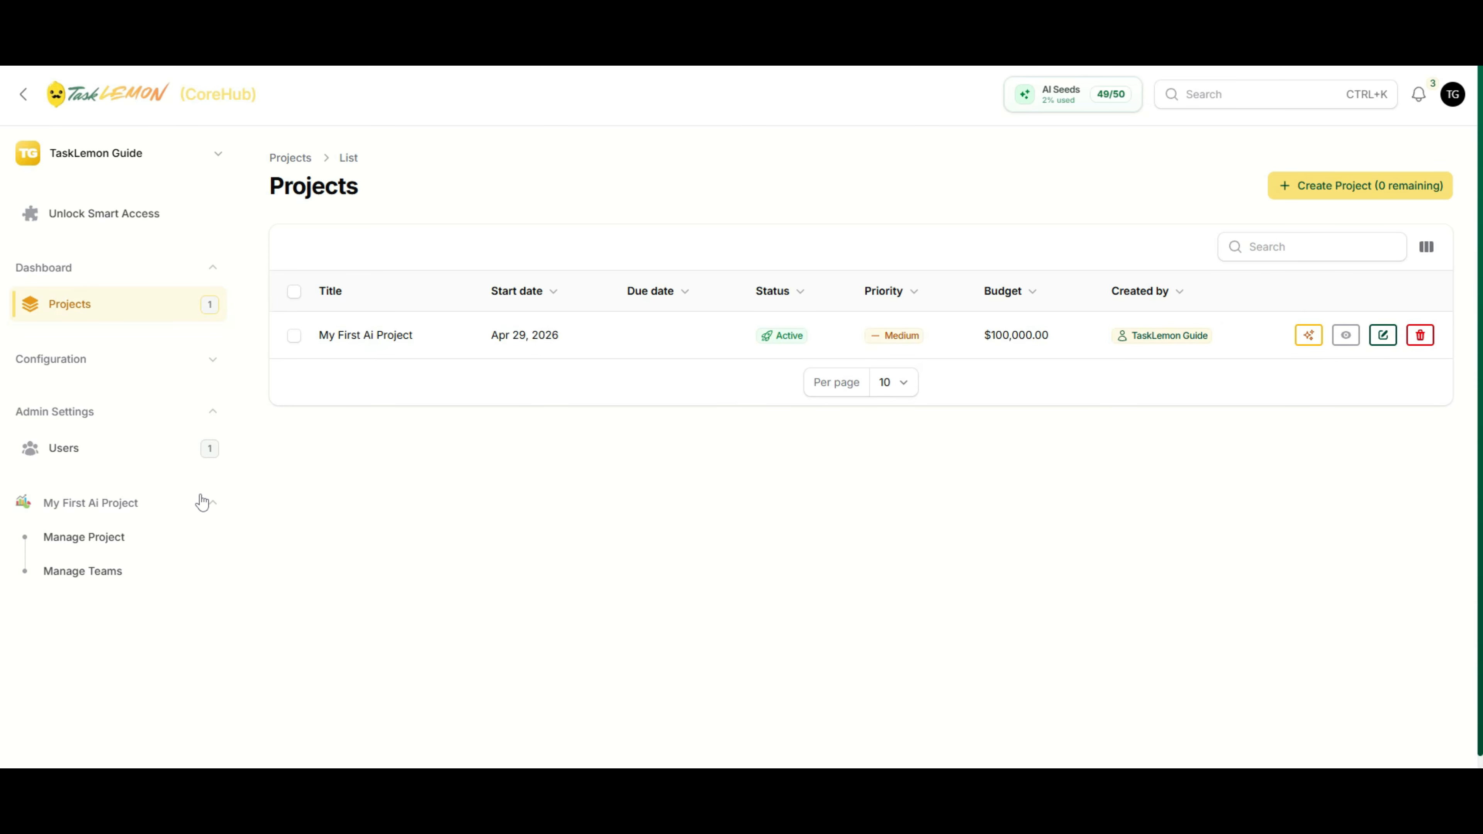
pyautogui.click(80, 546)
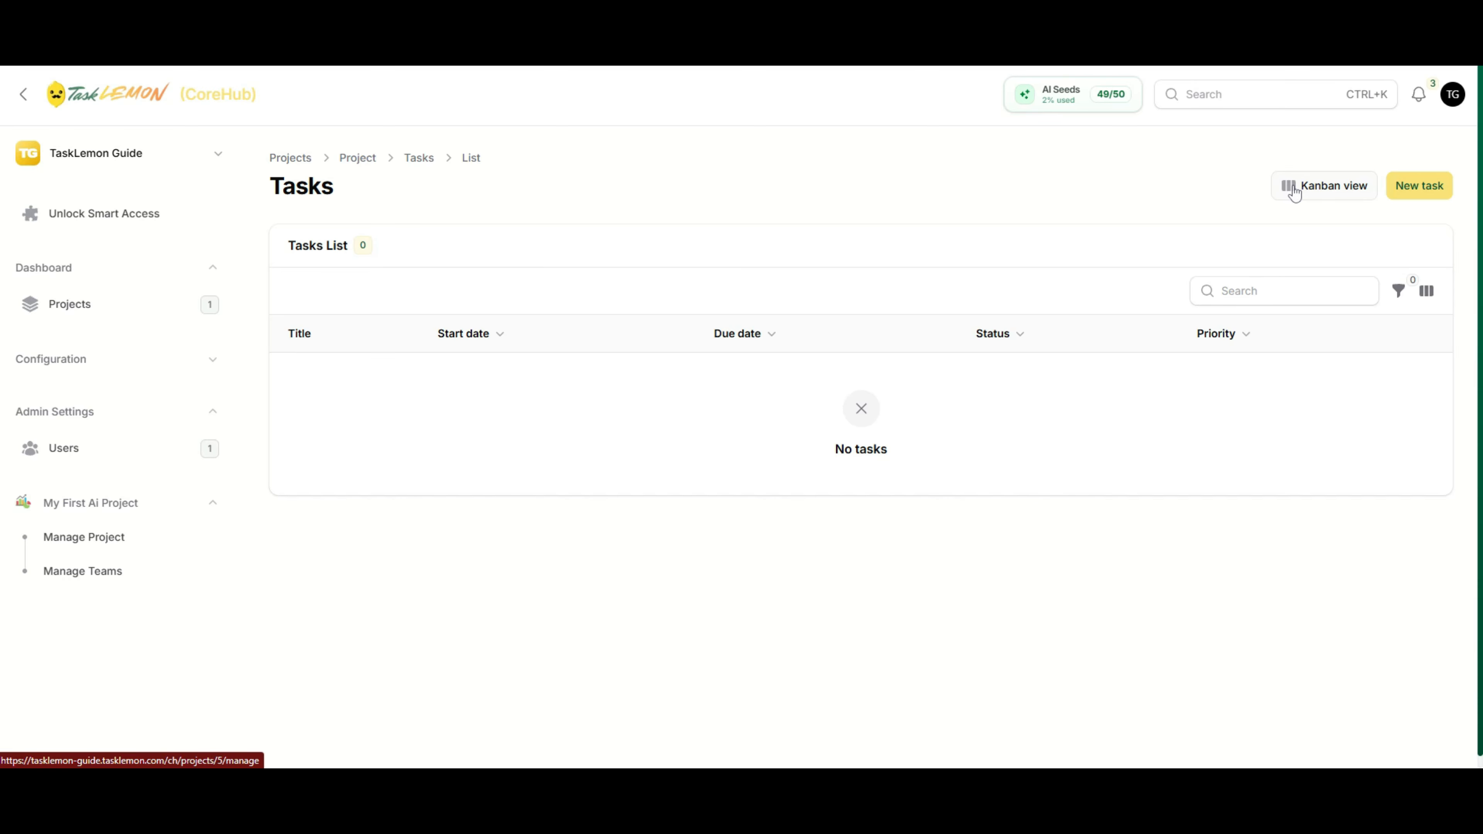
pyautogui.click(1295, 192)
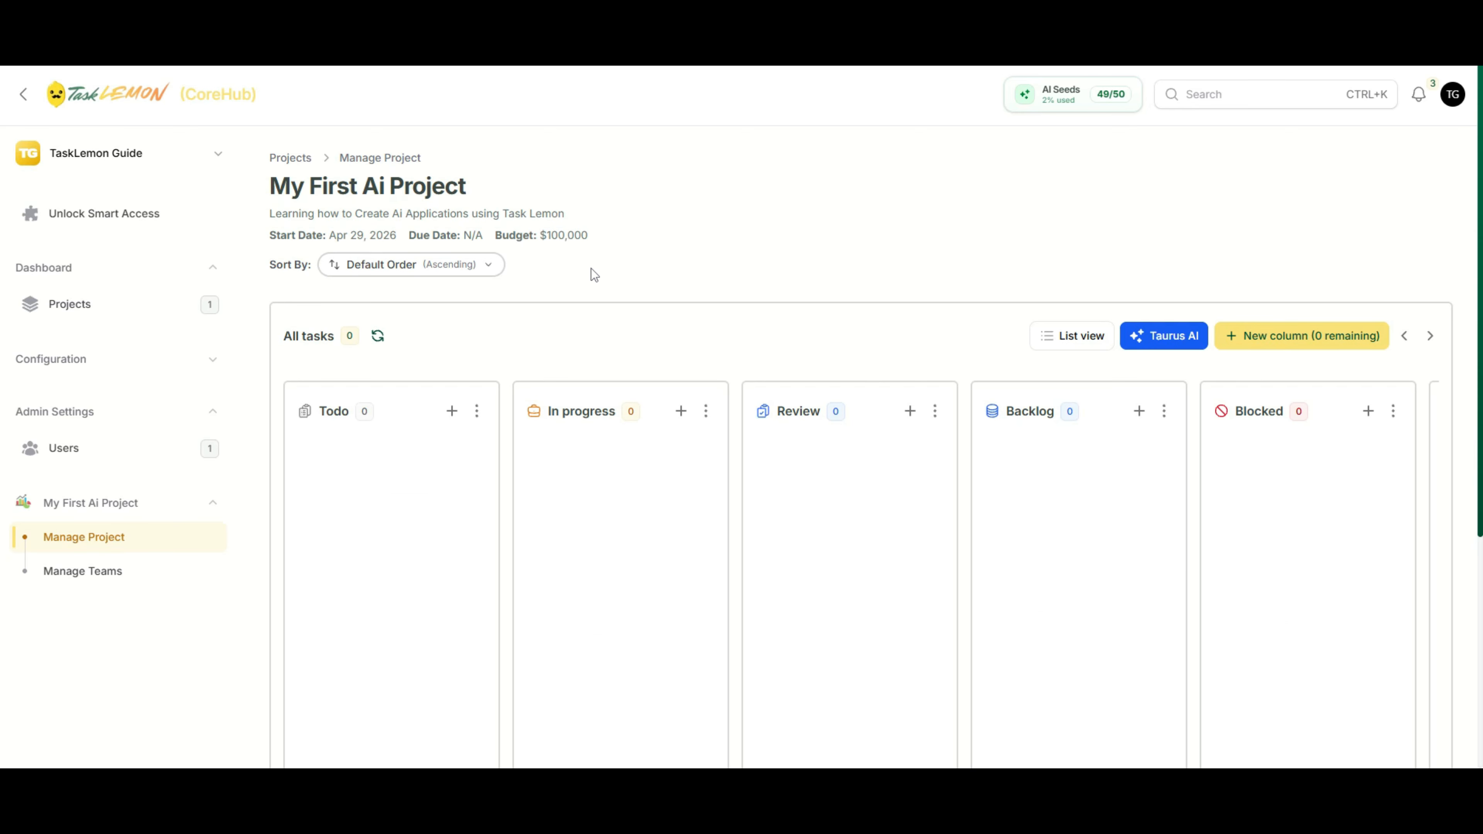
# Start a new Todo task titled "My First Ai Task" with the description "Create an Ai Task using Taurus Ai"
pyautogui.click(453, 413)
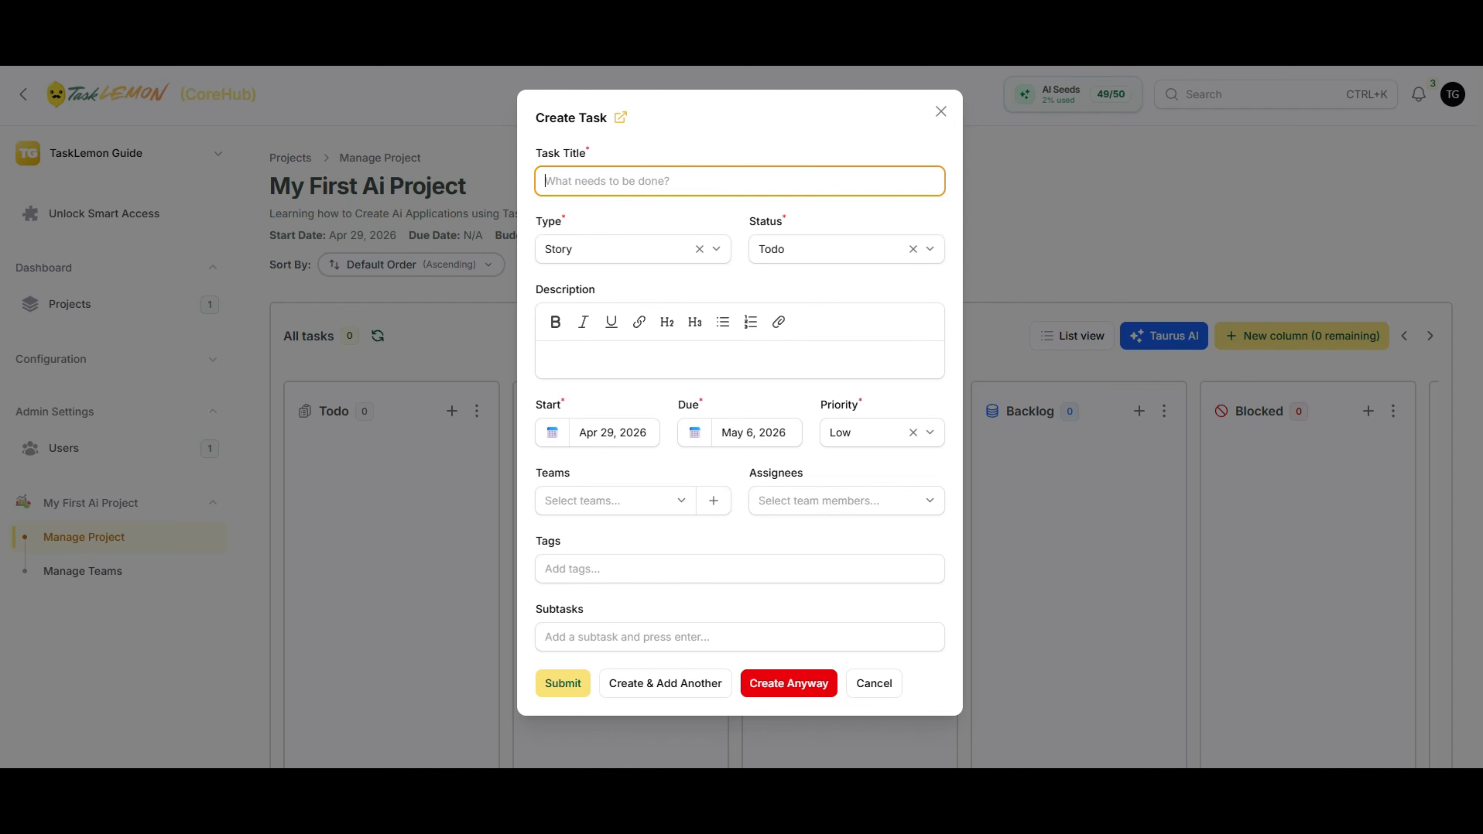
pyautogui.write('My First Ai Task')
pyautogui.click(809, 355)
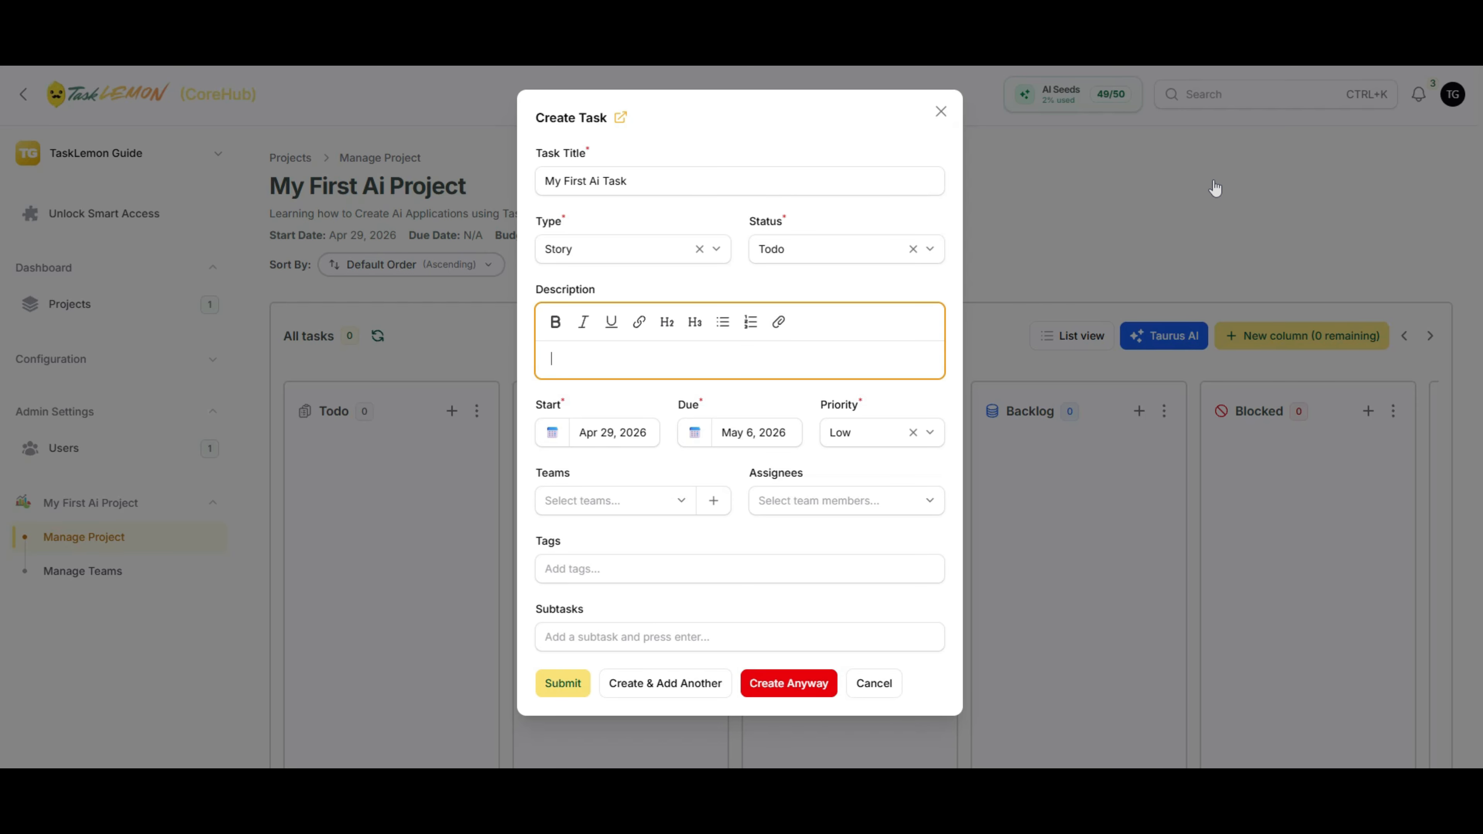
pyautogui.write('Create an Ai Task using Taurus Ai')
# Add the subtask "Created a Task using Taurus Ai" and submit the new task
pyautogui.click(549, 637)
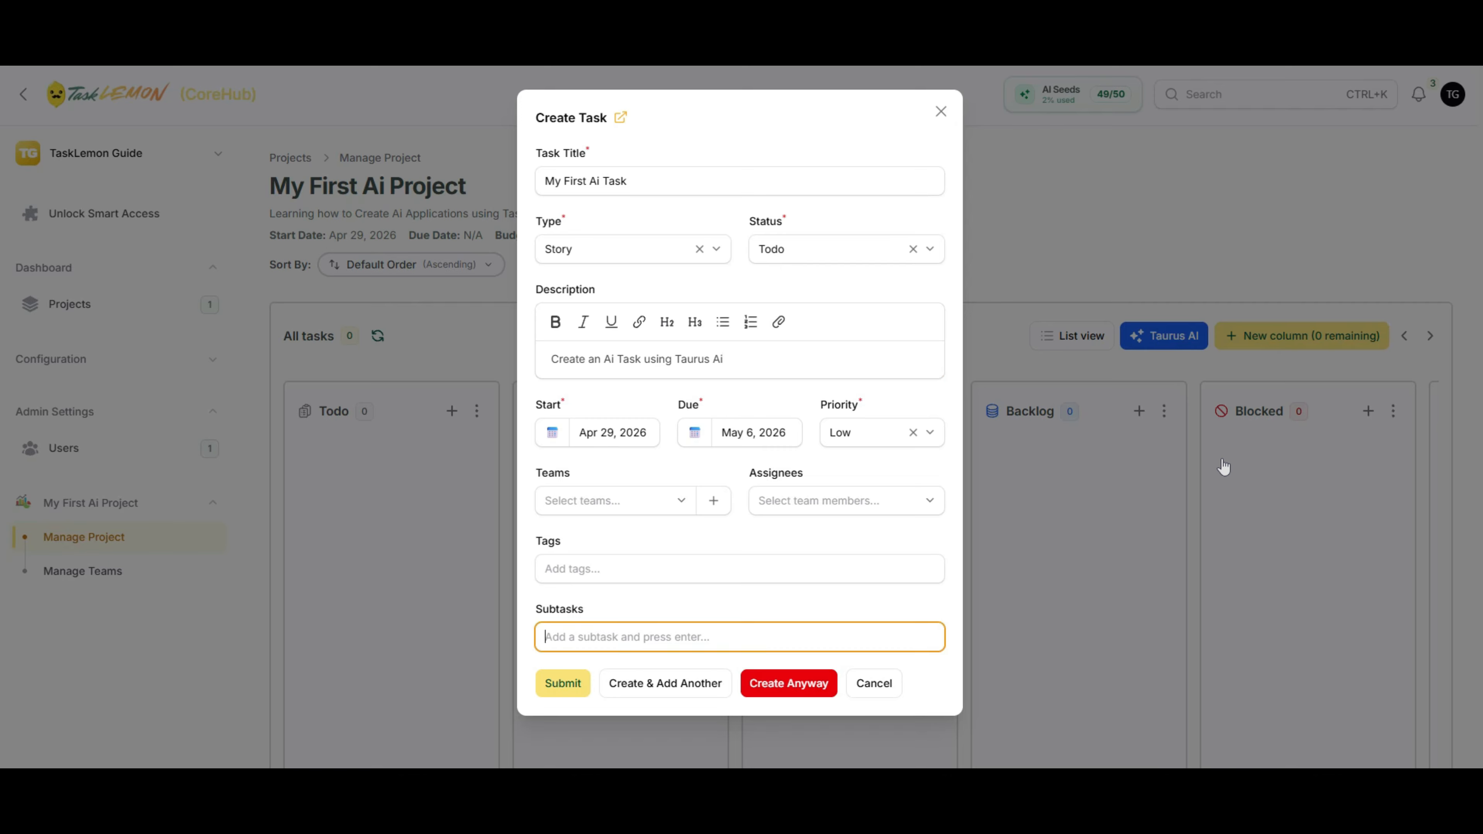
pyautogui.write('Created a Task using Ta')
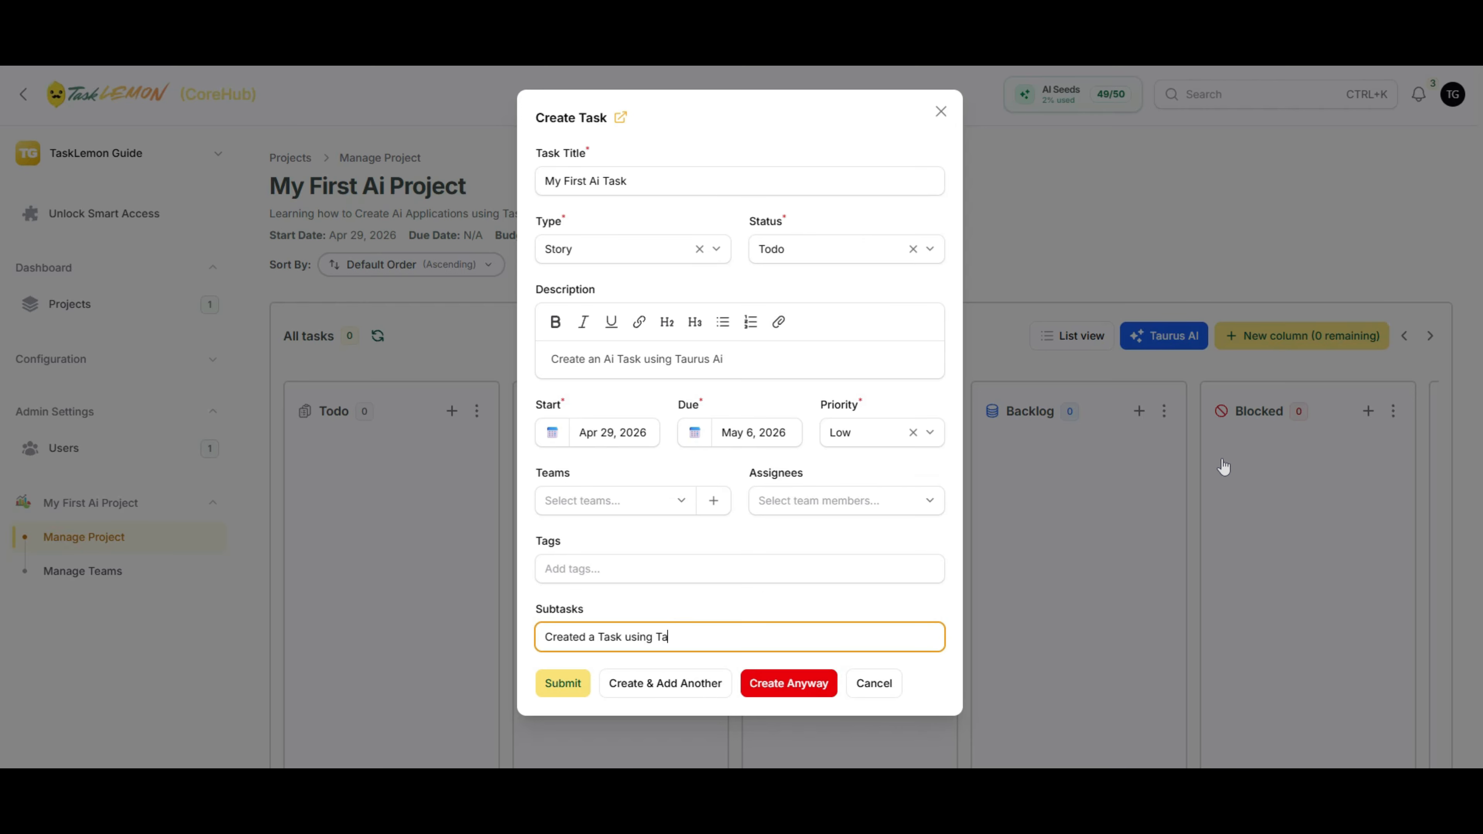
pyautogui.write('urus Ai')
pyautogui.press('Return')
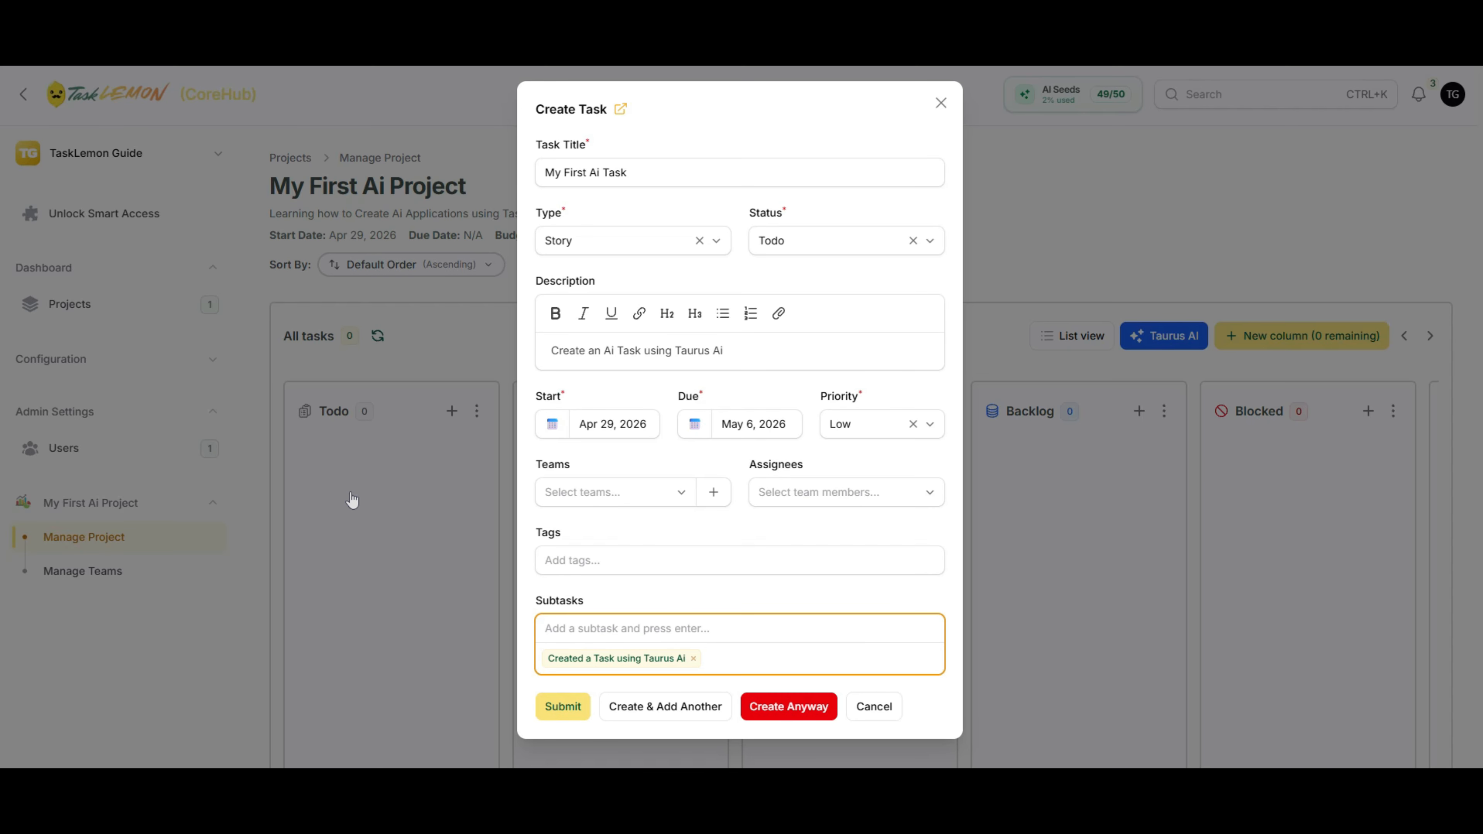
pyautogui.click(559, 710)
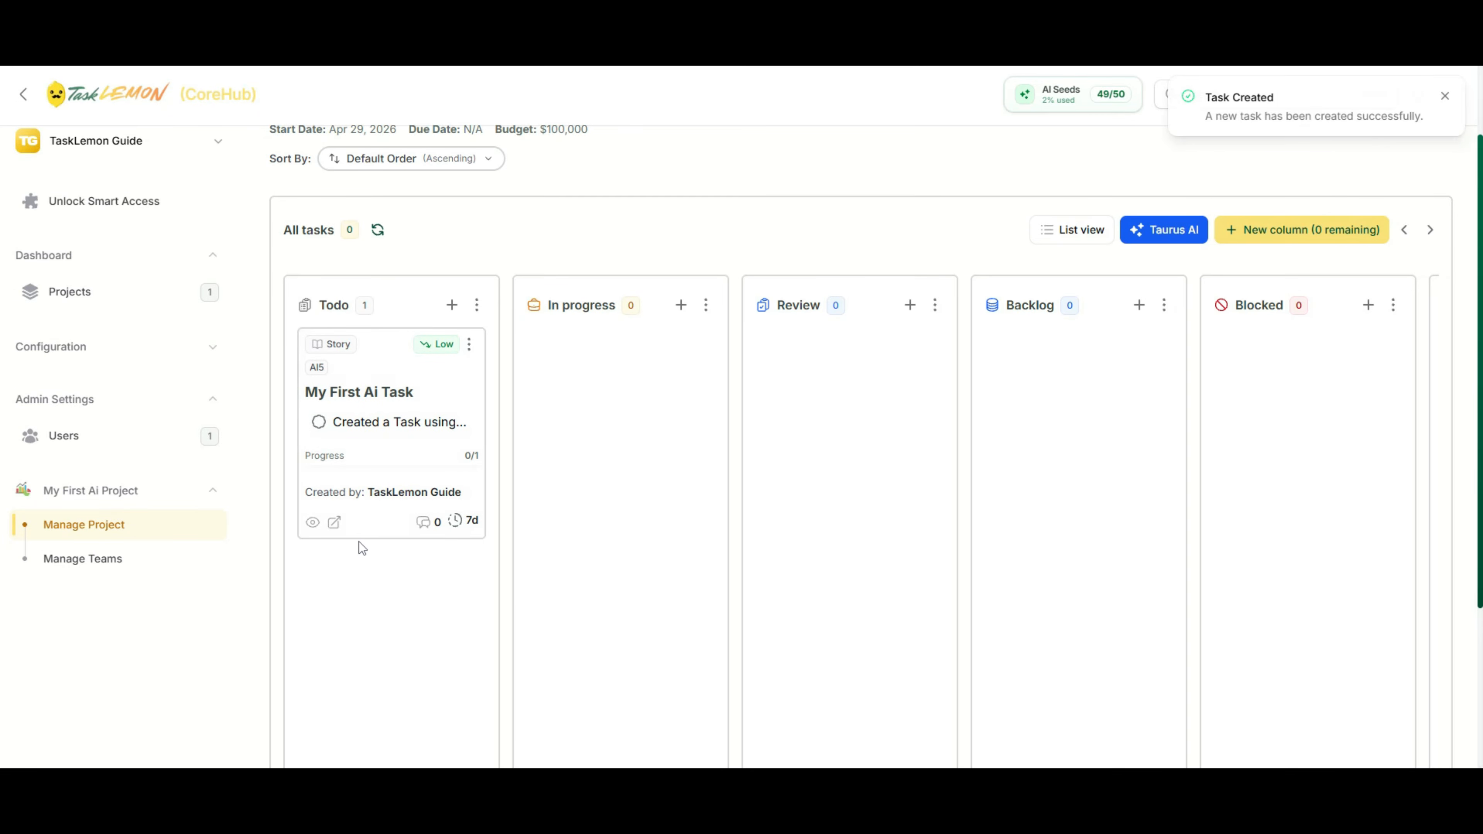
# View My First Ai Task on its full page and in the Manage Task dialog, then return to the board
pyautogui.click(335, 526)
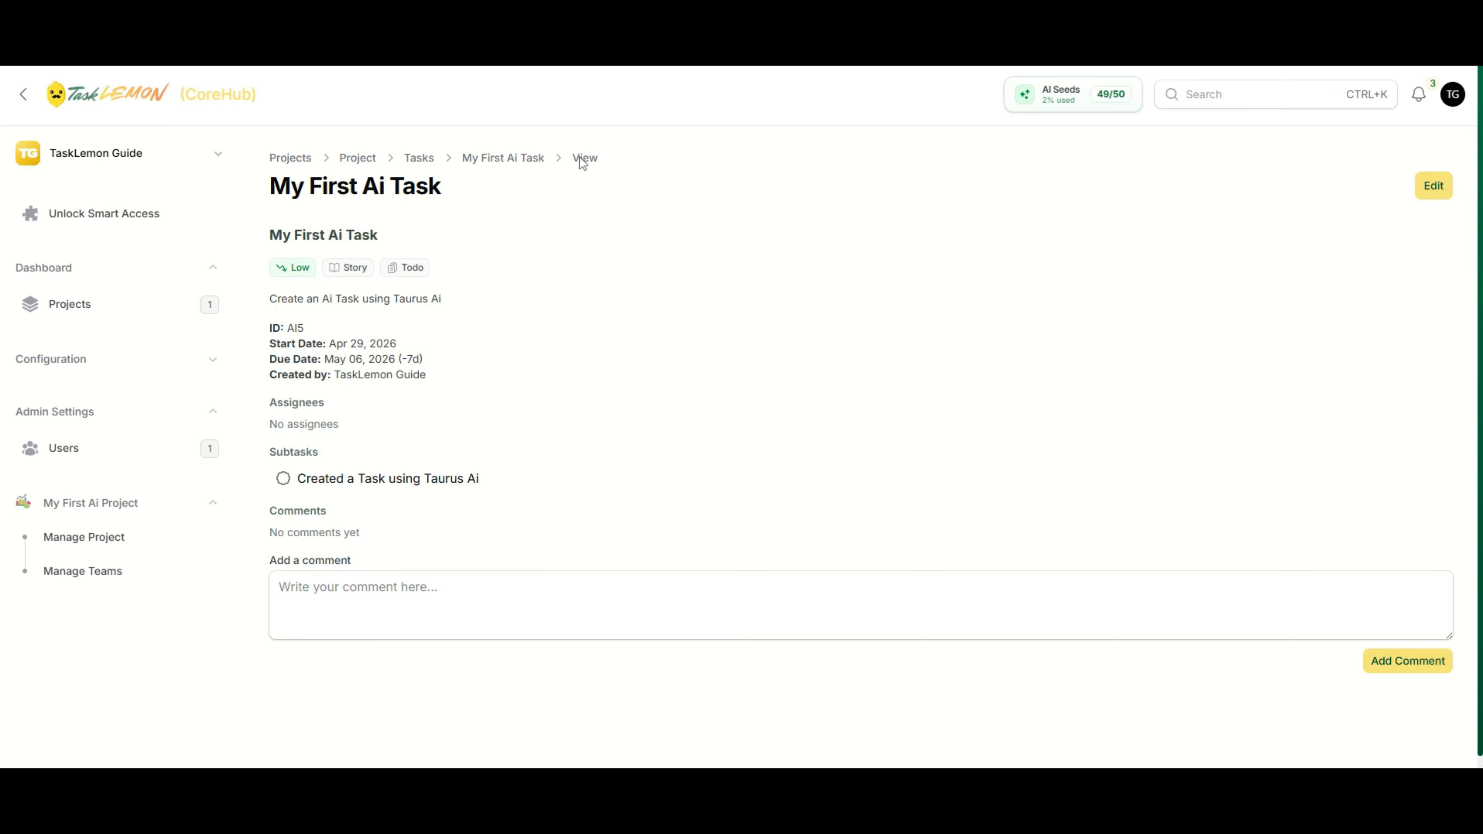
pyautogui.hotkey('ctrl', 'w')
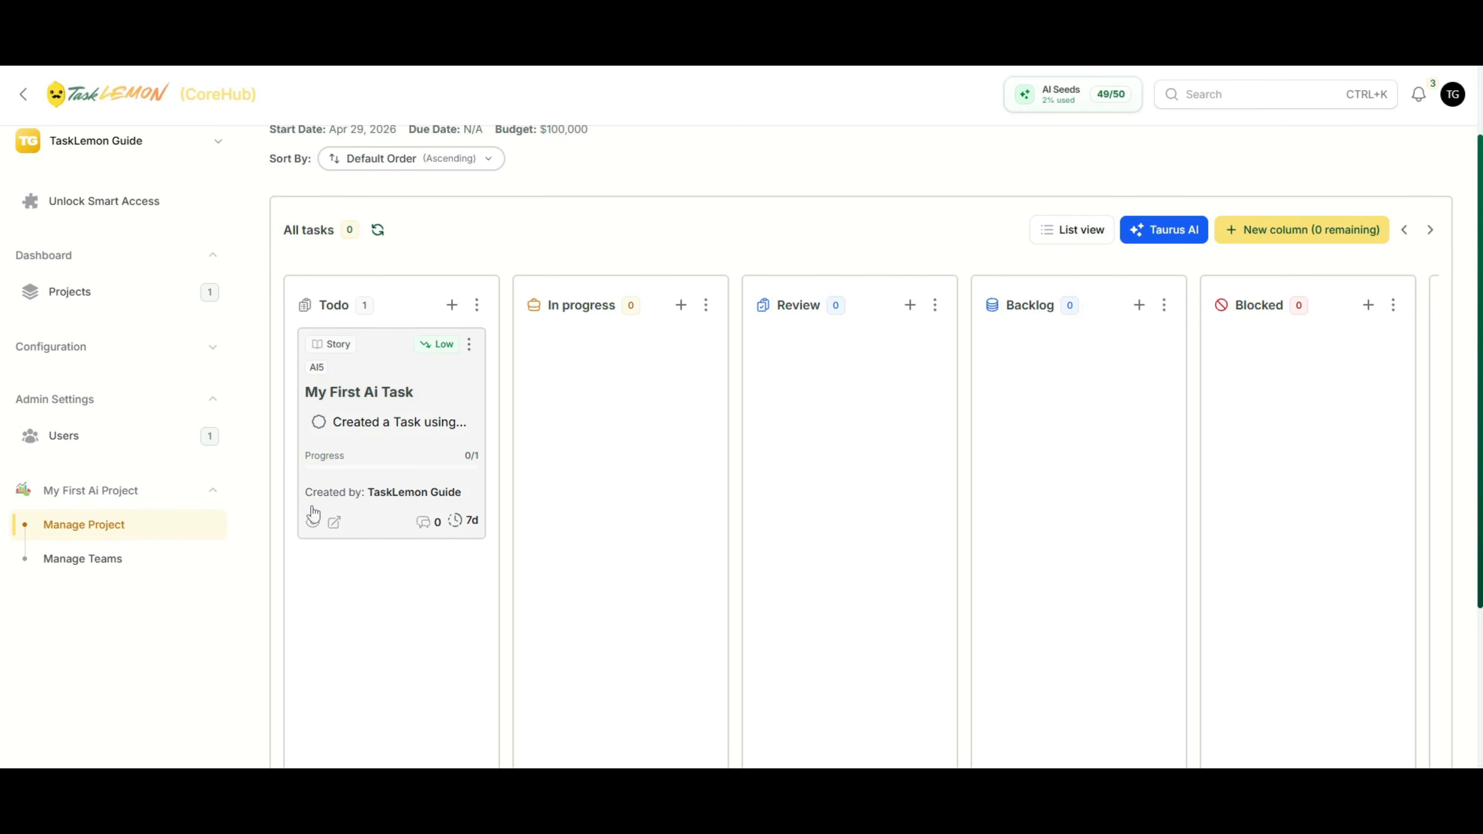
pyautogui.click(316, 528)
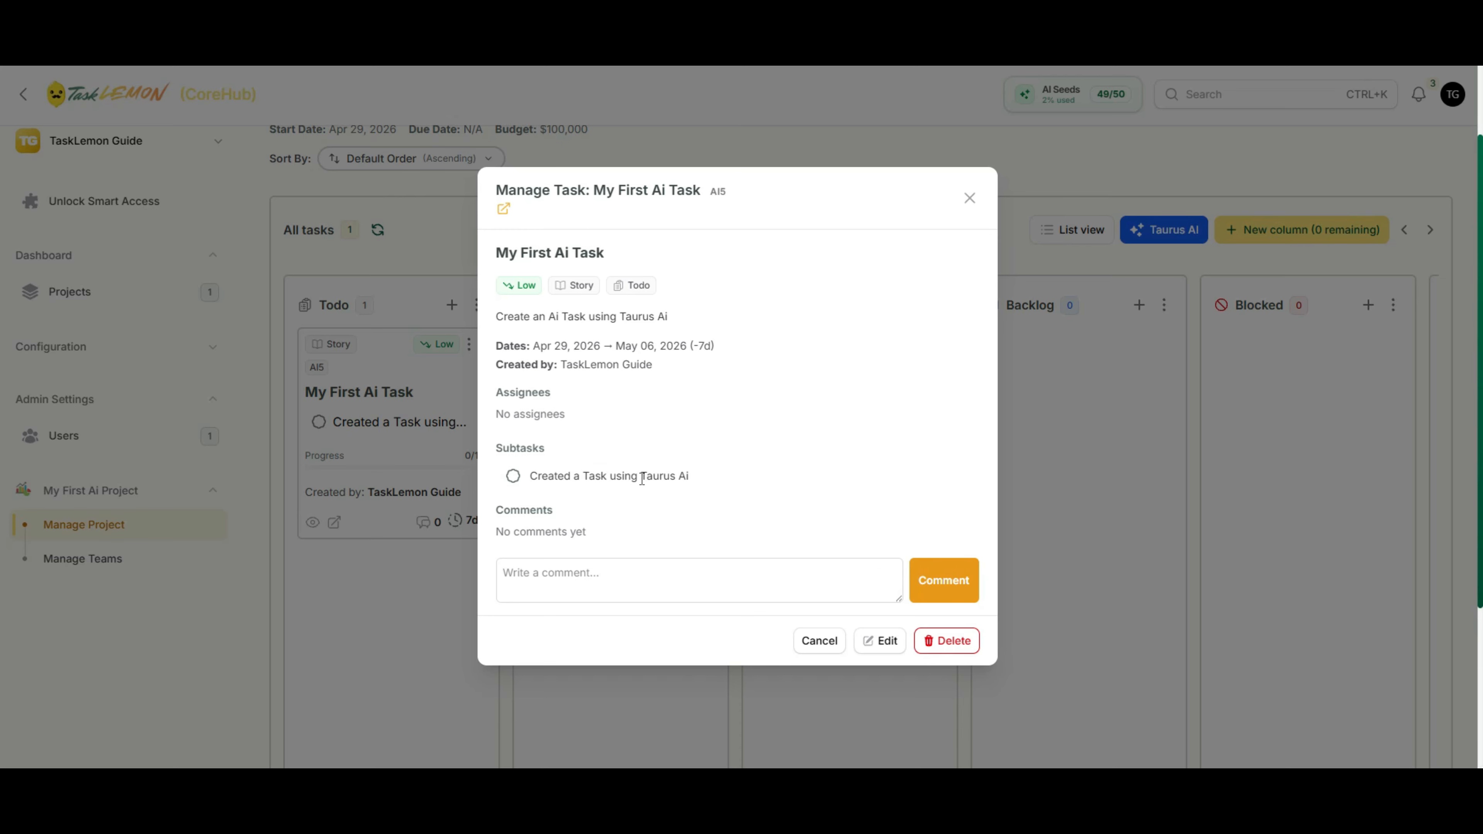
pyautogui.click(970, 199)
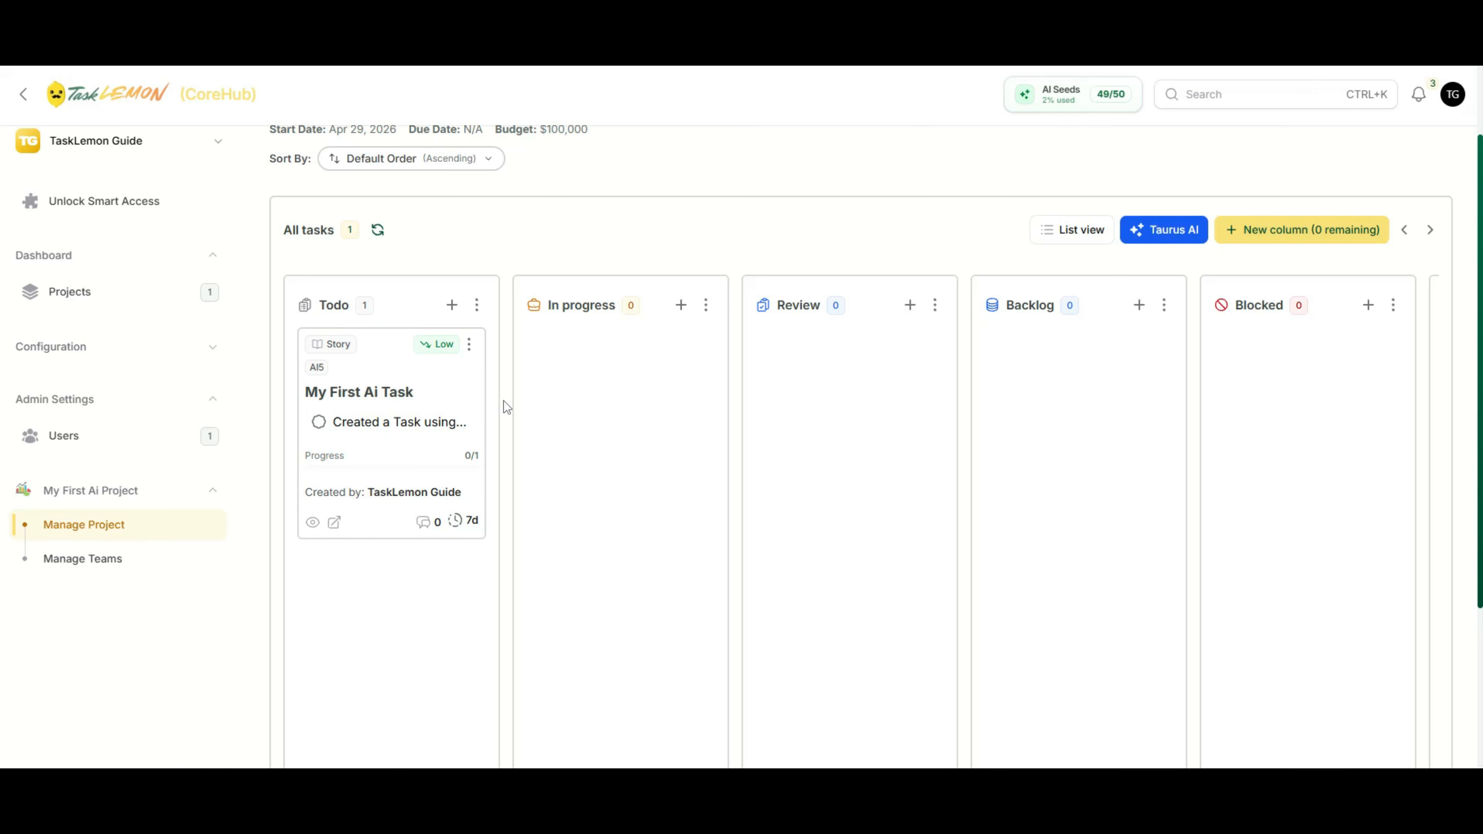
# Move My First Ai Task from the Todo column to In progress
pyautogui.moveTo(398, 359)
pyautogui.mouseDown()
pyautogui.moveTo(662, 409)
pyautogui.moveTo(673, 385)
pyautogui.moveTo(626, 349)
pyautogui.moveTo(1097, 365)
pyautogui.moveTo(1328, 351)
pyautogui.moveTo(315, 374)
pyautogui.moveTo(386, 345)
pyautogui.mouseUp()
pyautogui.moveTo(384, 358); pyautogui.dragTo(628, 377)
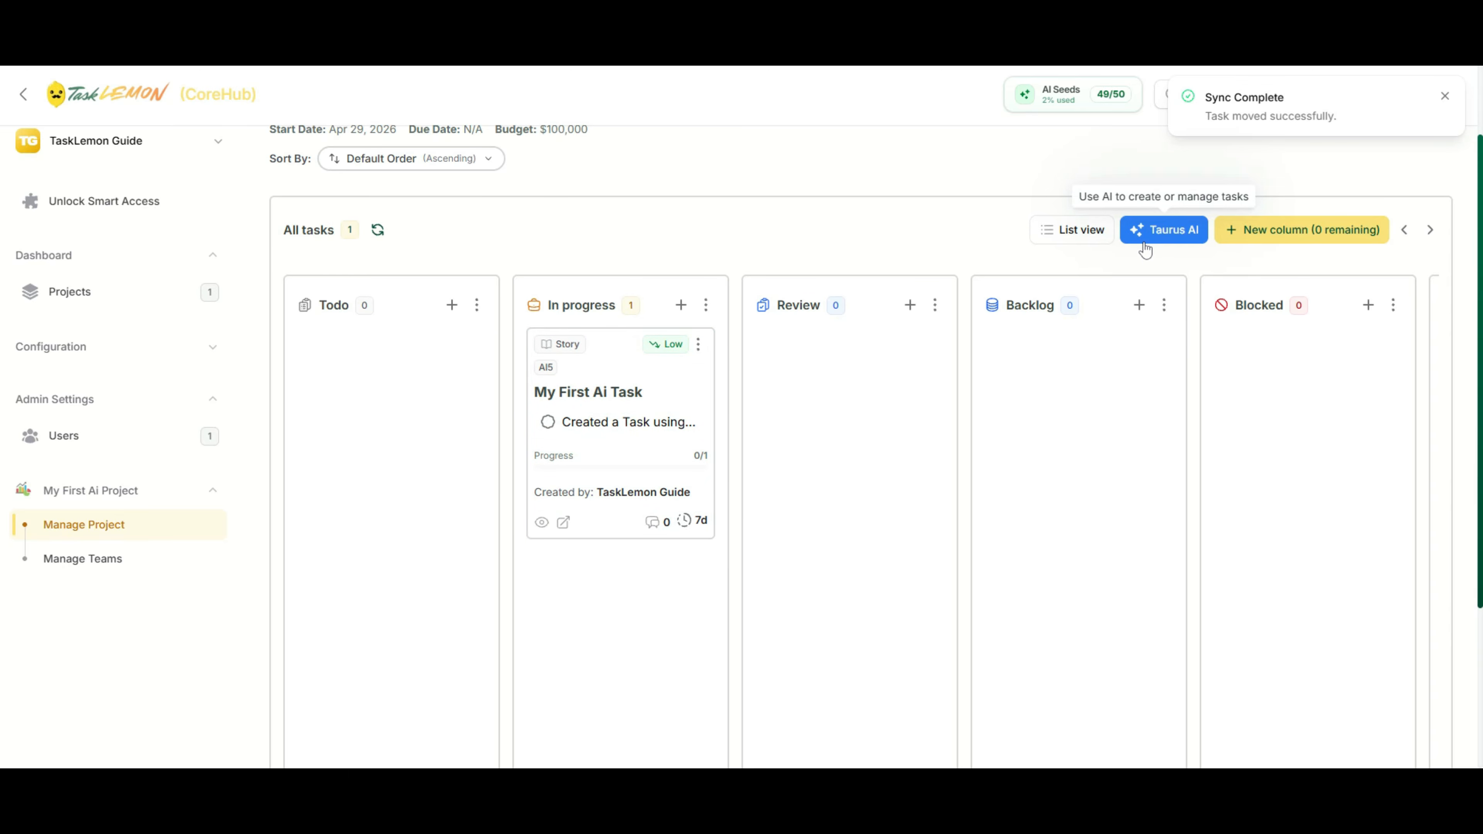
# Begin a Taurus AI instruction reading "Create a Task for my first Ai task. Keep the description short under 20 words"
pyautogui.click(1144, 246)
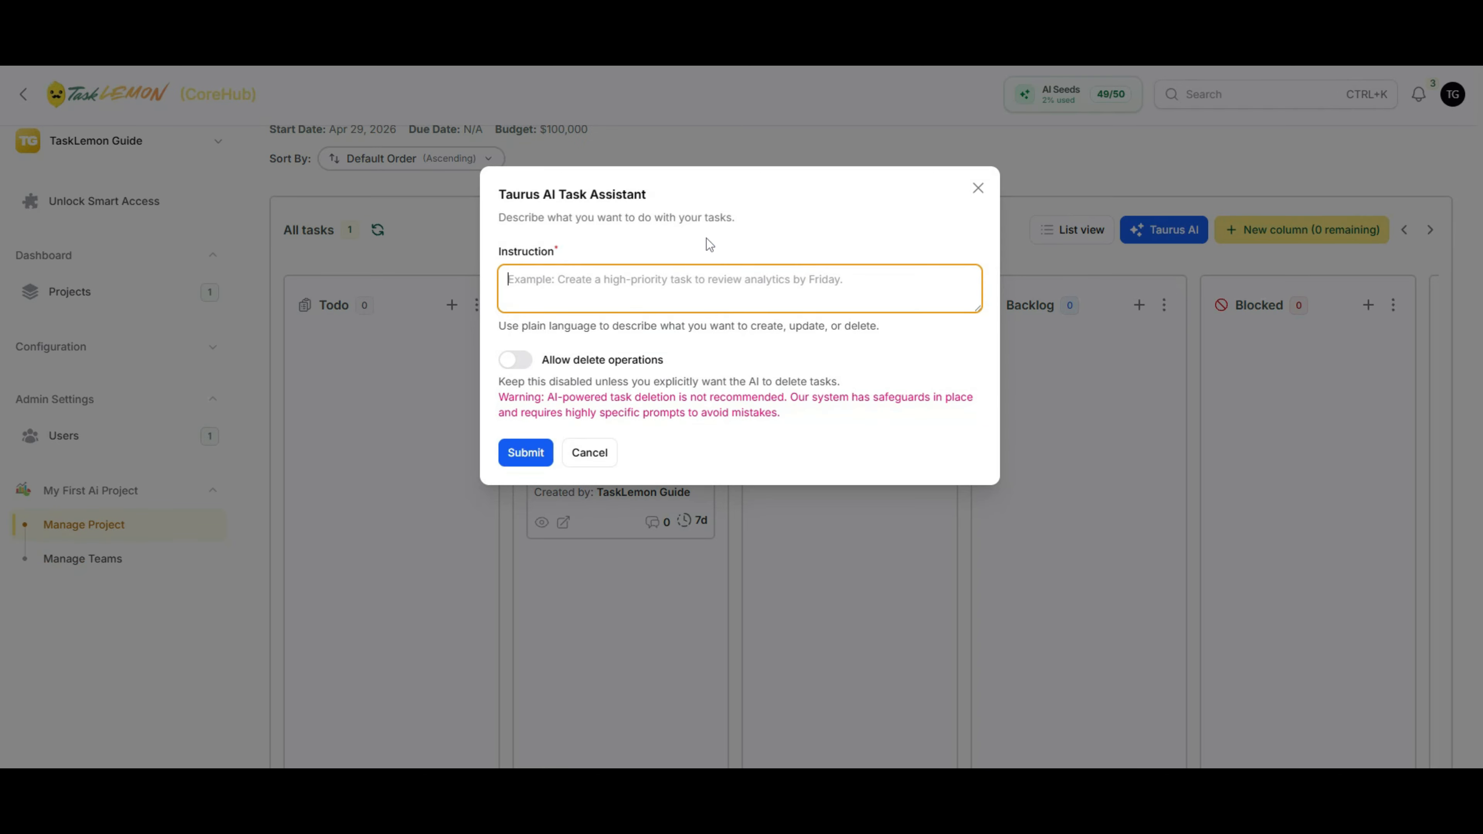
pyautogui.write('Create a Tas')
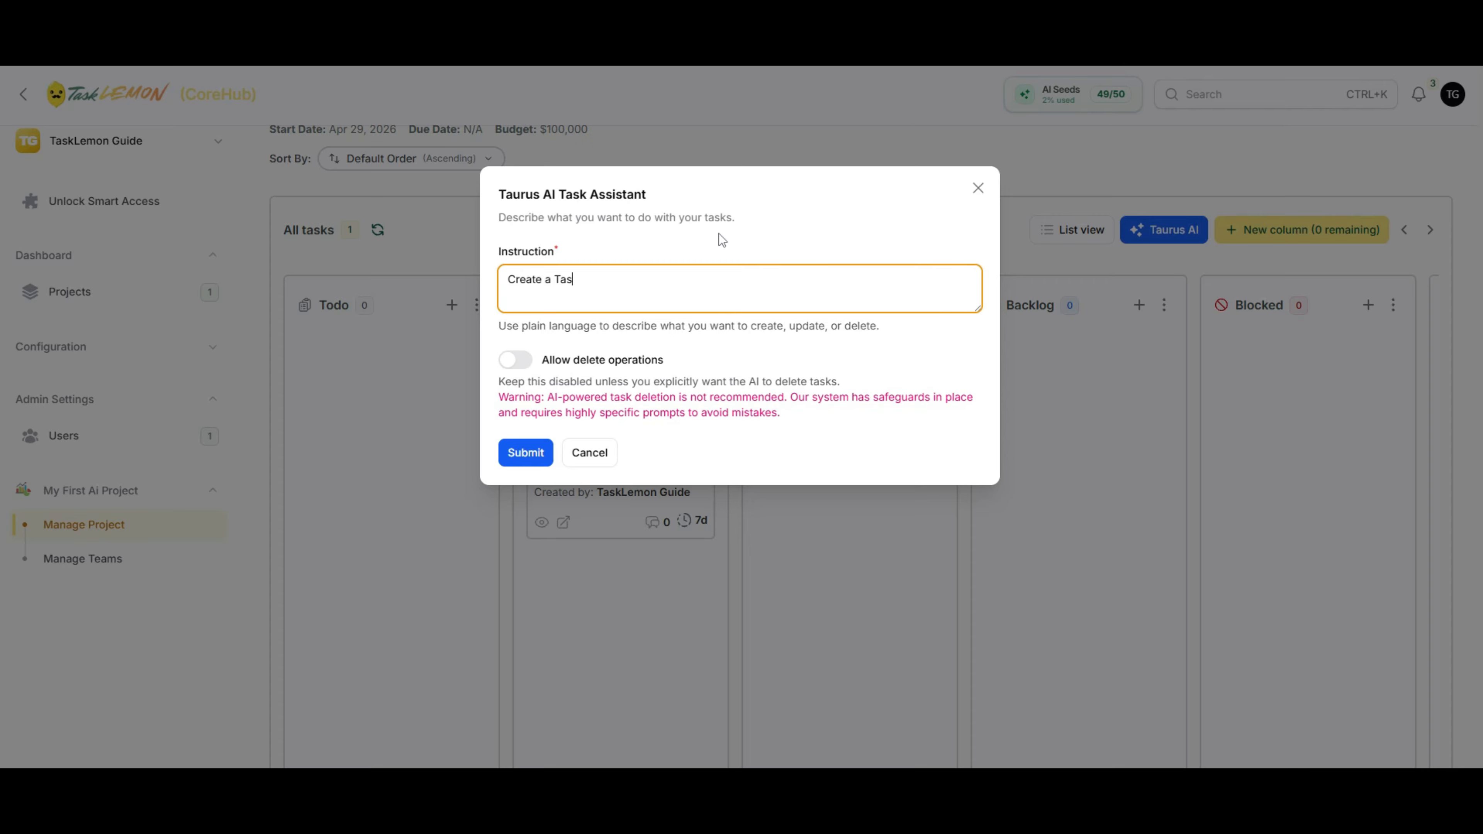
pyautogui.write('k for my first Ai task')
pyautogui.write('. Keep the descr')
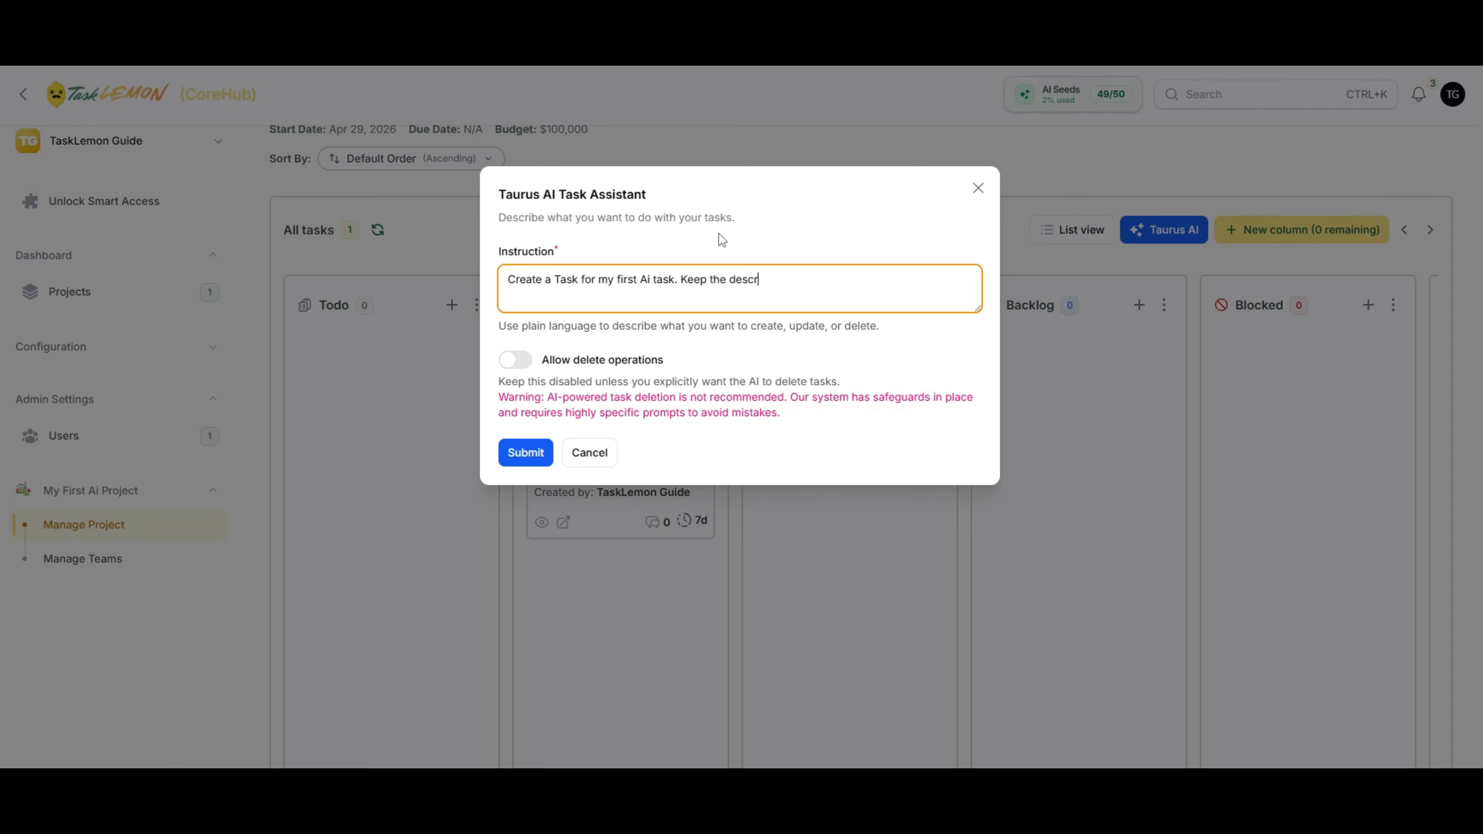
pyautogui.write('iption short under 20 words')
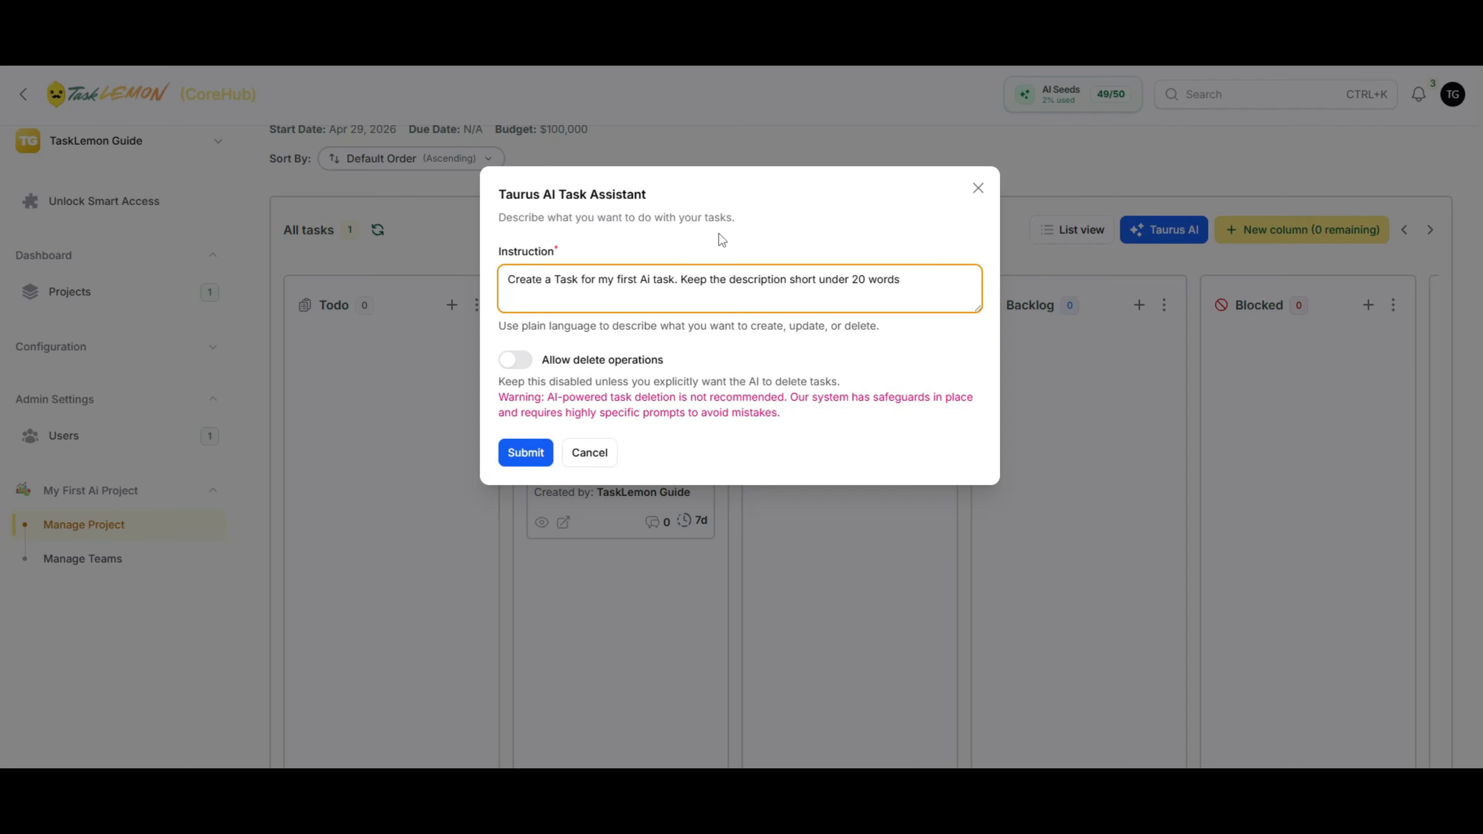
# Complete the instruction with "and create 1 sub-task to check off once I am done with the Ai task creation!" and submit it
pyautogui.write(' and create 1 sub-task to check off')
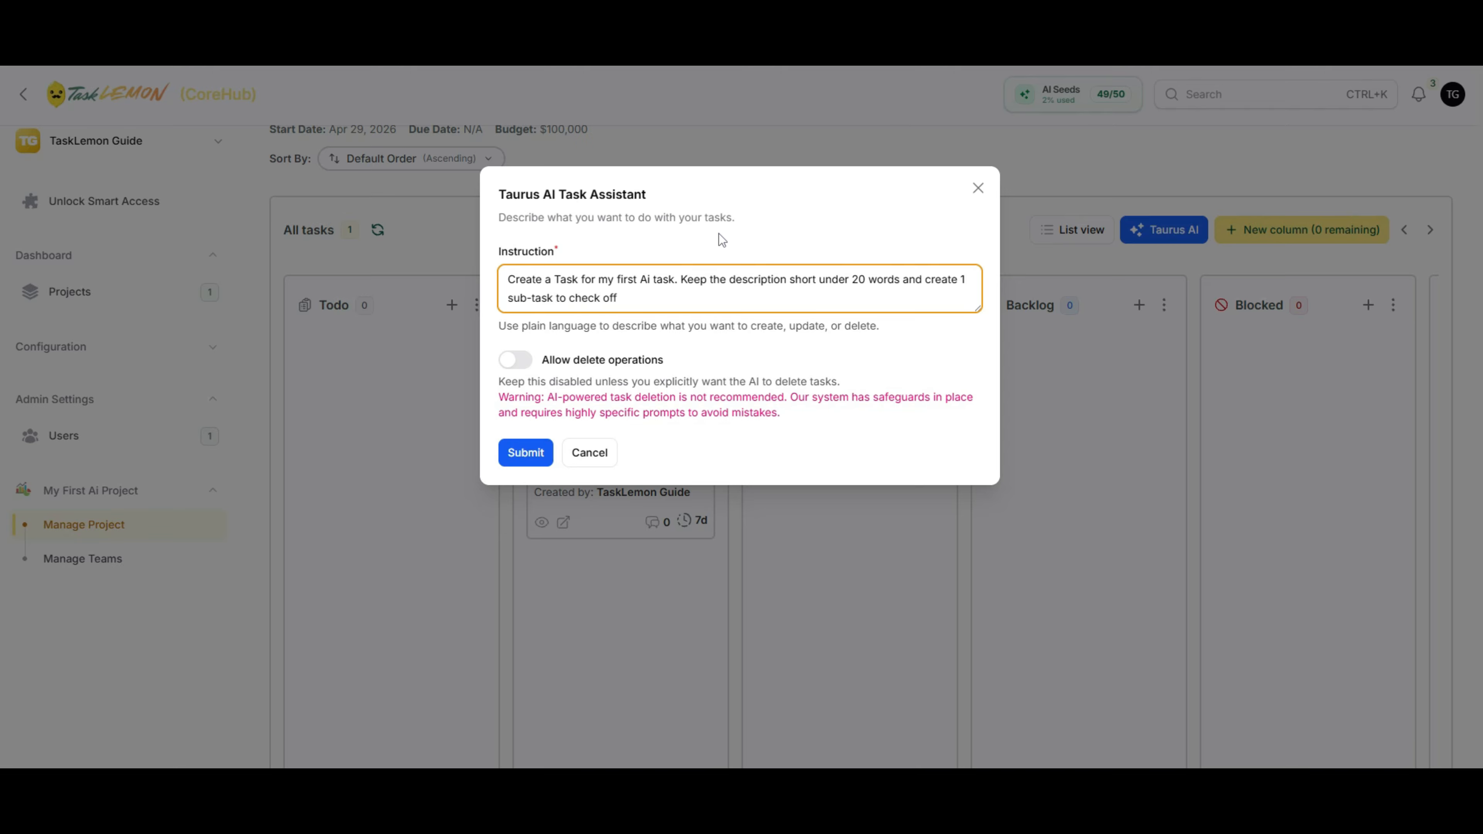
pyautogui.write(' once I am done c')
pyautogui.press('BackSpace')
pyautogui.write('with the Ai task creat')
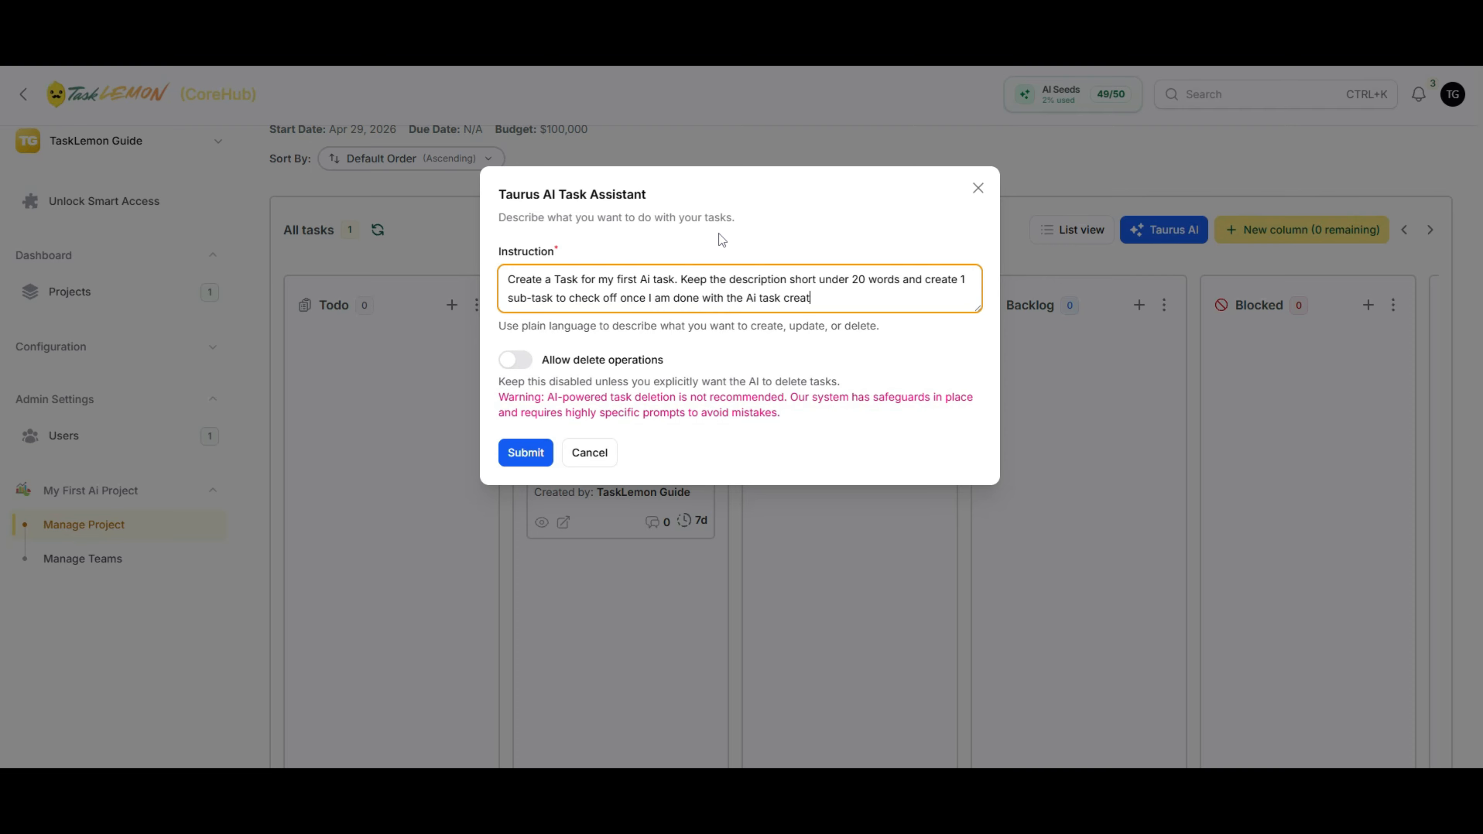
pyautogui.write('ion.')
pyautogui.press('BackSpace')
pyautogui.write('!')
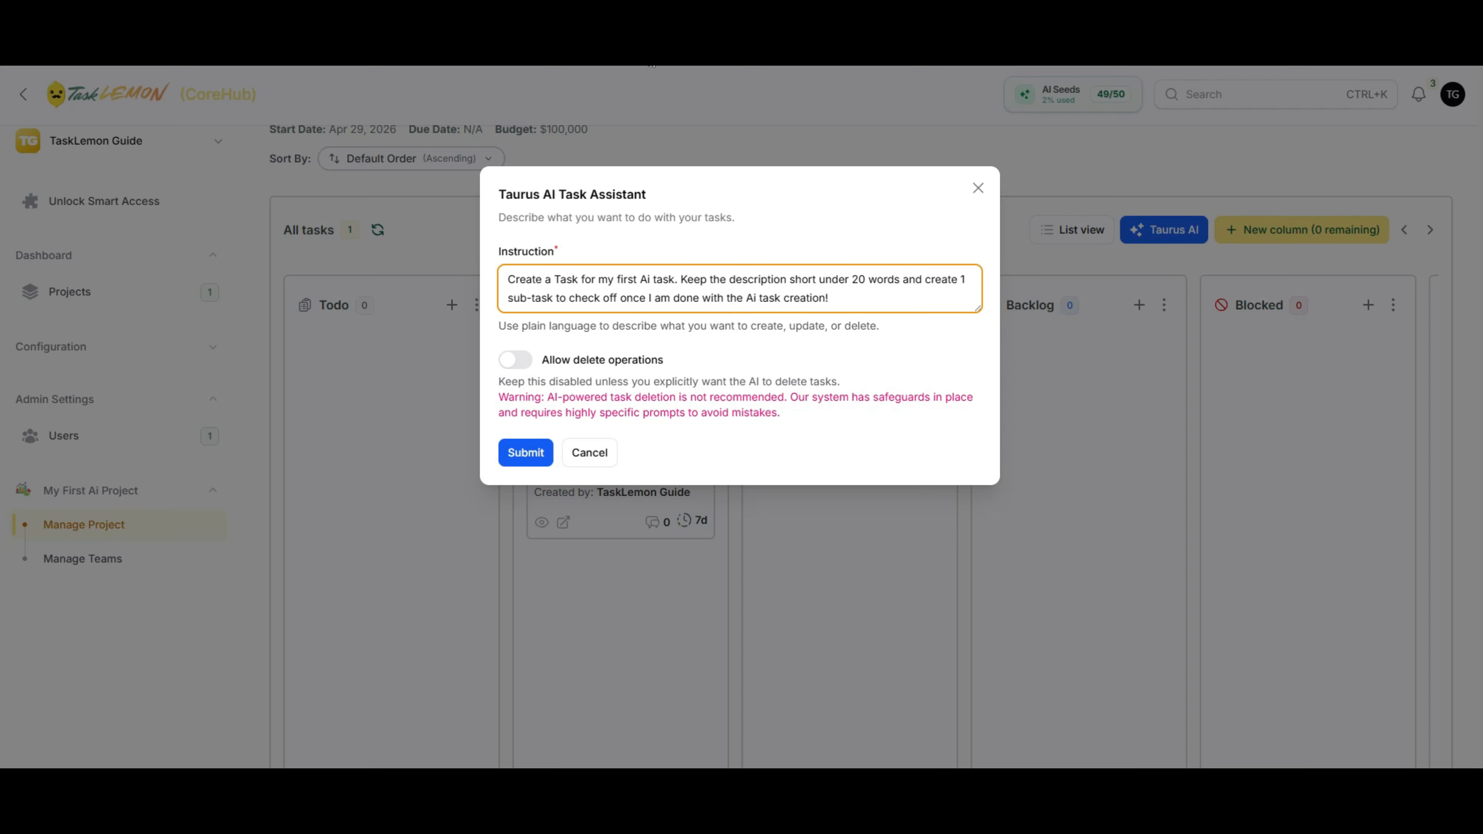
pyautogui.click(543, 453)
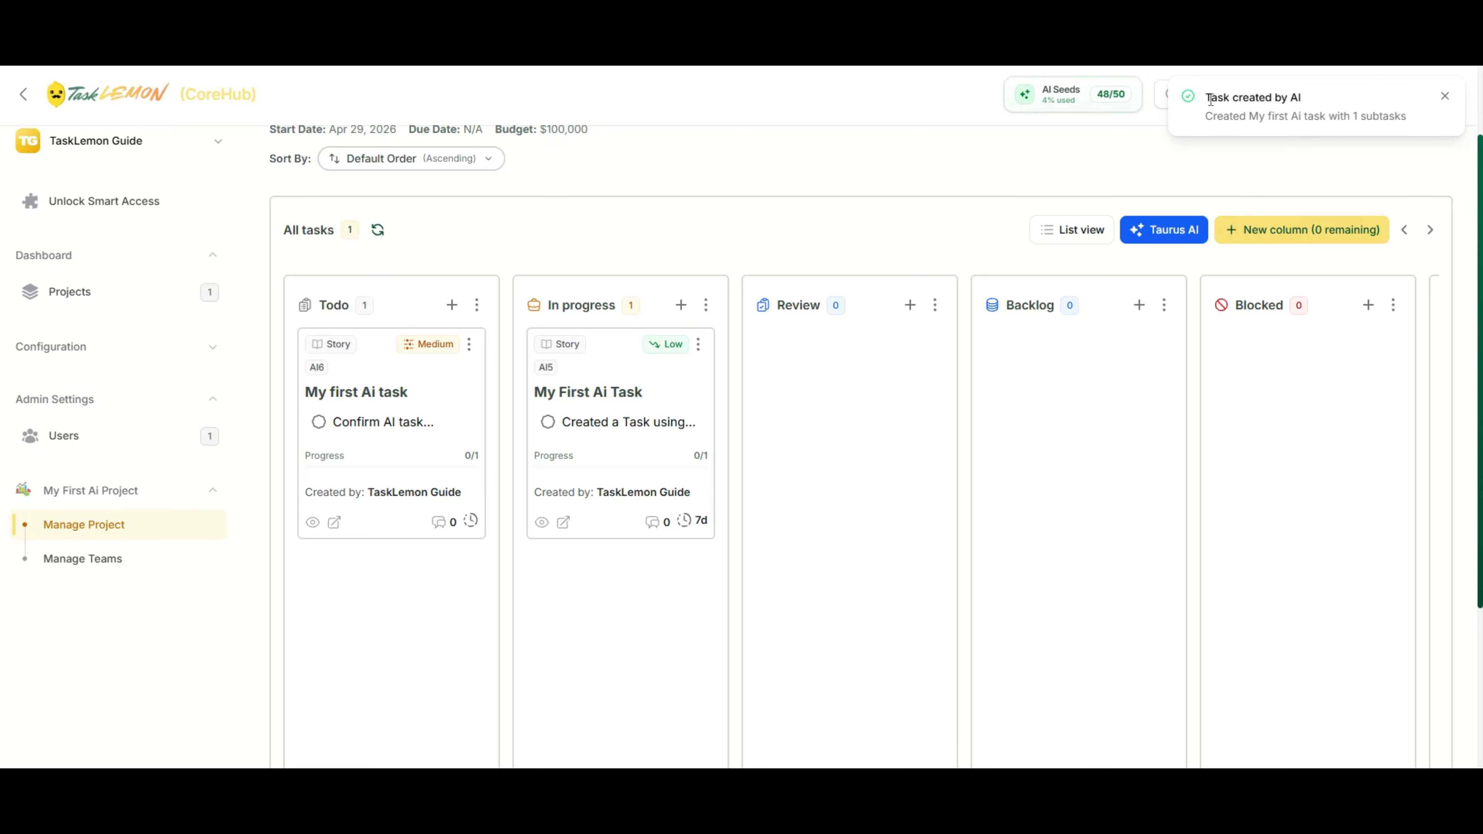
pyautogui.moveTo(1209, 97); pyautogui.dragTo(1361, 110)
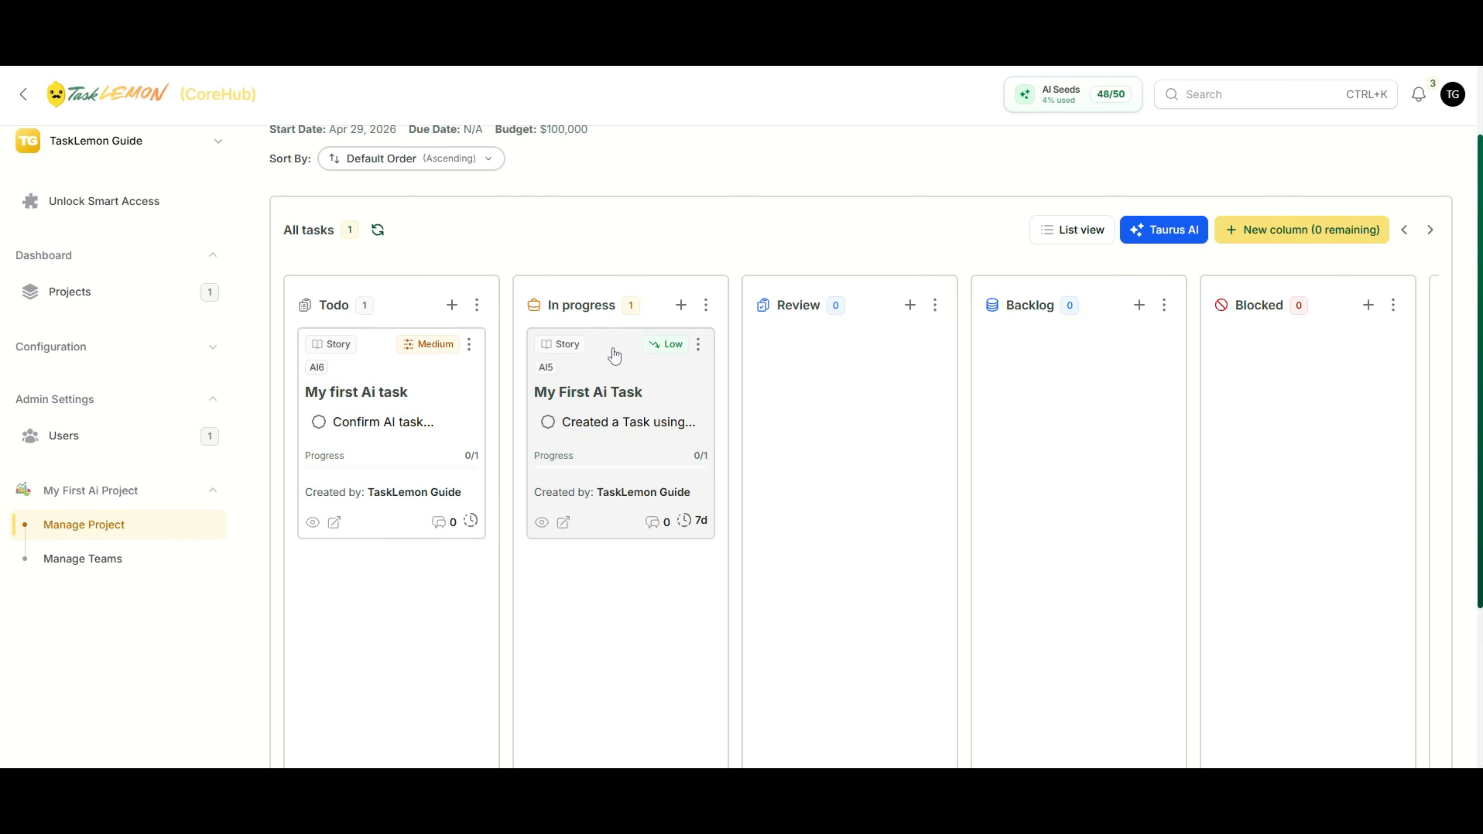
# Move My First Ai Task from In progress to Review and view the details of the AI-created task in Todo
pyautogui.moveTo(787, 430); pyautogui.dragTo(840, 362)
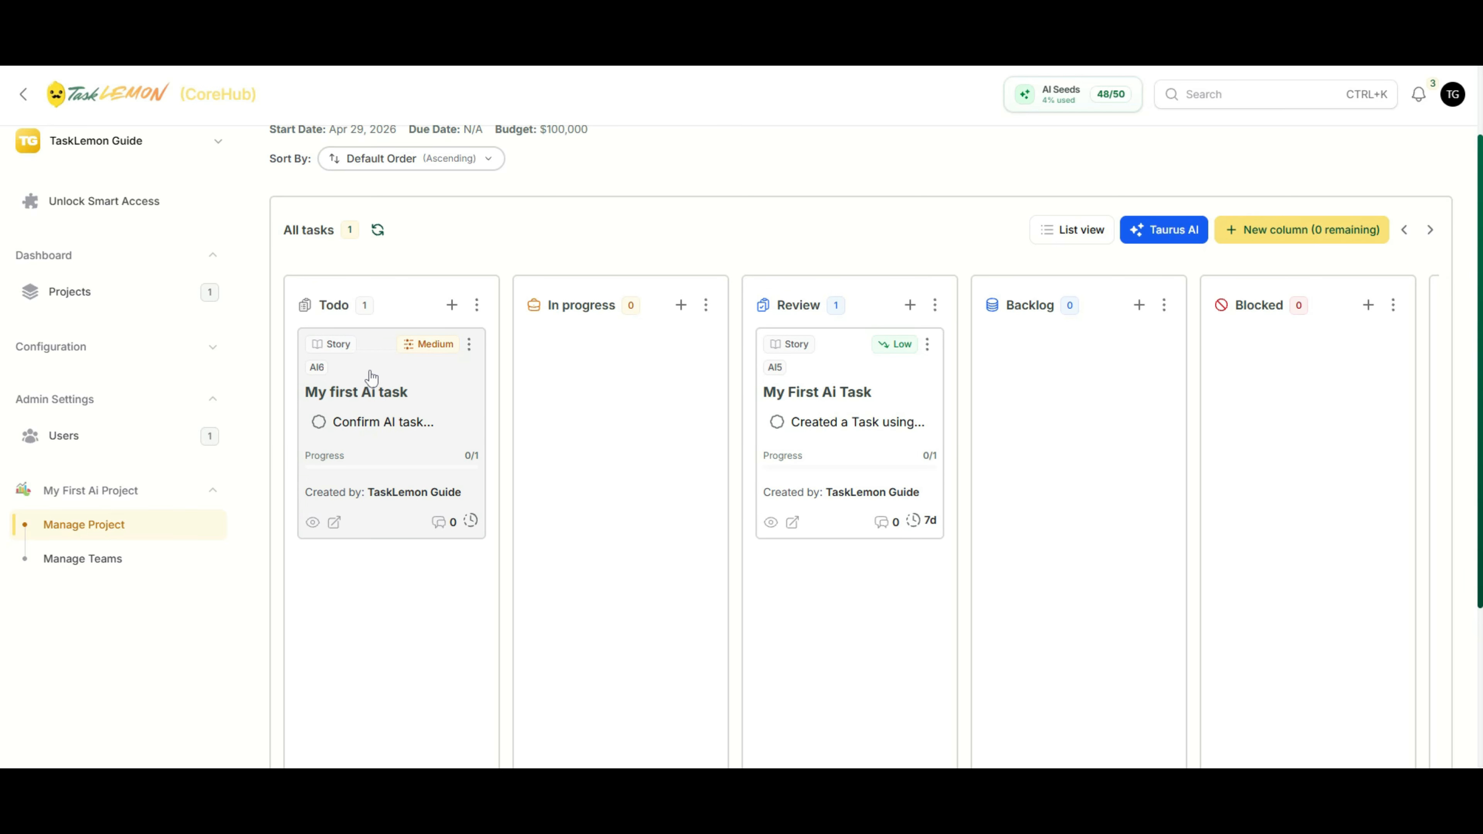
pyautogui.click(313, 522)
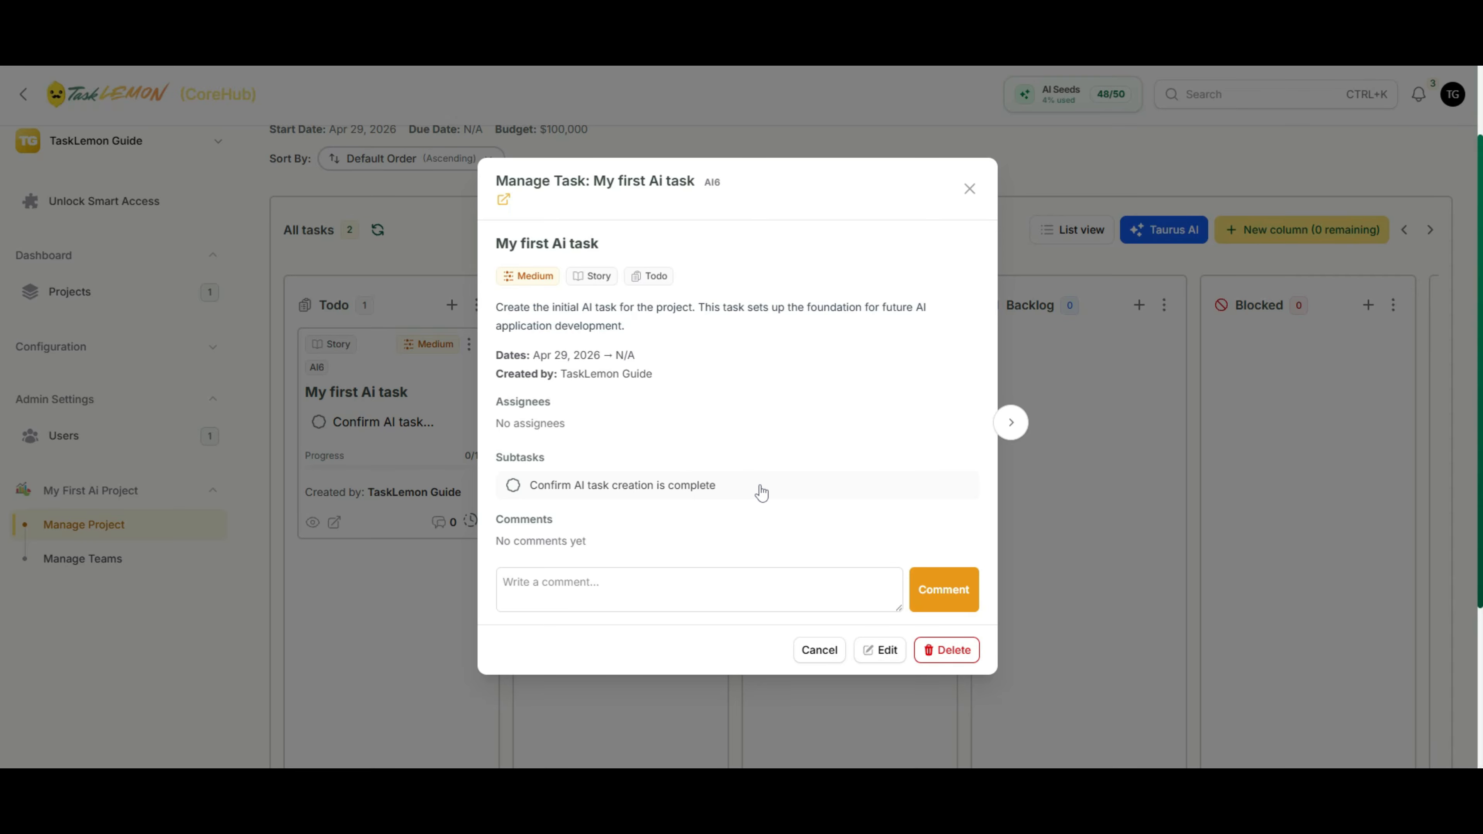
pyautogui.click(965, 191)
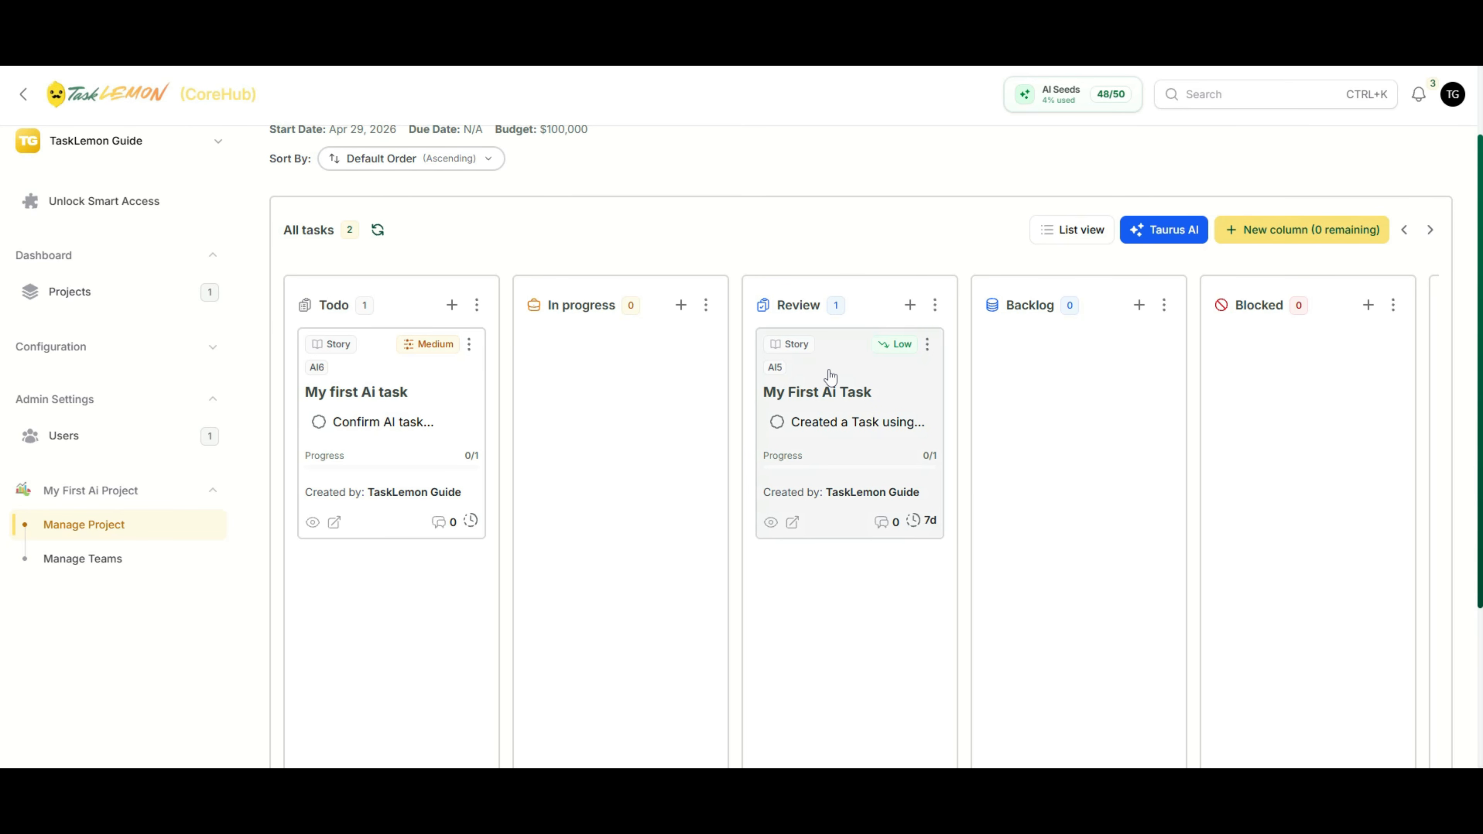
# Mark the subtask "Created a Task using Taurus Ai" in My First Ai Task as done and close the task details
pyautogui.click(771, 523)
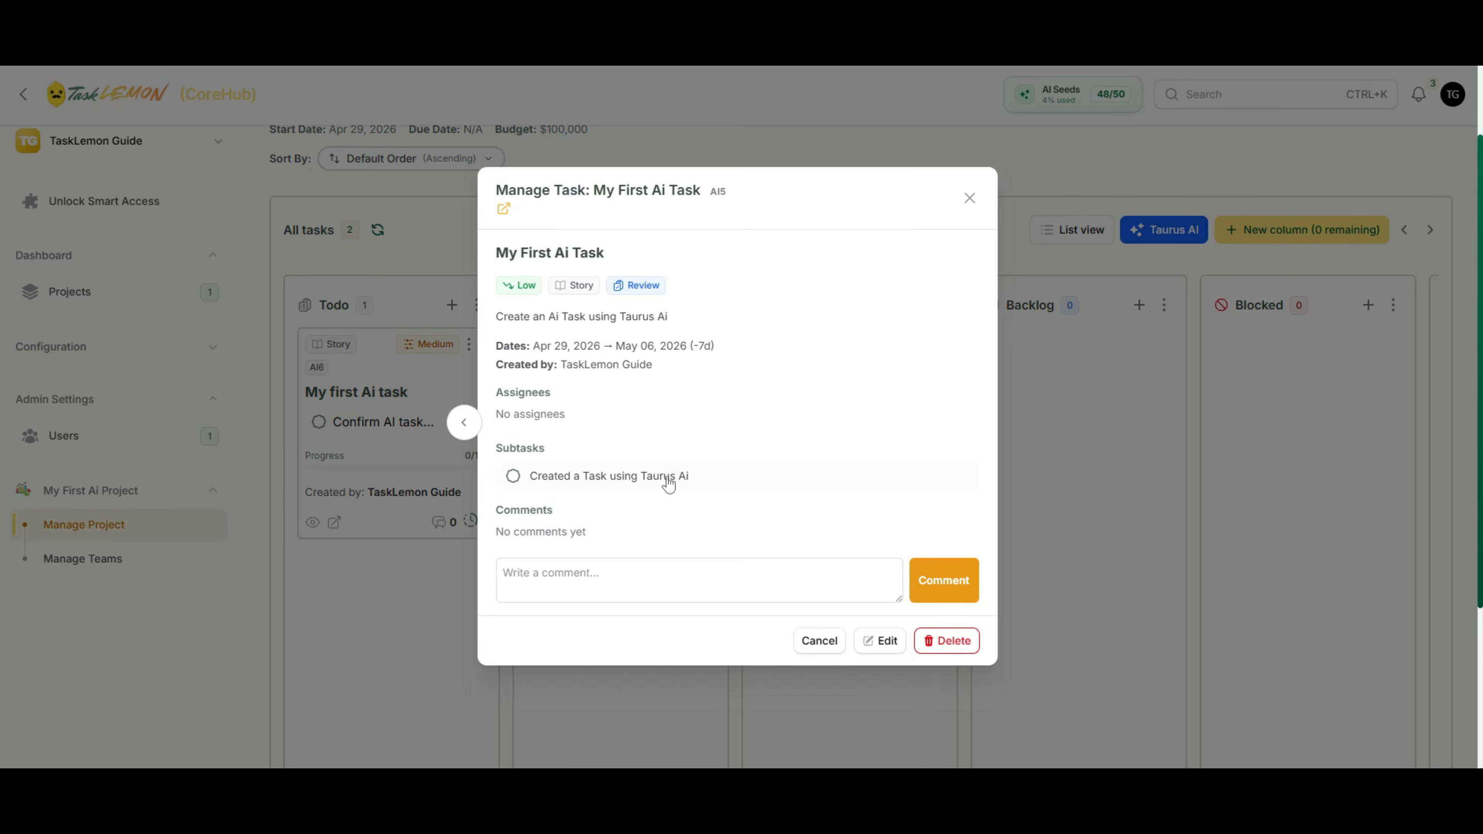
pyautogui.click(512, 476)
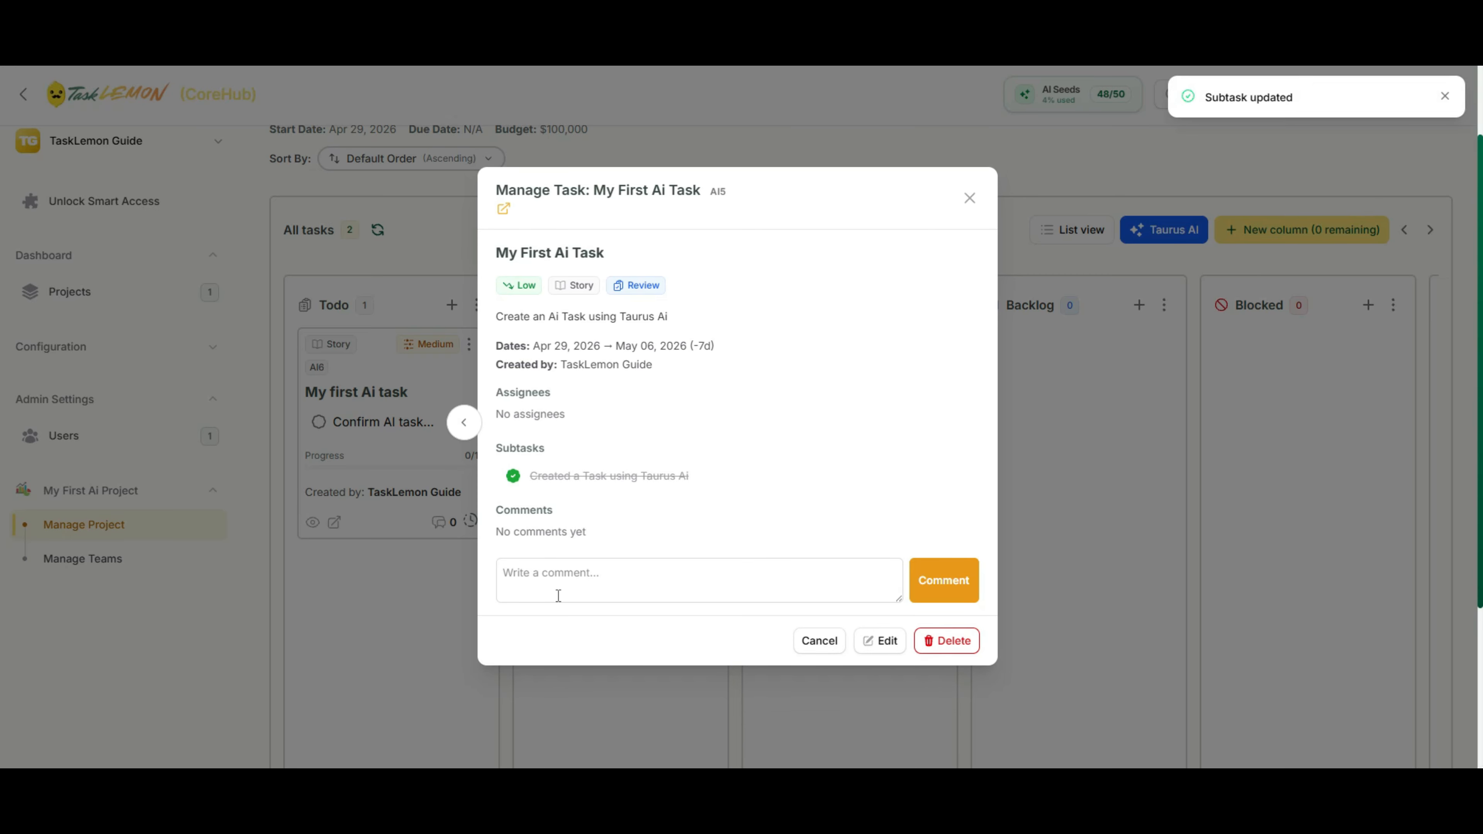
pyautogui.click(809, 699)
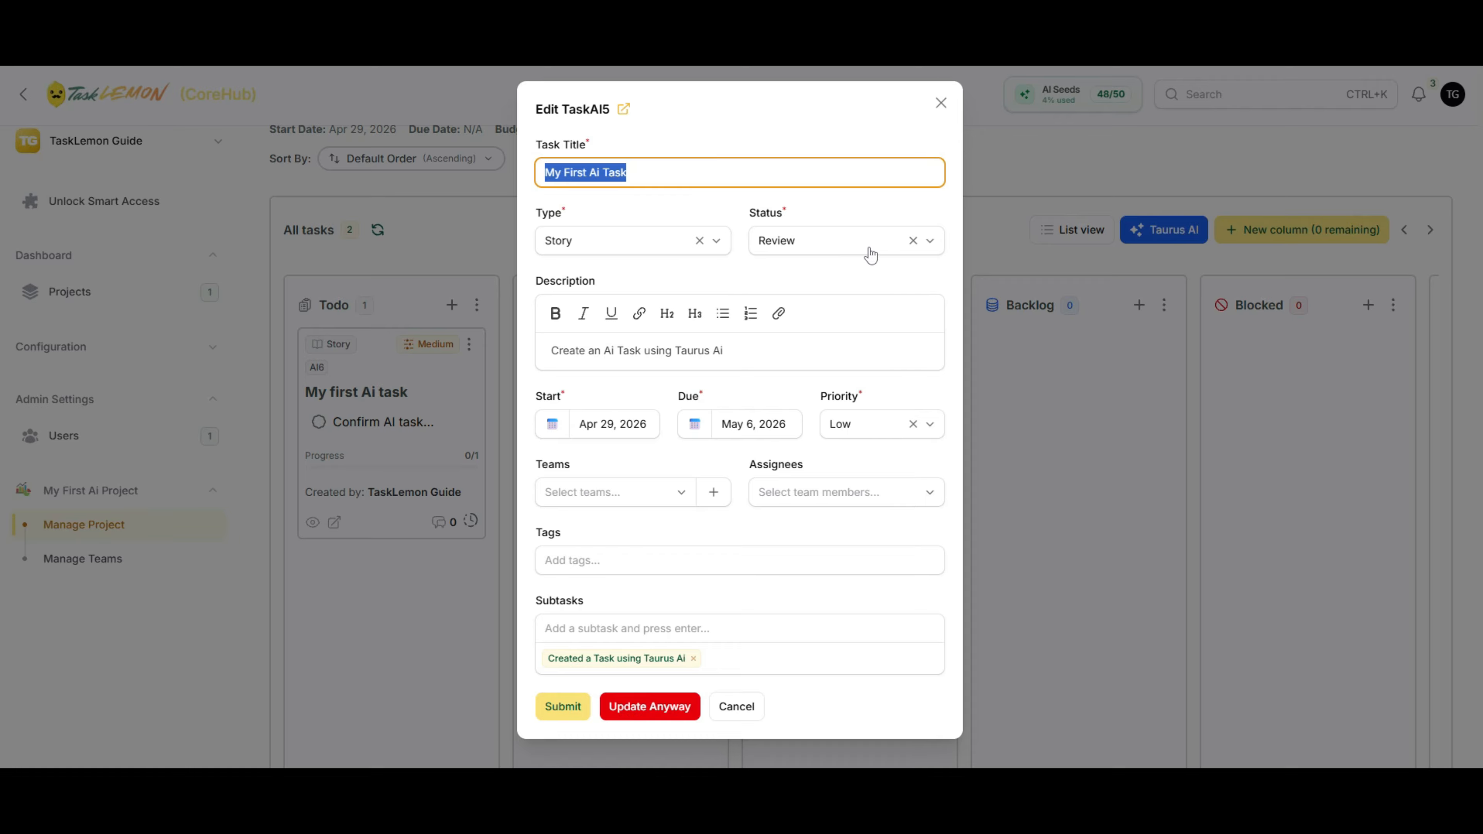
# Set the status of My First Ai Task to Completed, submit the edit and dismiss the milestone message
pyautogui.click(930, 242)
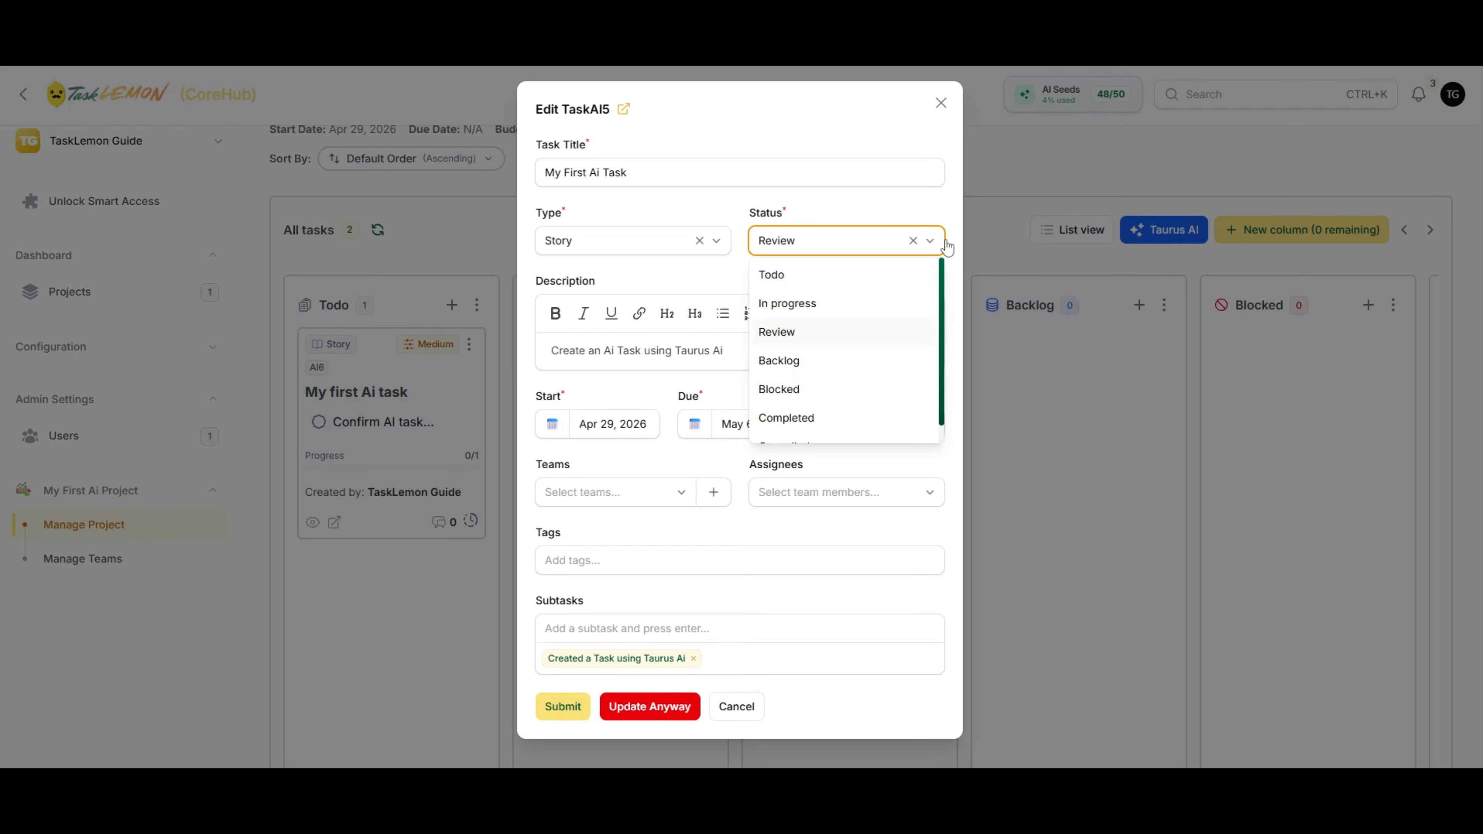
pyautogui.click(835, 415)
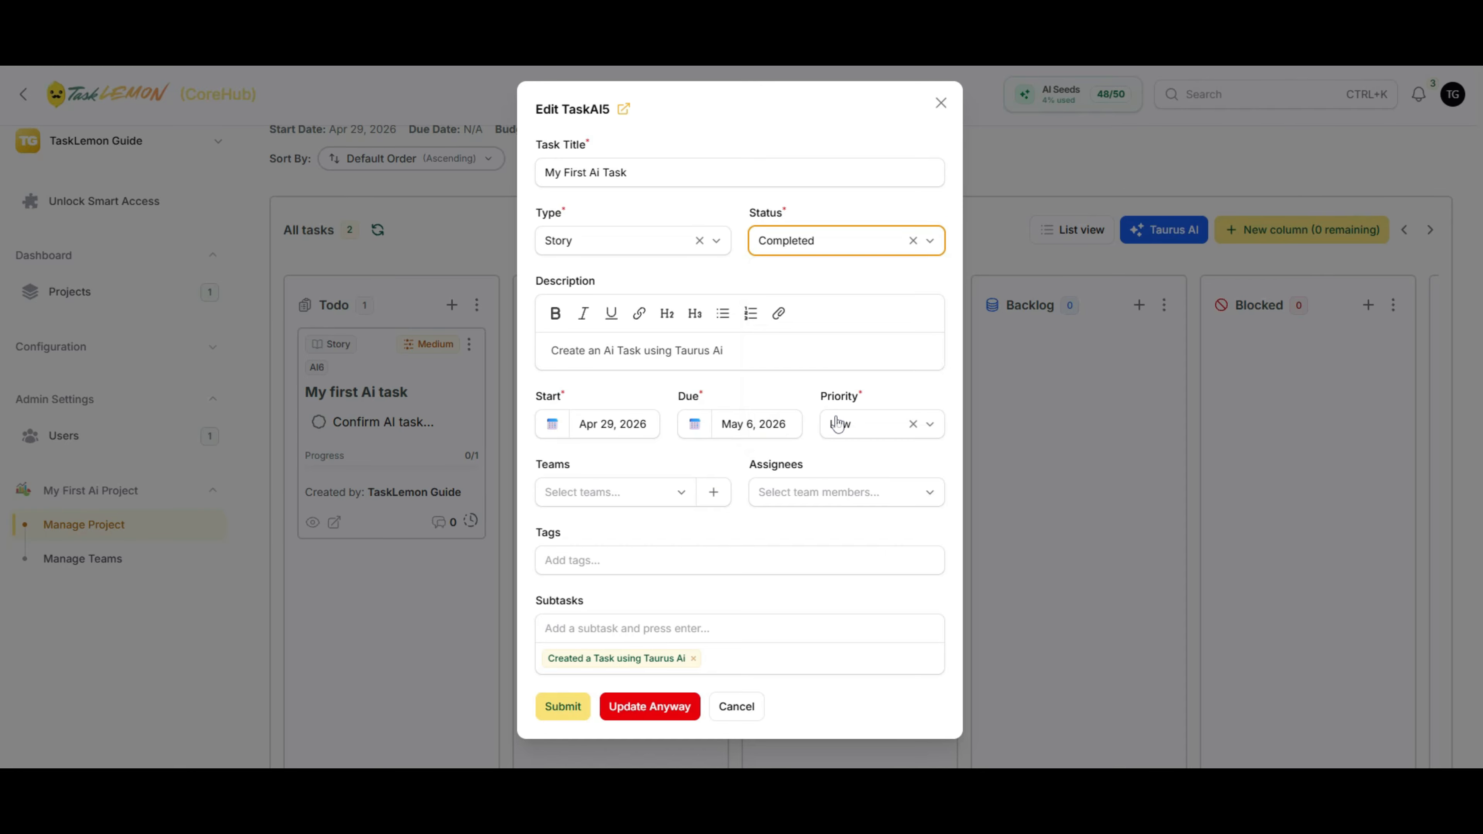
pyautogui.click(552, 710)
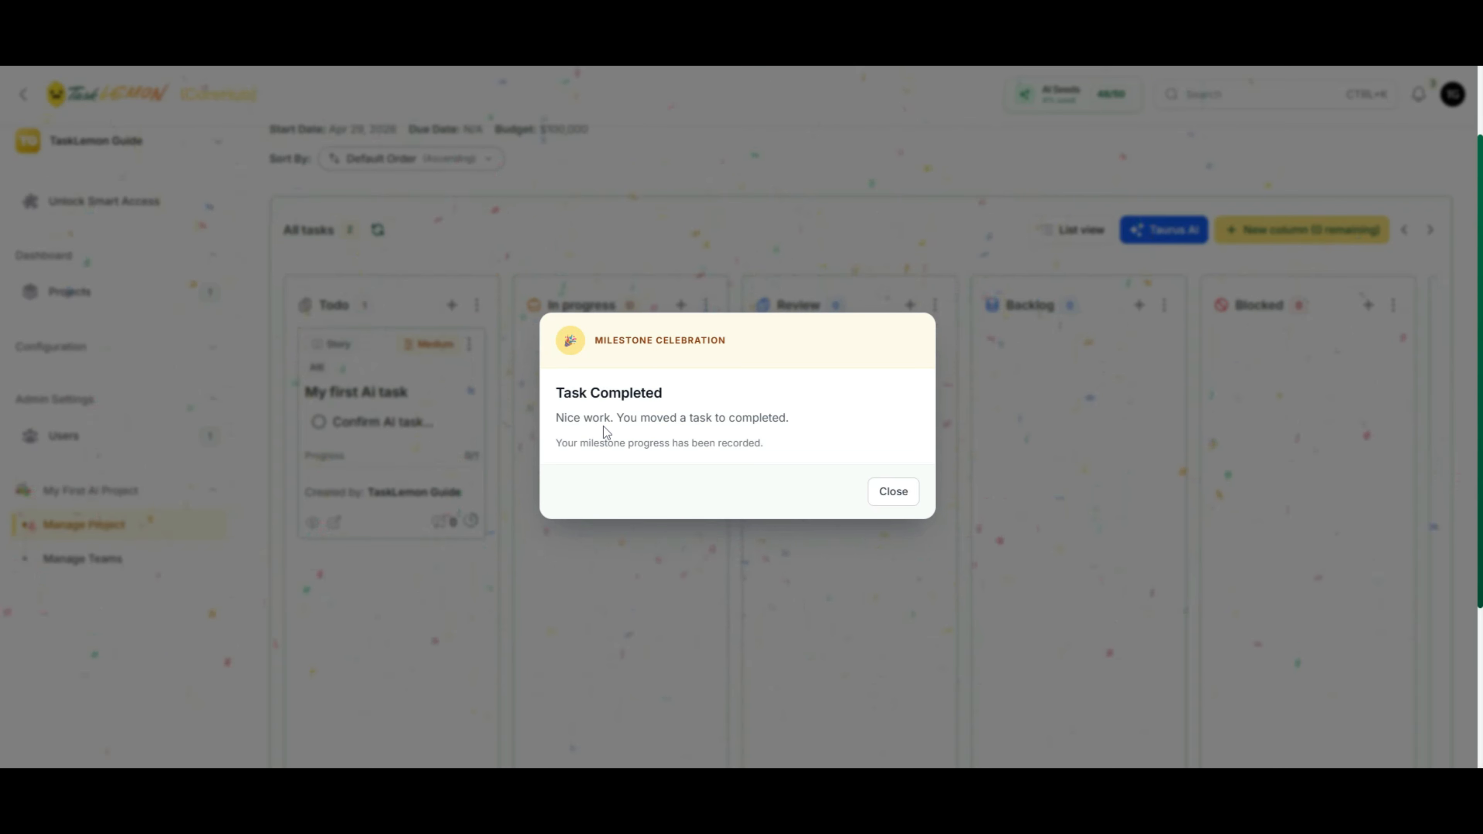
pyautogui.click(893, 495)
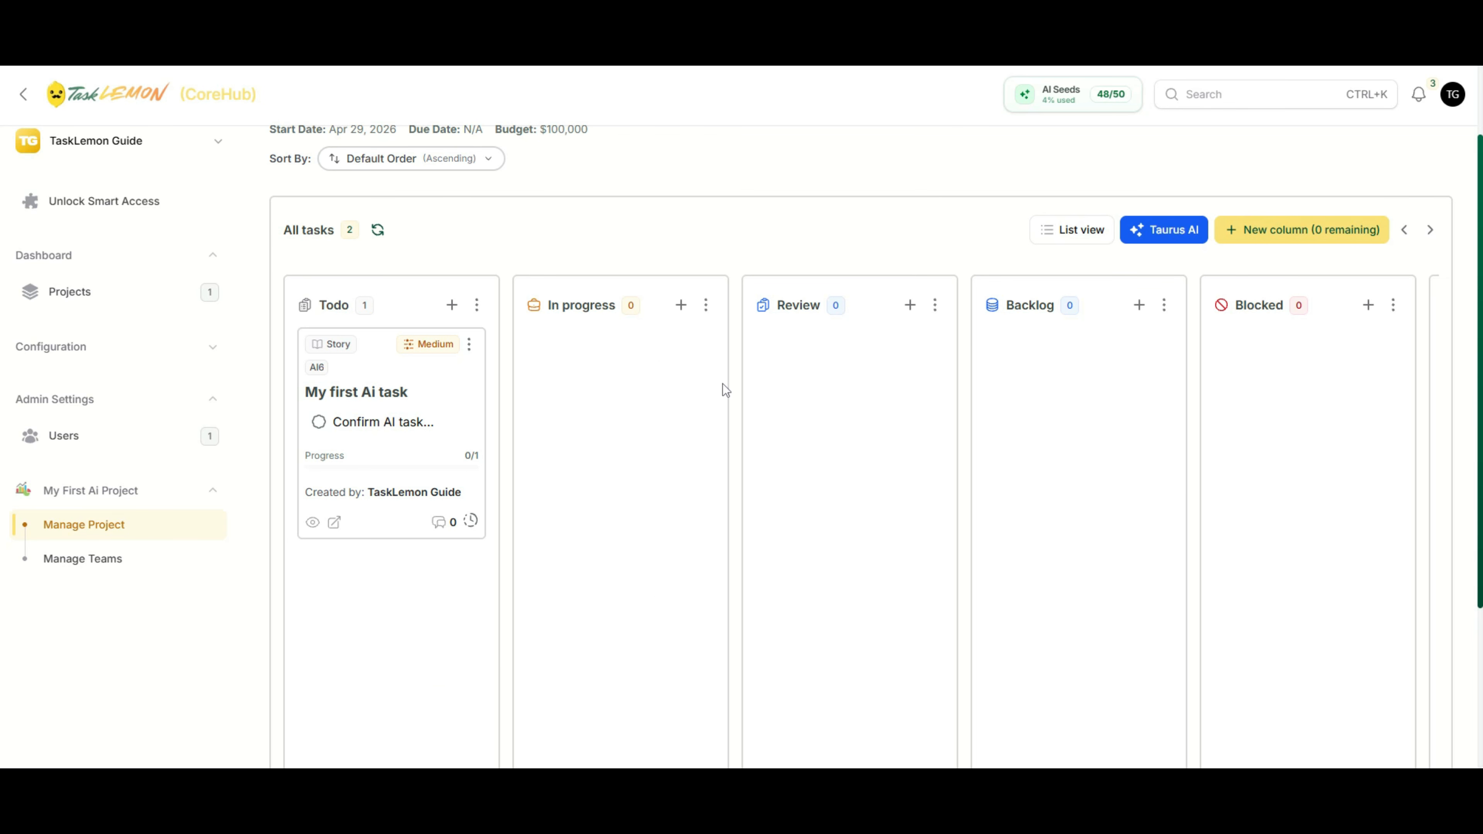
# Check the Completed column, return to Todo and mark the AI-created task's "Confirm AI task creation is complete" subtask as done
pyautogui.click(1431, 230)
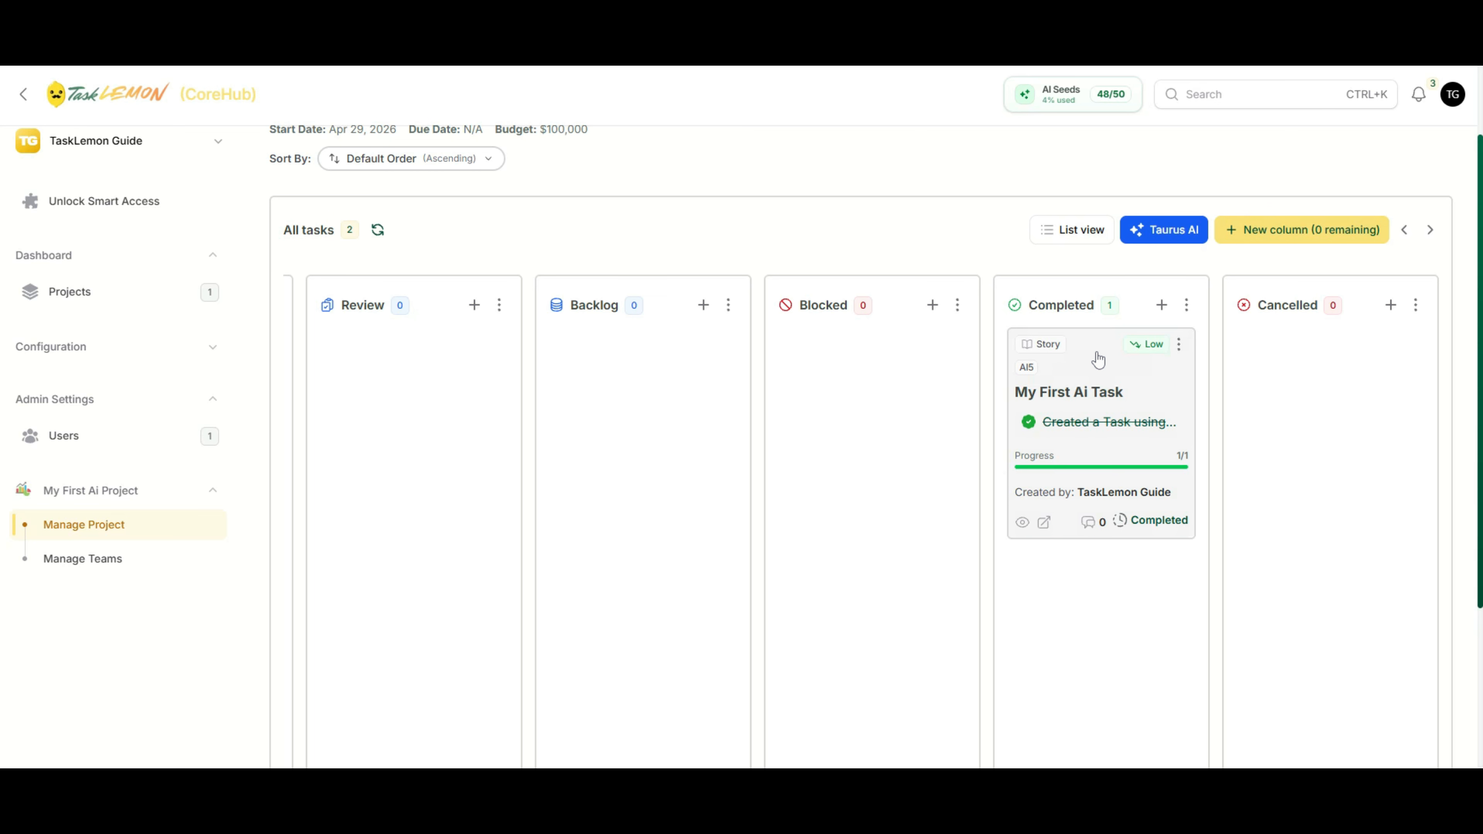
pyautogui.click(1405, 231)
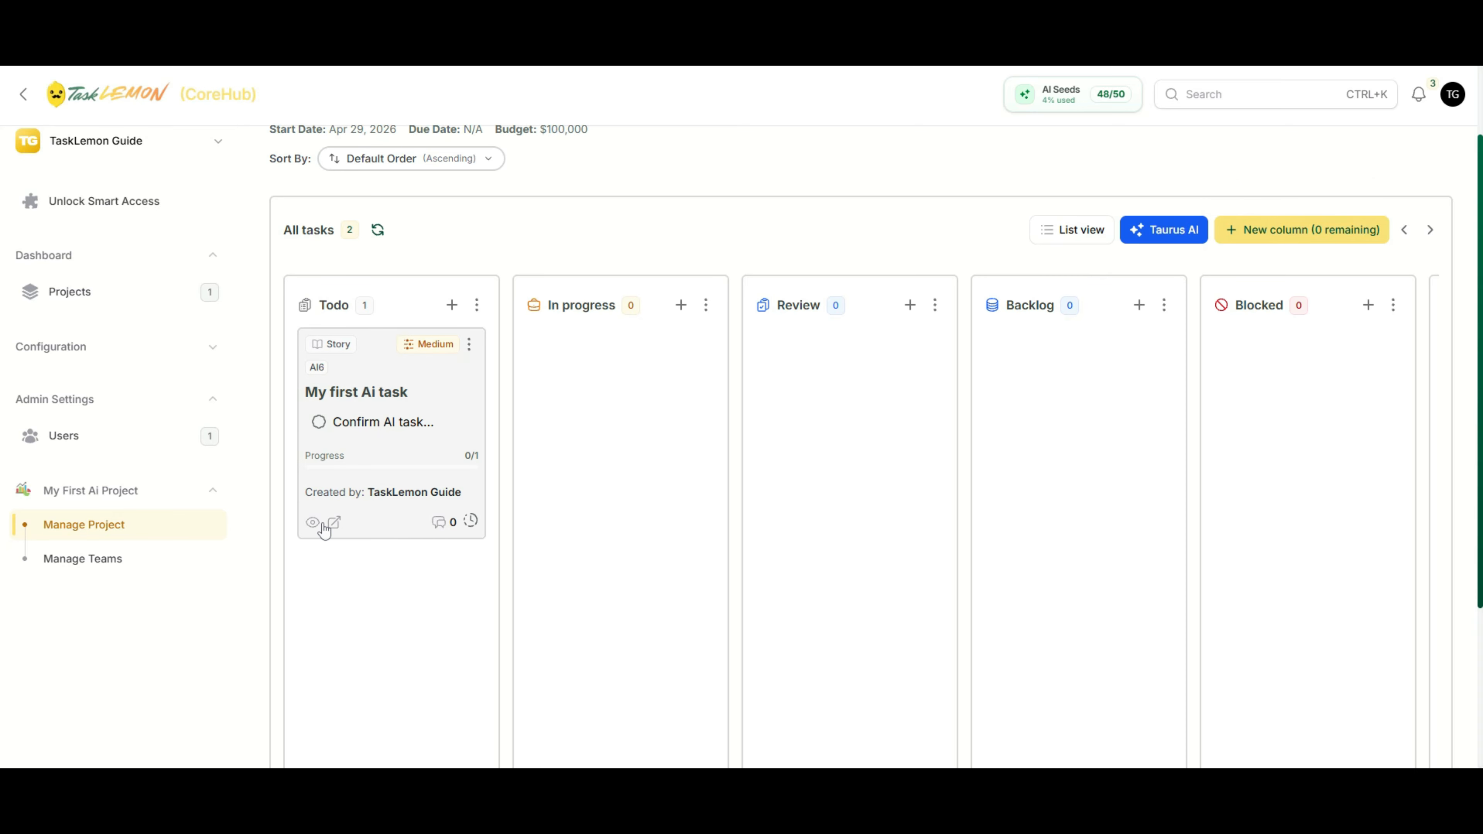
pyautogui.click(319, 424)
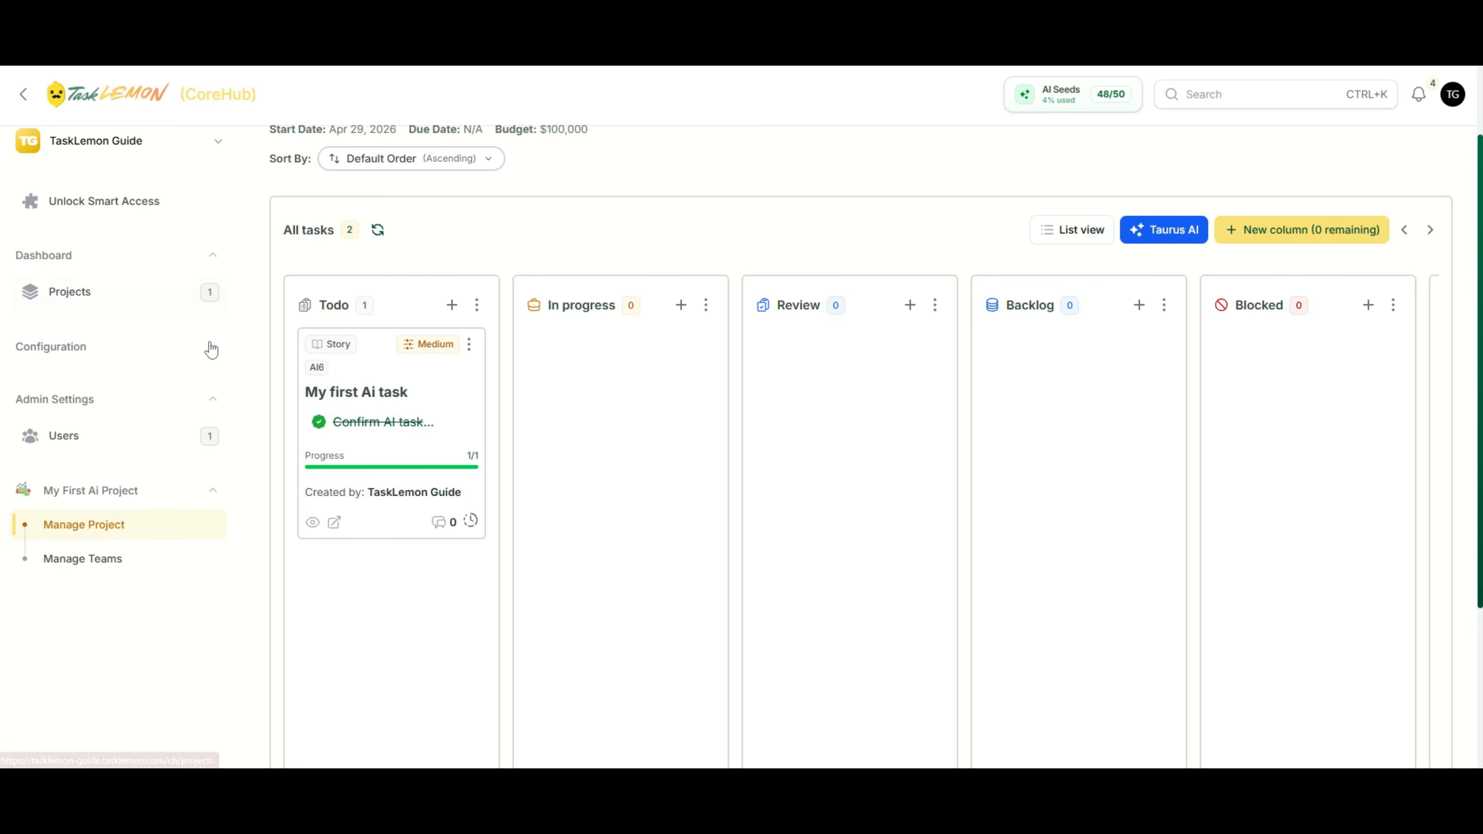
# Reorder the task statuses so Completed comes directly after Review, end reordering and return to the My First Ai Project board
pyautogui.scroll(2, 955, 396)
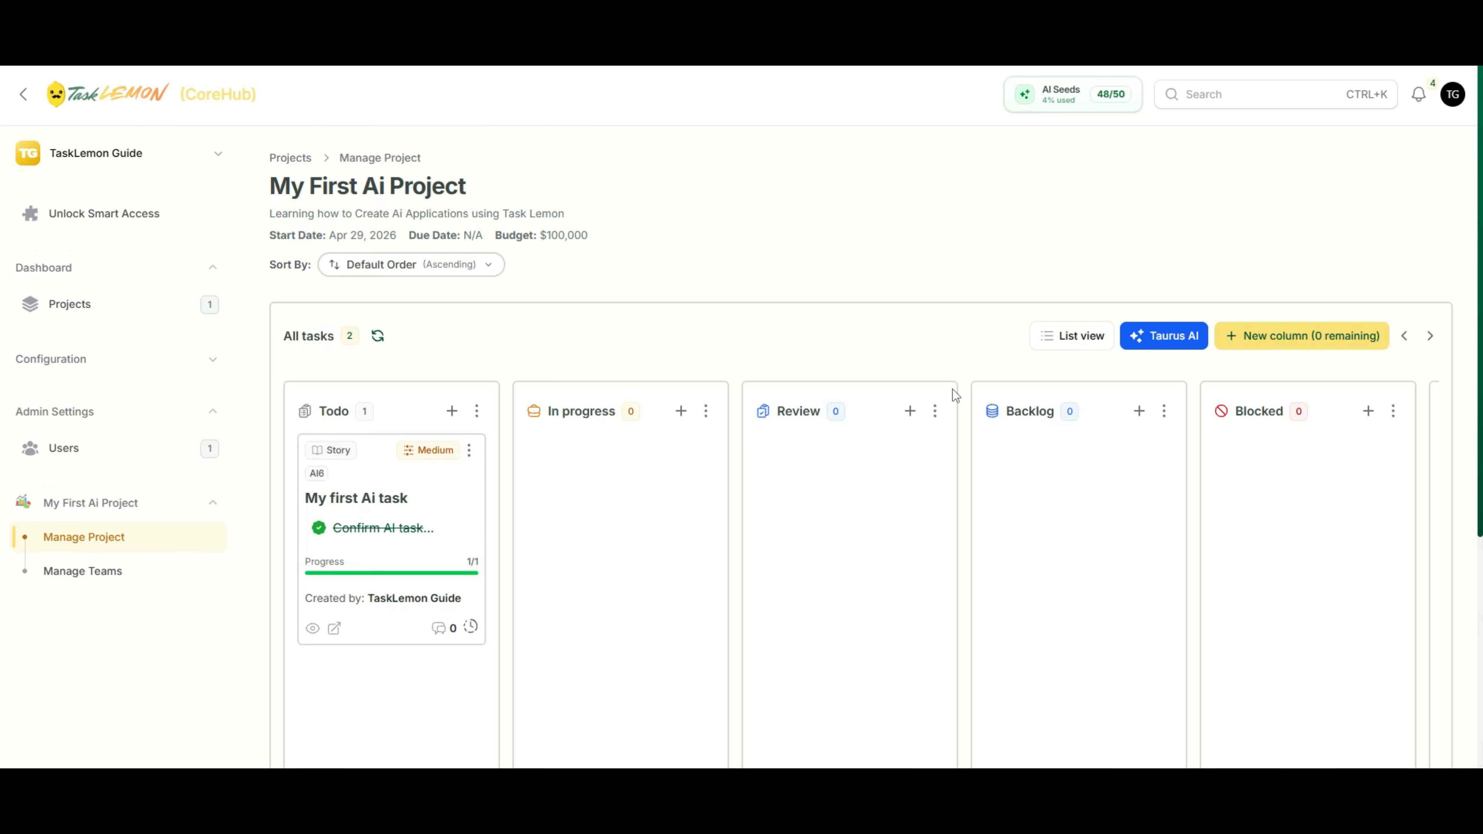
pyautogui.click(121, 366)
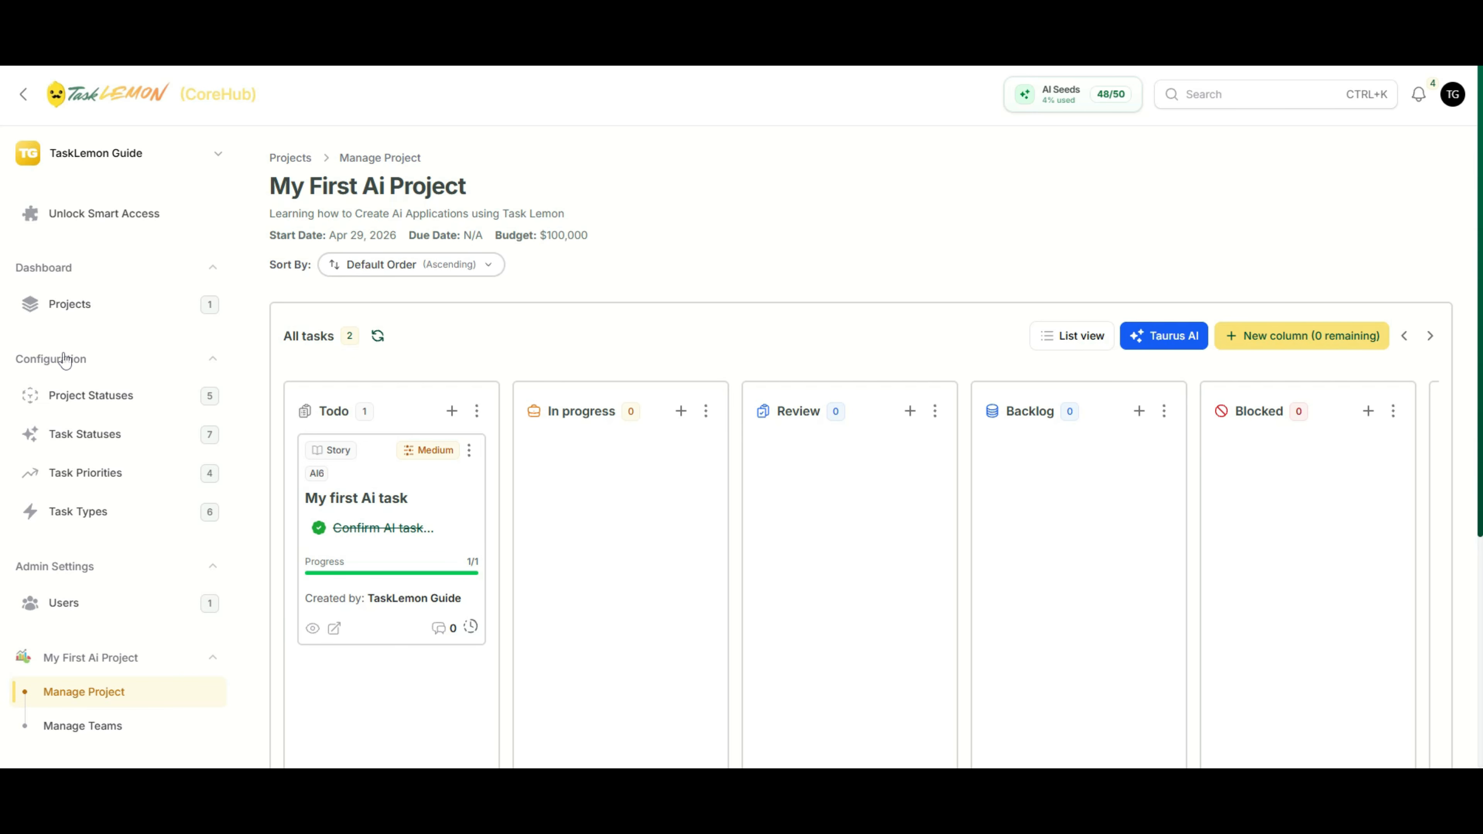
pyautogui.click(93, 450)
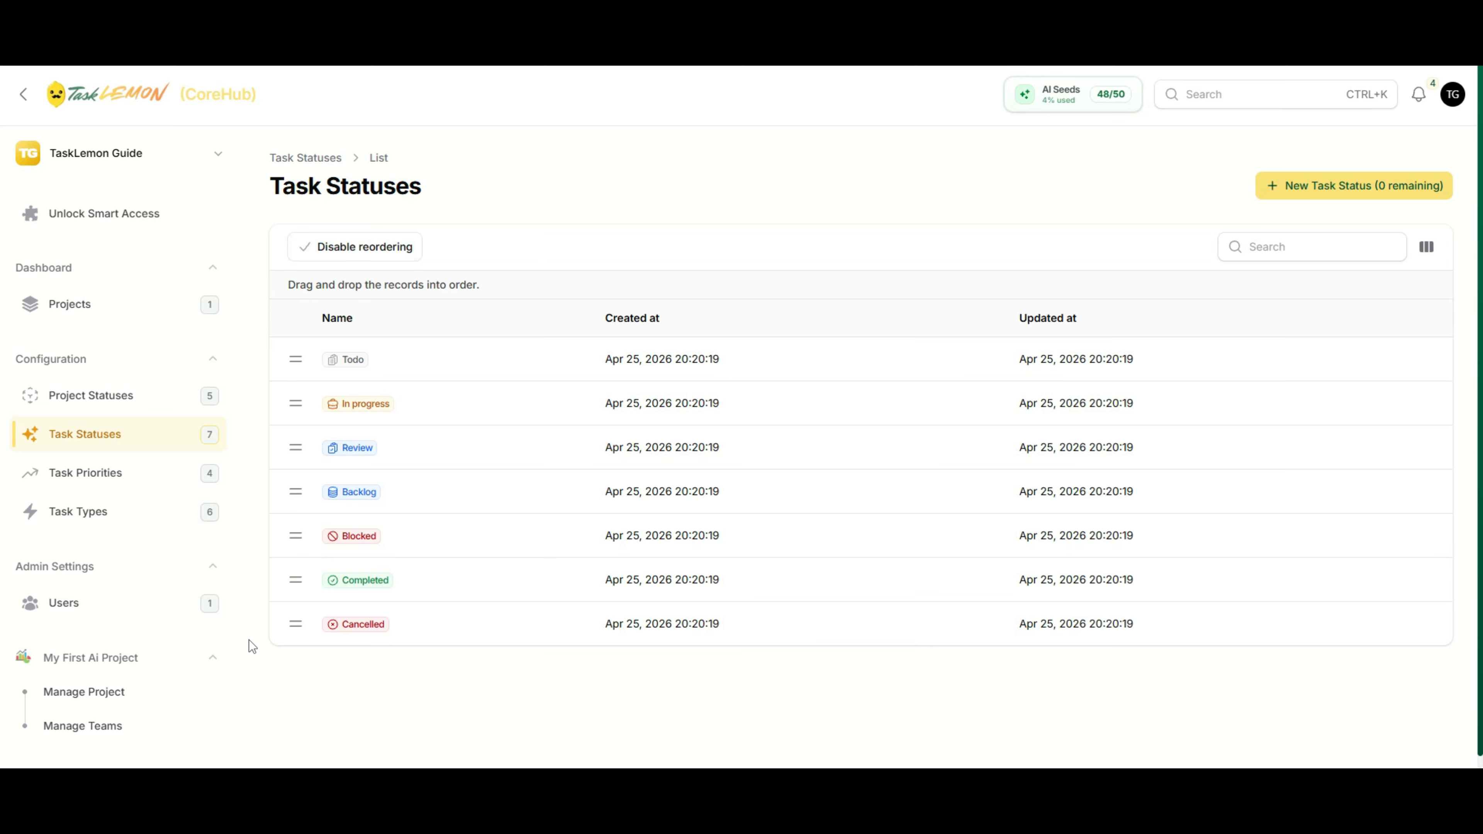
pyautogui.moveTo(294, 578); pyautogui.dragTo(305, 486)
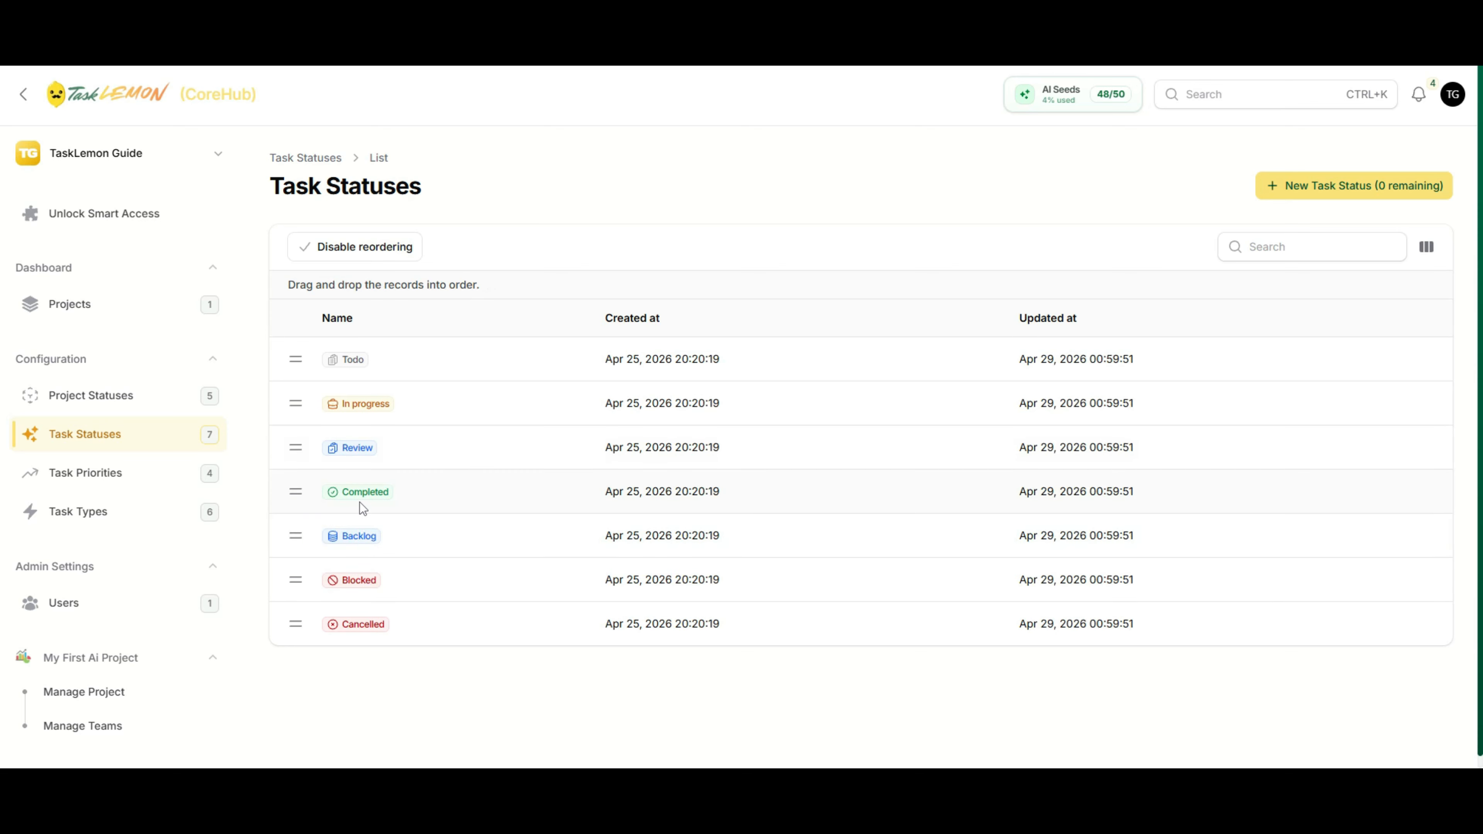
pyautogui.moveTo(297, 623)
pyautogui.mouseDown()
pyautogui.moveTo(303, 588)
pyautogui.moveTo(309, 616)
pyautogui.mouseUp()
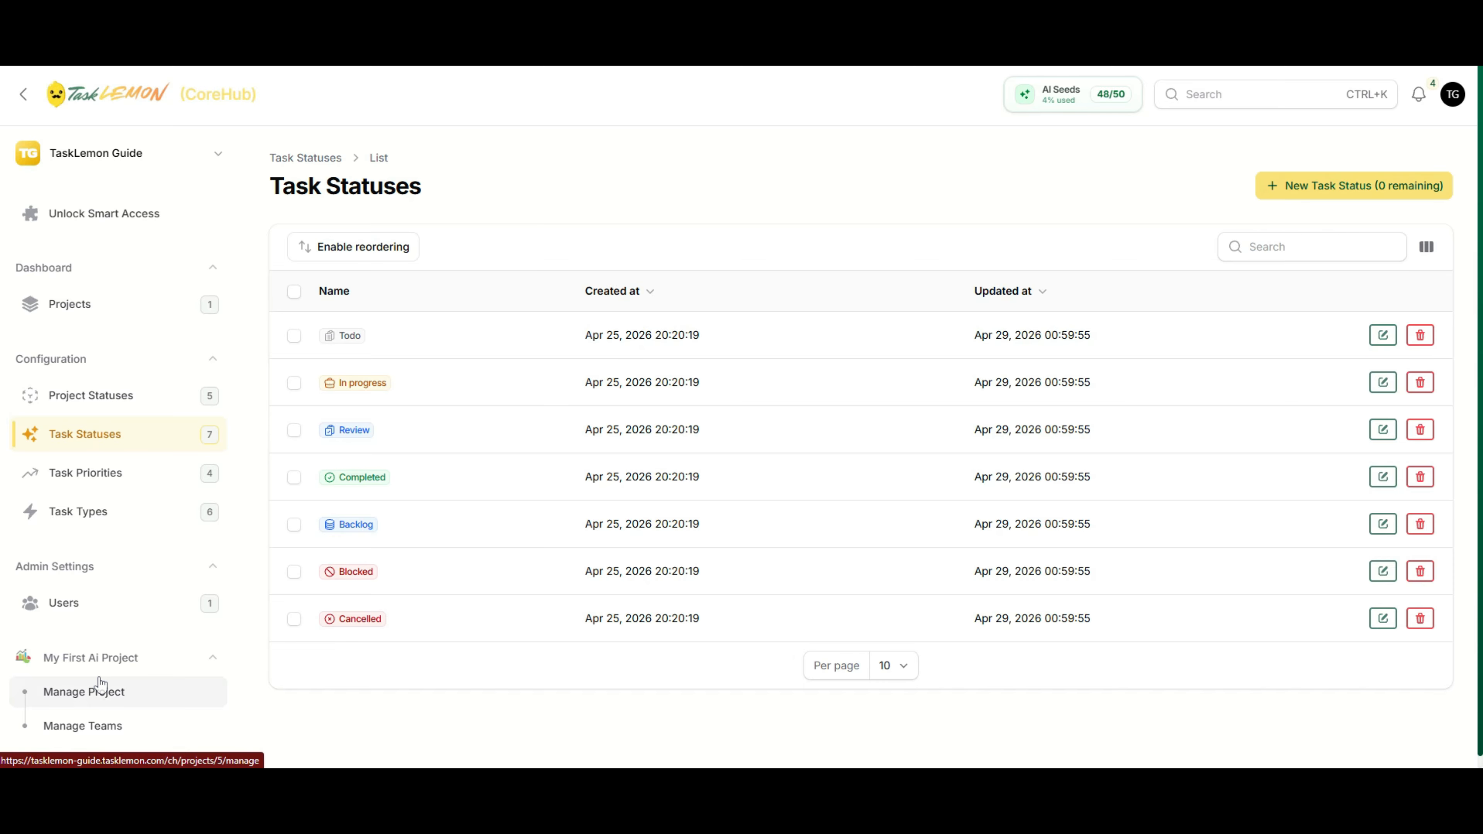
pyautogui.click(213, 365)
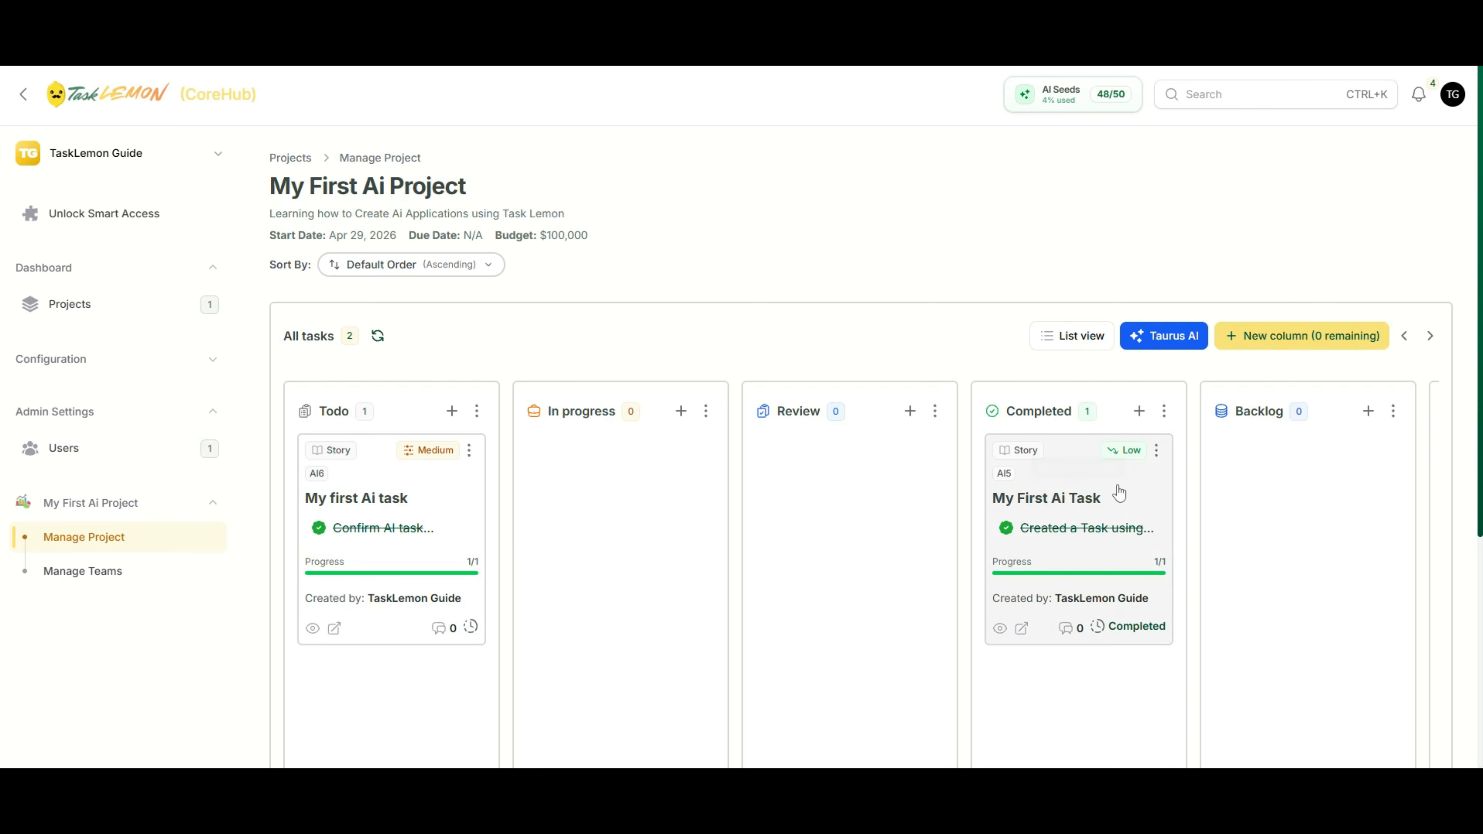
# Open the AI-created My first Ai task for full-page editing, set its status to Completed and try to save the changes
pyautogui.moveTo(377, 467)
pyautogui.mouseDown()
pyautogui.moveTo(379, 546)
pyautogui.moveTo(1070, 706)
pyautogui.moveTo(1040, 558)
pyautogui.moveTo(1053, 439)
pyautogui.moveTo(1017, 465)
pyautogui.moveTo(346, 449)
pyautogui.moveTo(352, 461)
pyautogui.mouseUp()
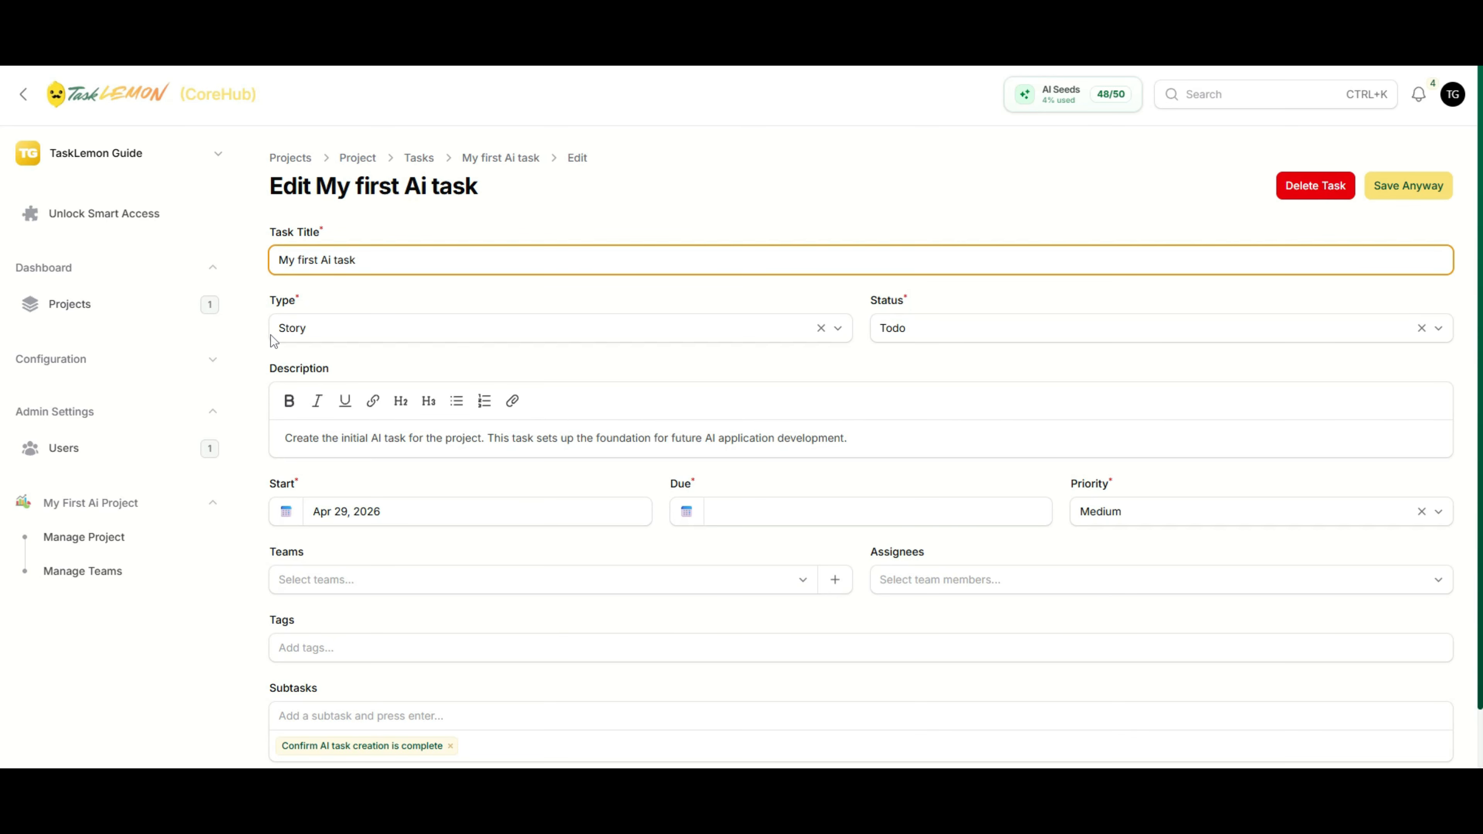
pyautogui.scroll(-1, 649, 592)
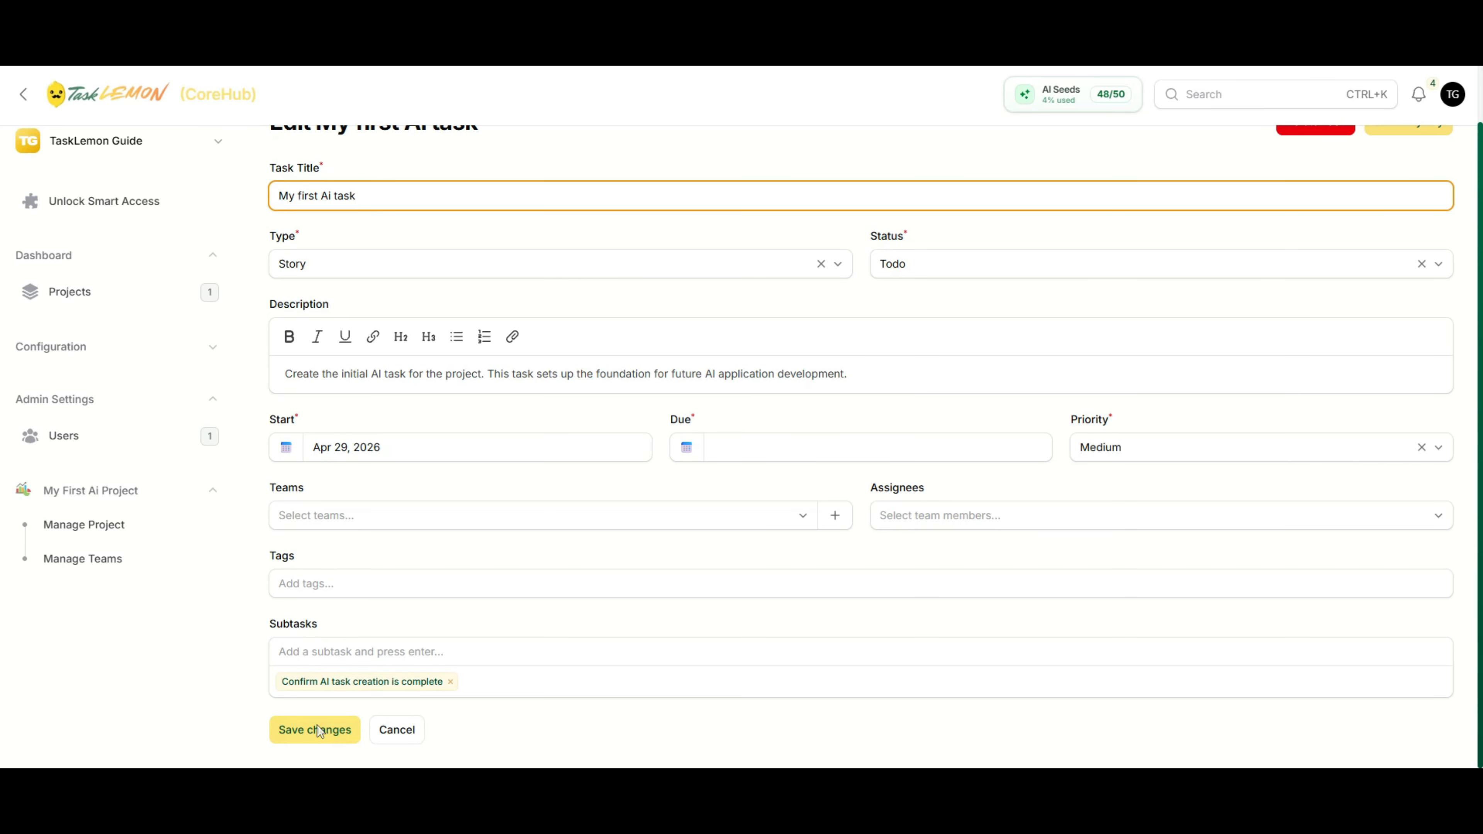
pyautogui.click(1439, 265)
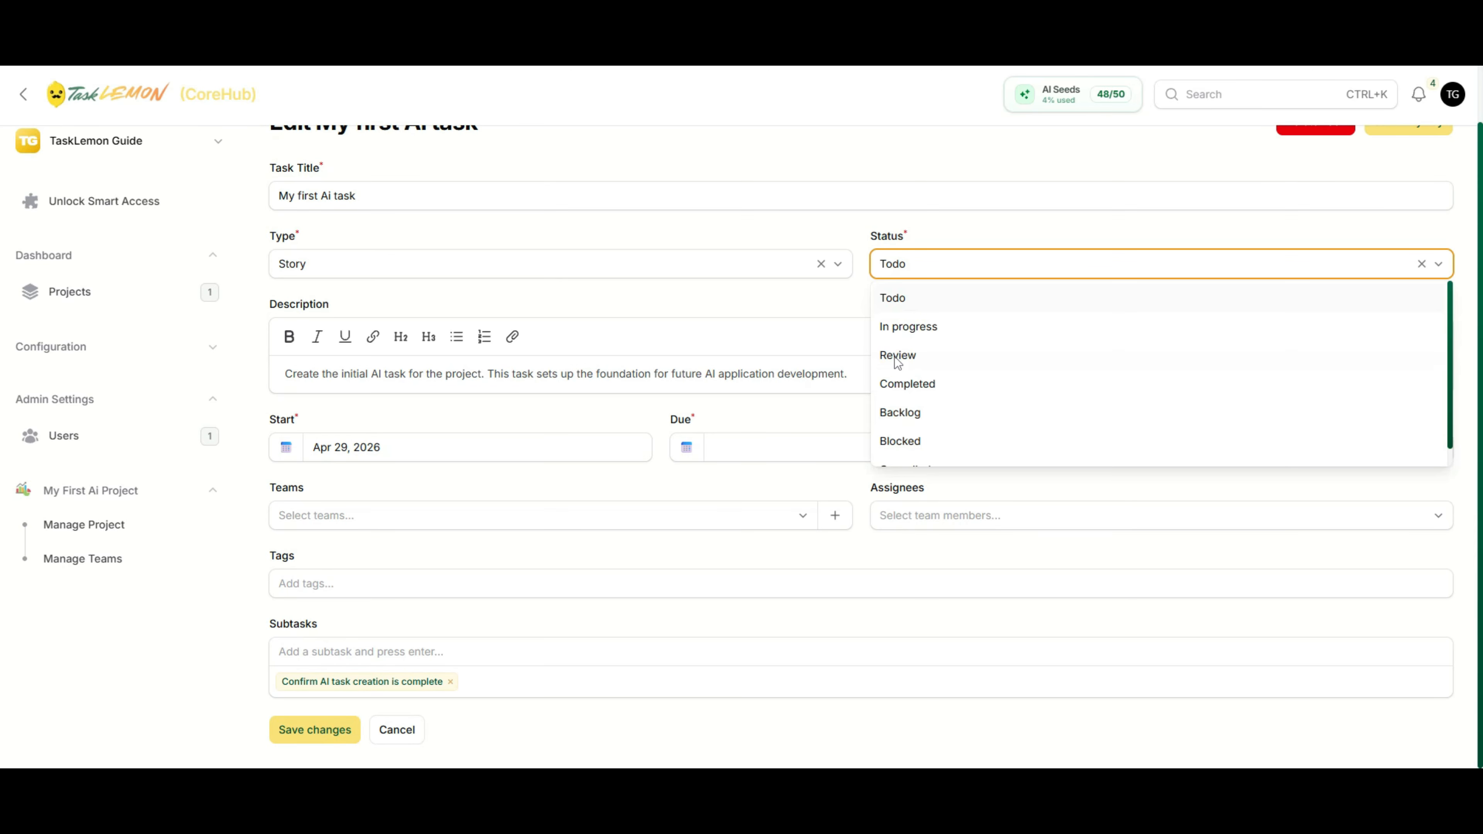
pyautogui.scroll(-1, 917, 450)
pyautogui.click(921, 368)
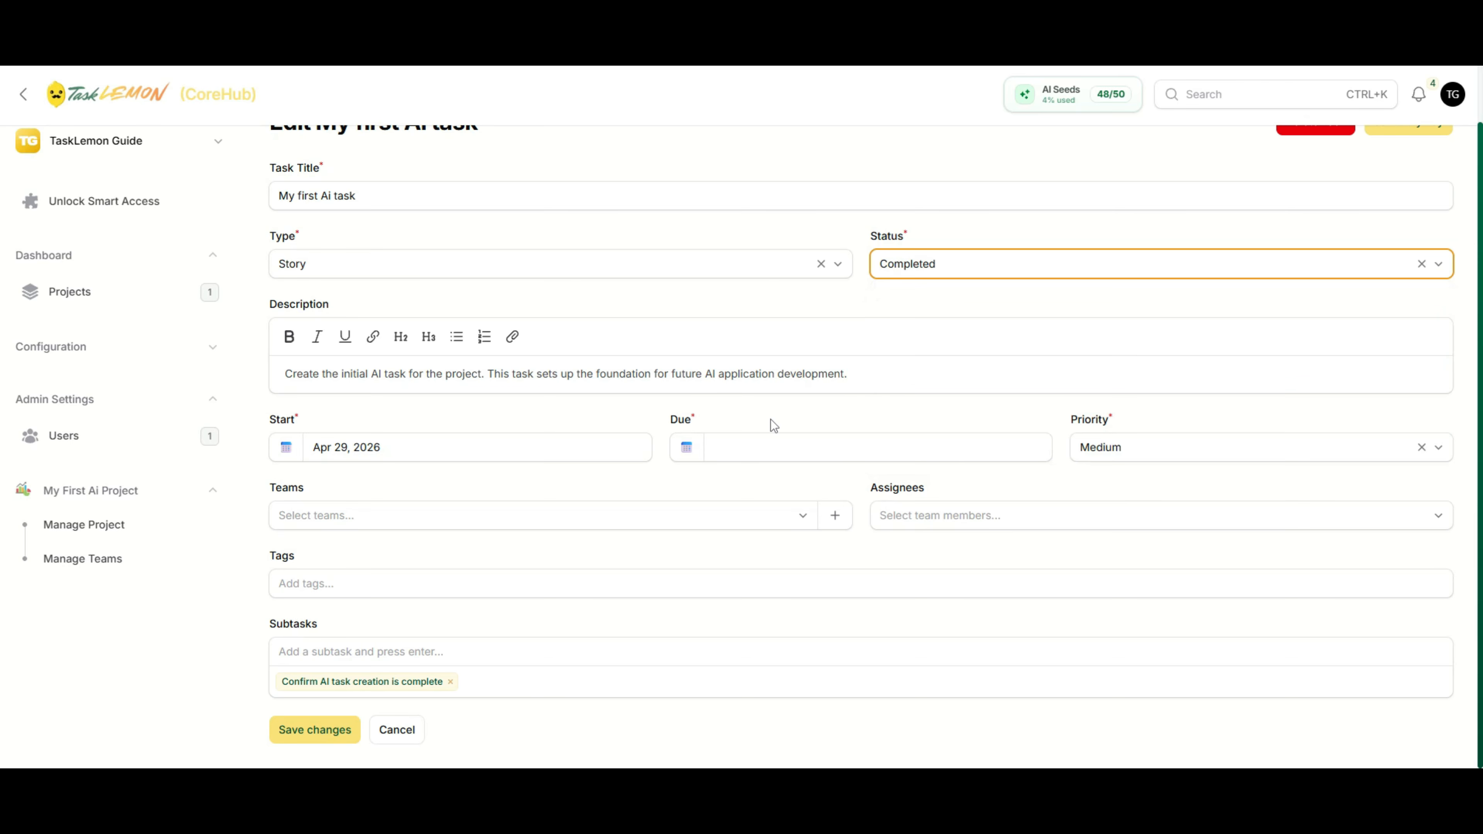
pyautogui.click(318, 733)
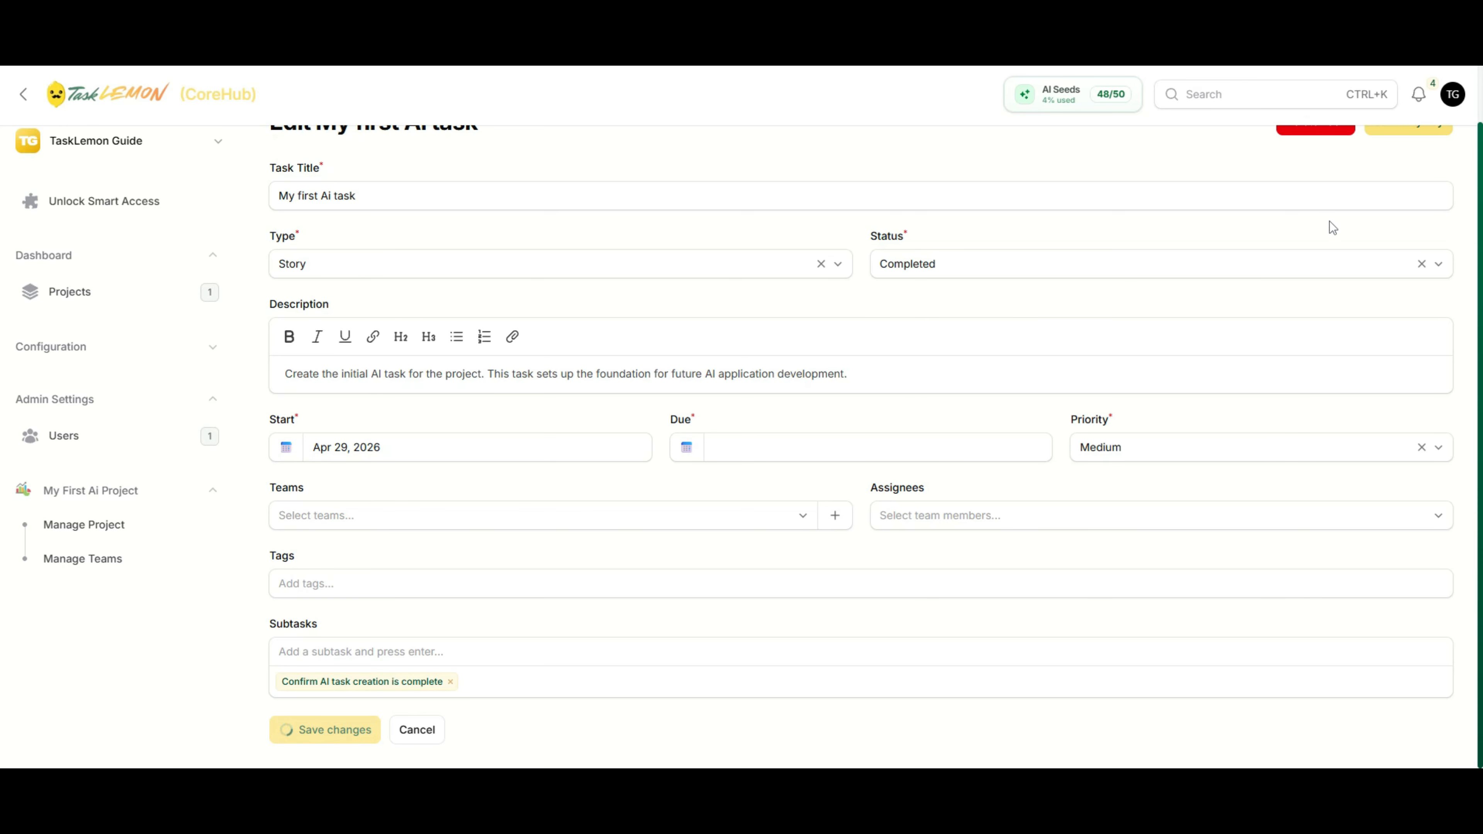
pyautogui.scroll(-2, 1250, 258)
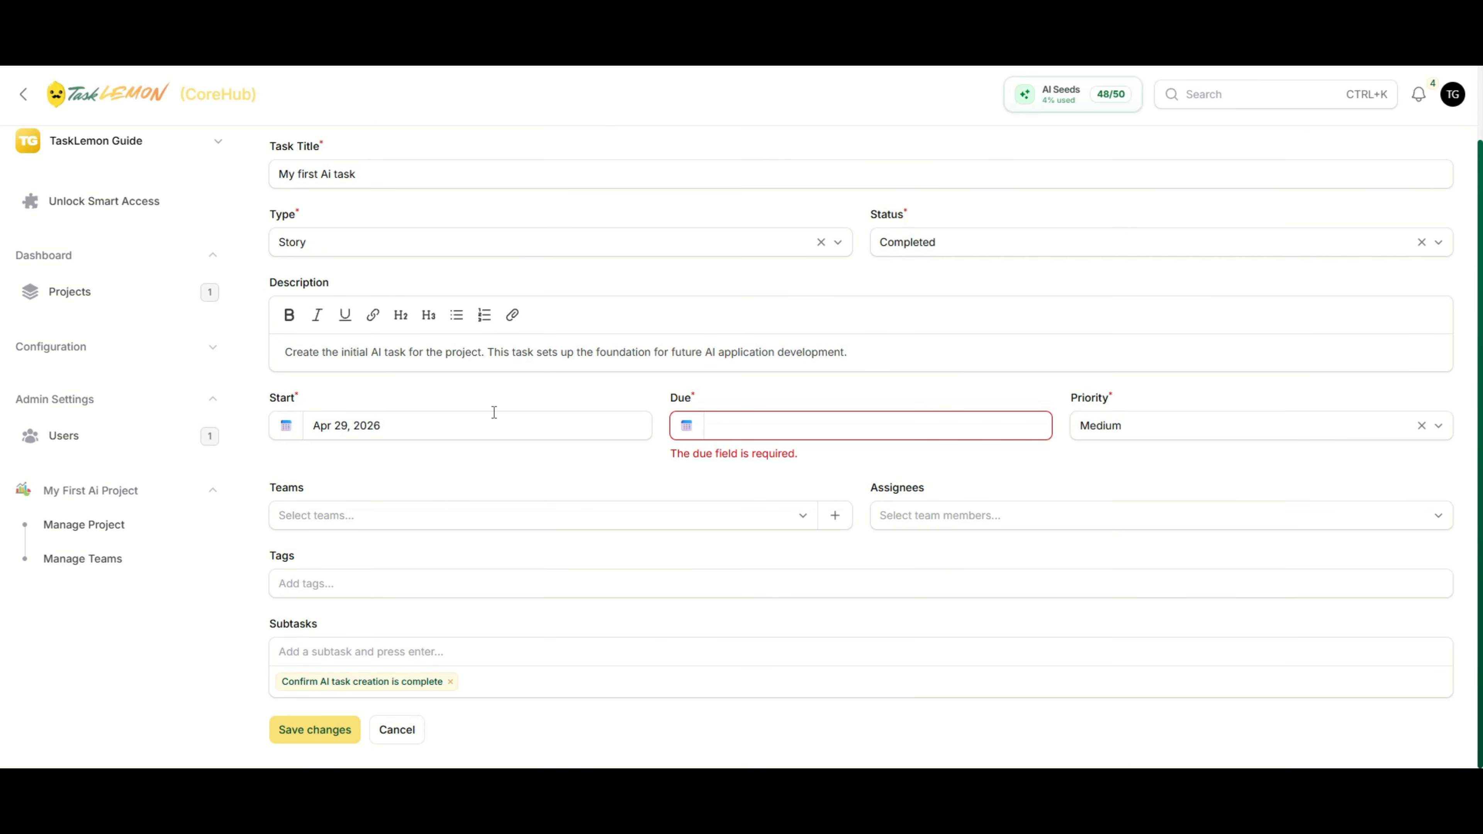
pyautogui.scroll(2, 494, 413)
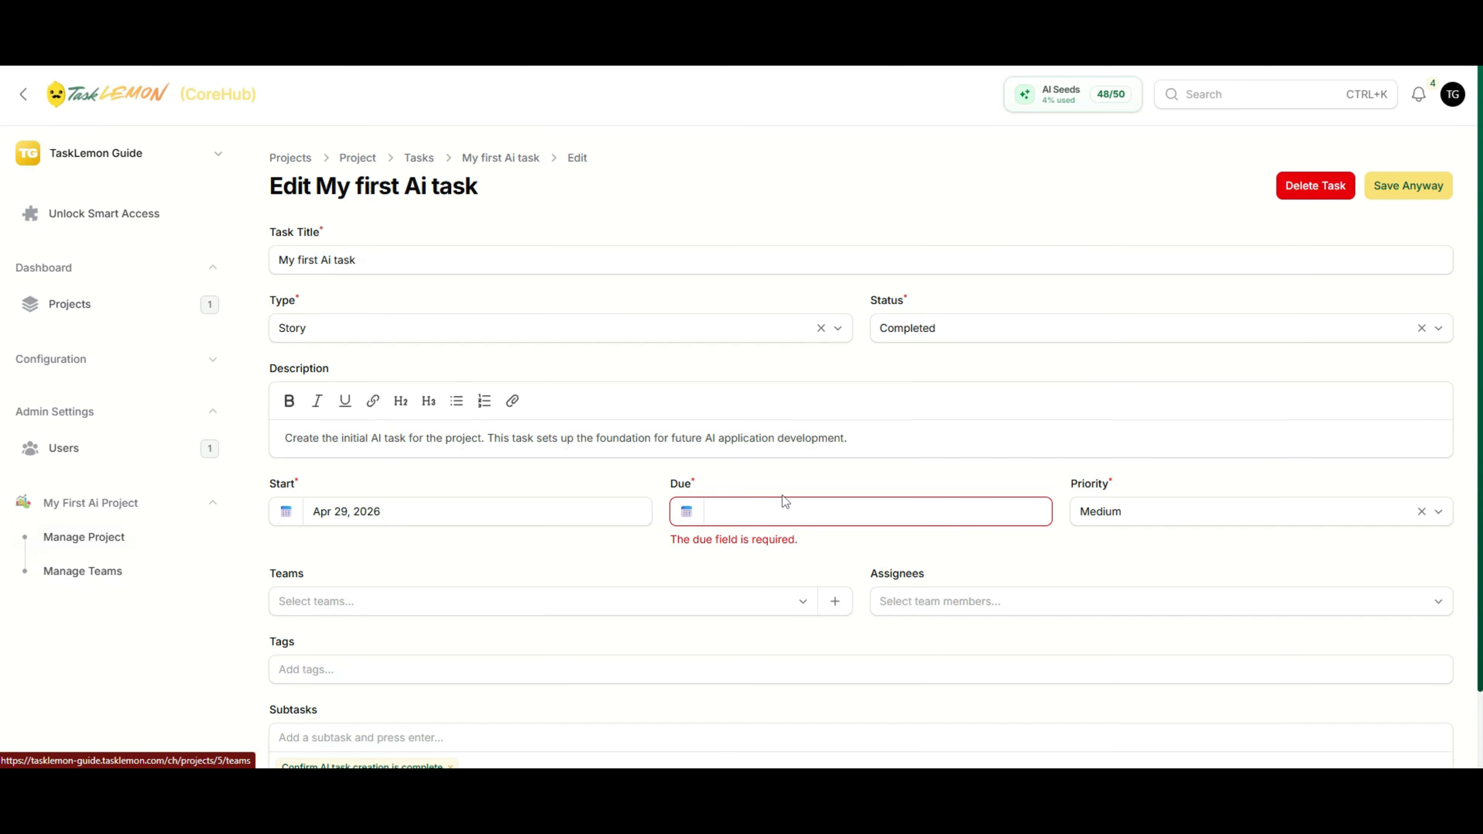
# Leave the task edit page without saving, return to the My First Ai Project board and refresh its tasks
pyautogui.hotkey('alt', 'Left')
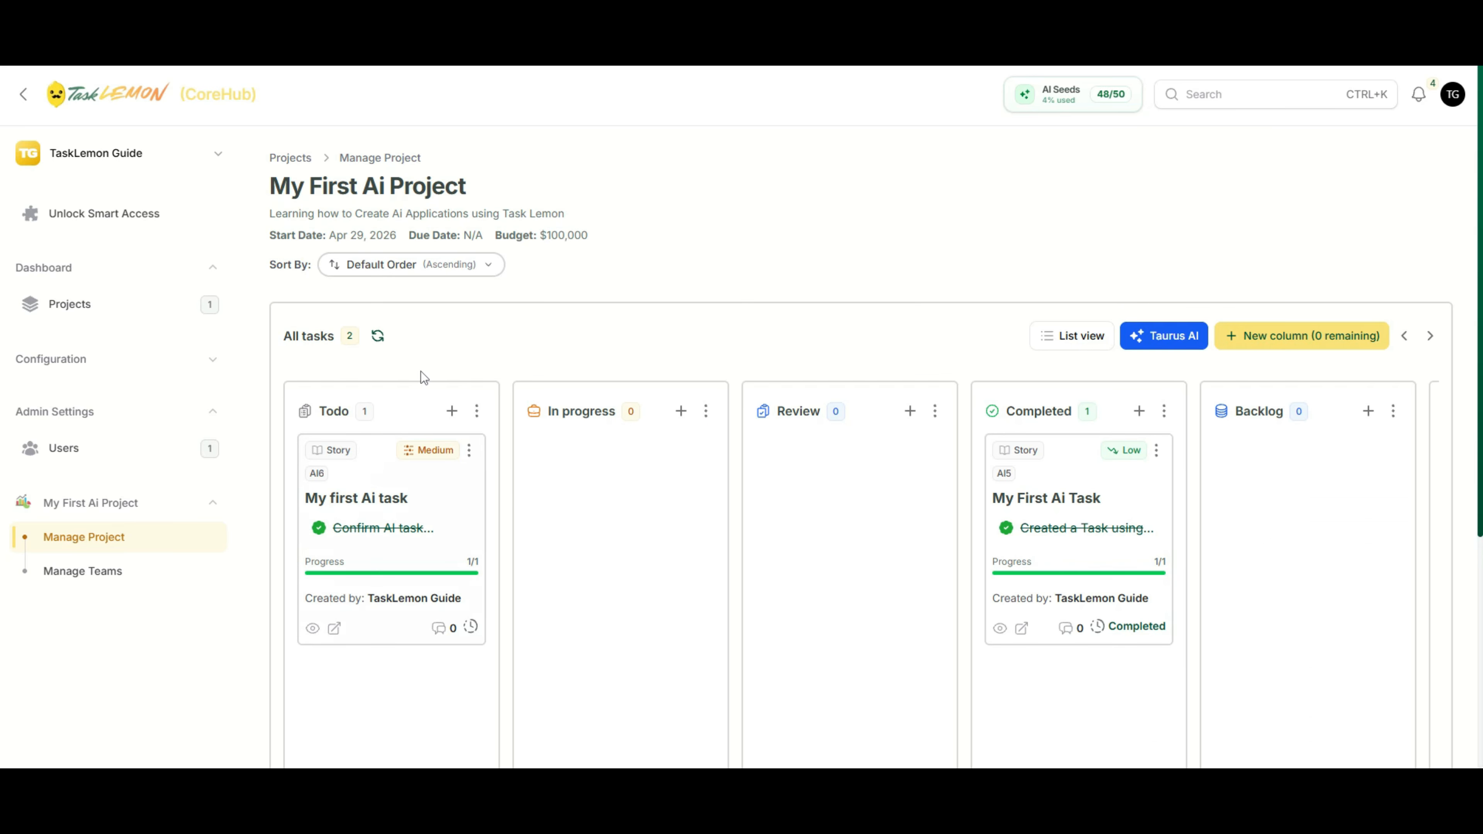
pyautogui.click(376, 336)
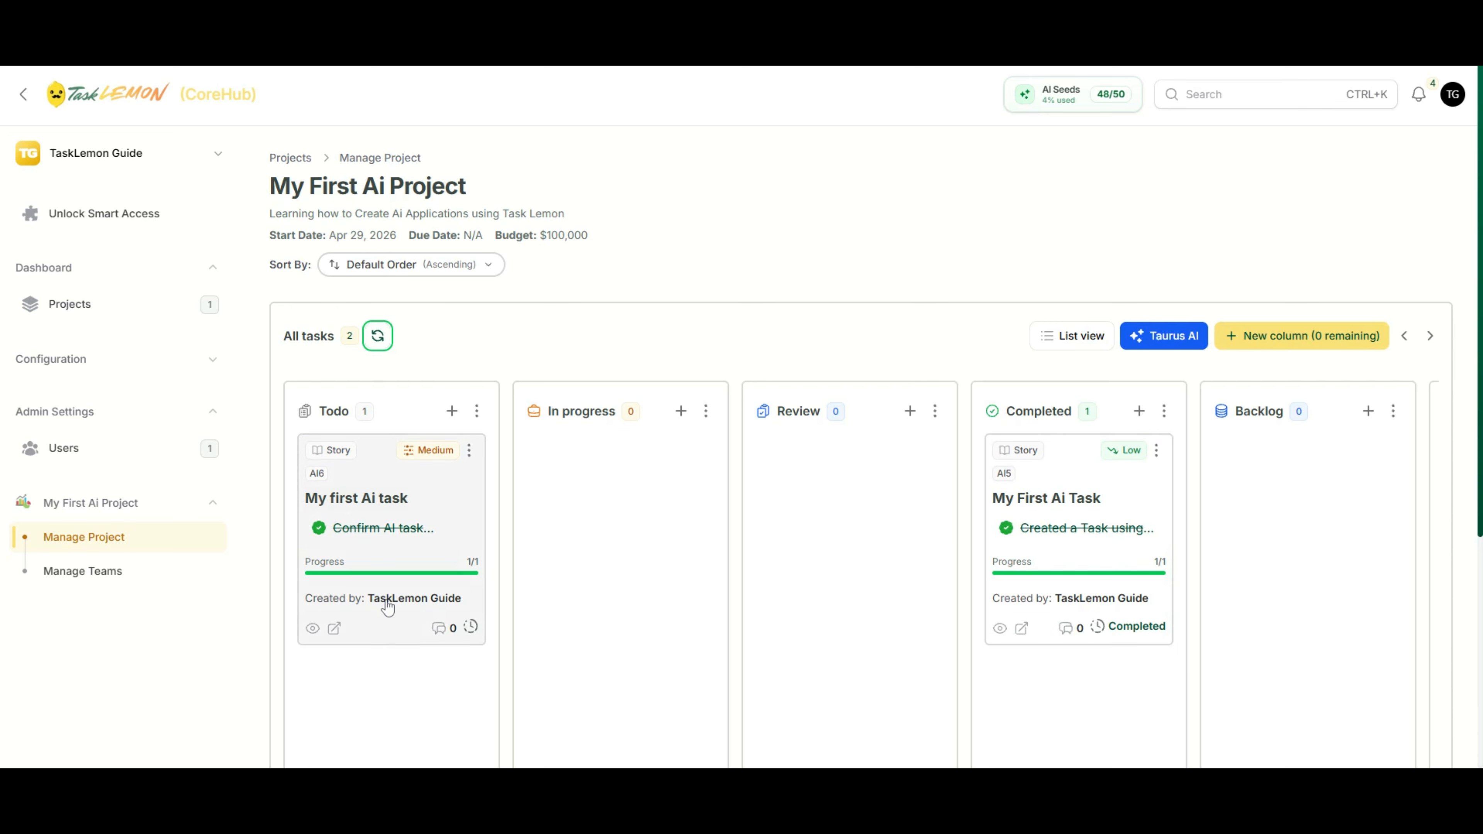
pyautogui.click(377, 339)
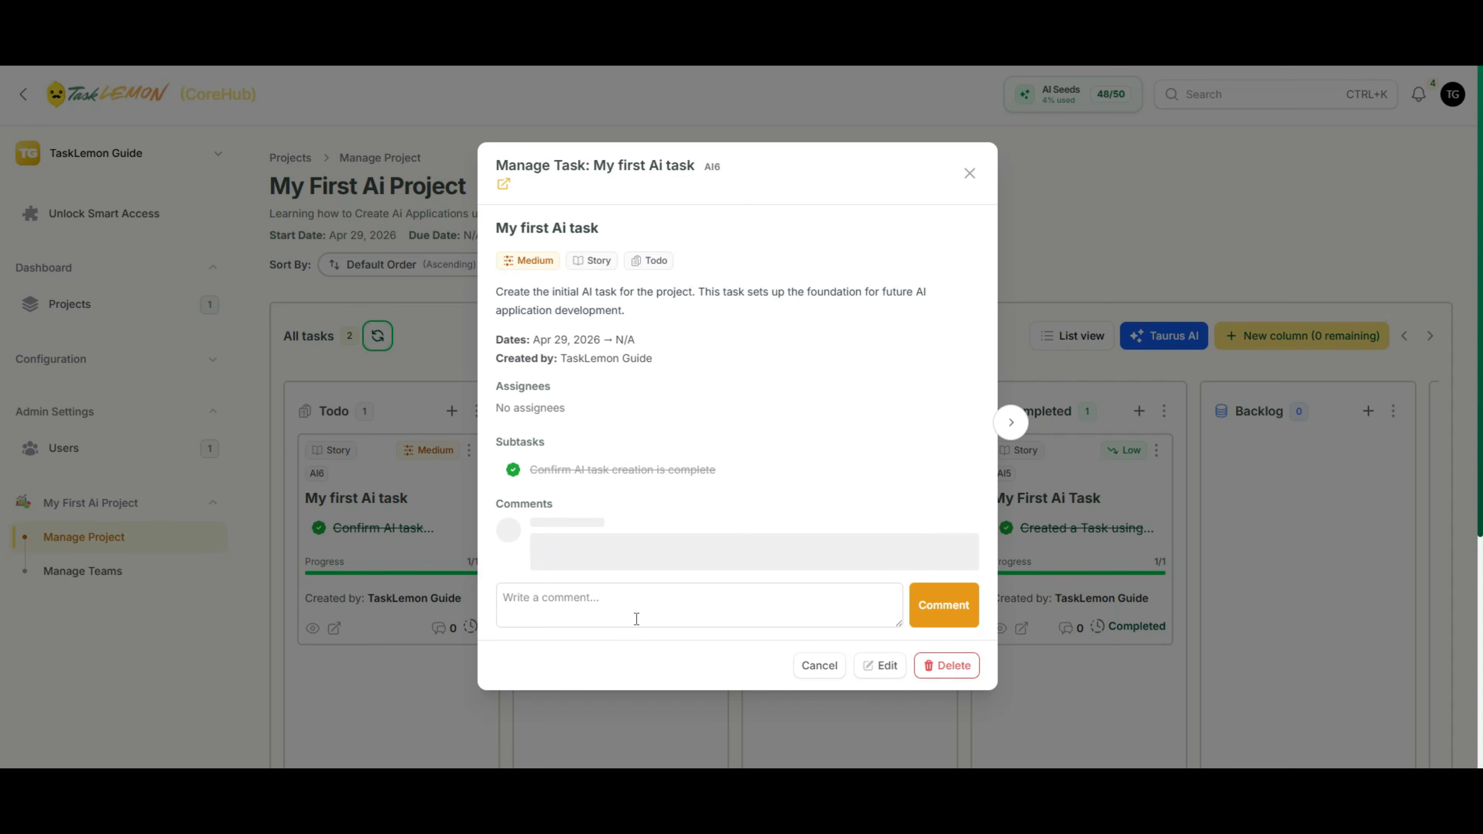
# Post the comment "Wohoo! I have completed my Second Task which is my First Ai task!" on the AI-created My first Ai task
pyautogui.click(636, 619)
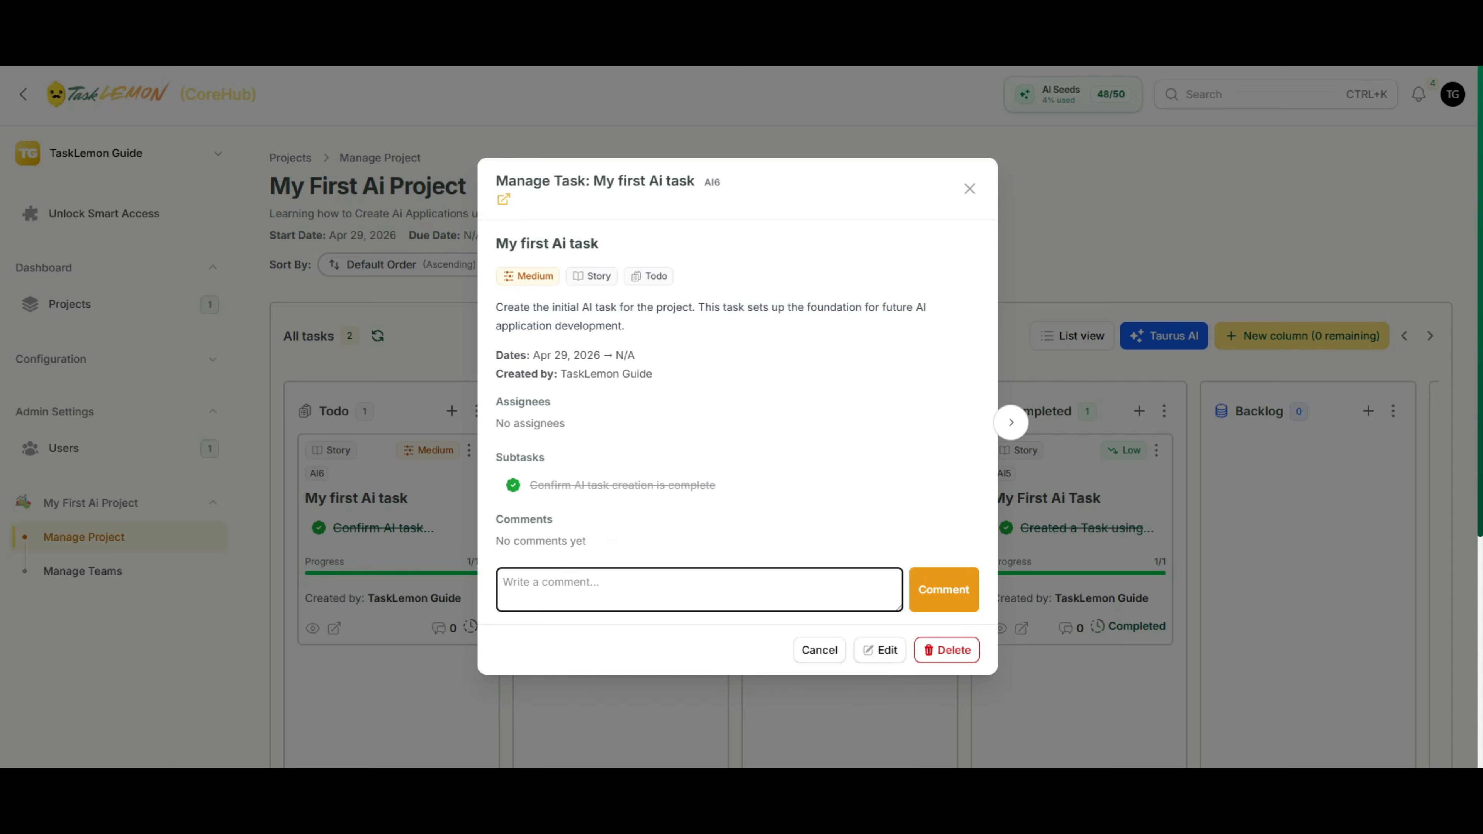
pyautogui.write('Wohoo! I hav;e')
pyautogui.write('cond ')
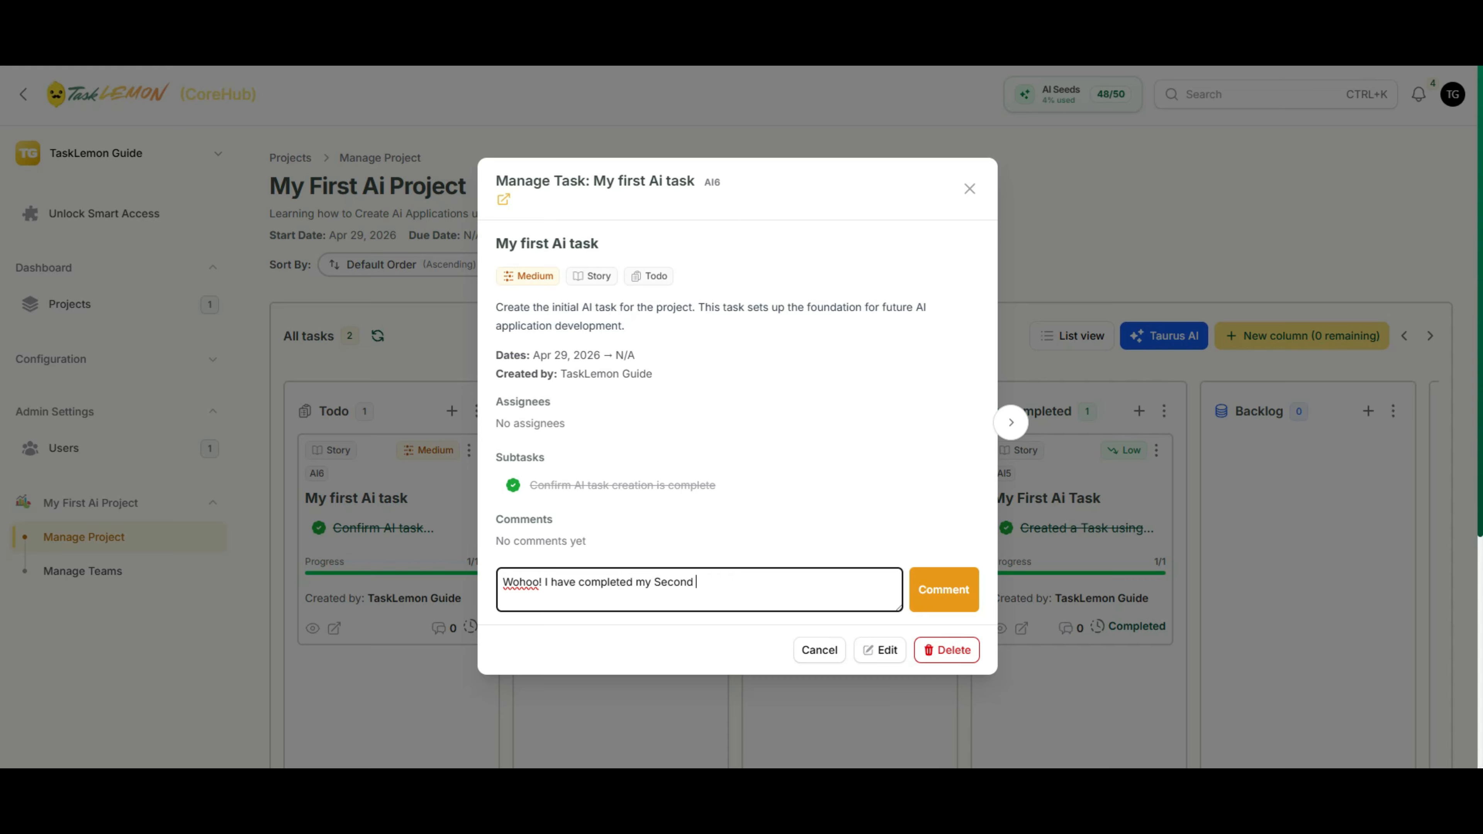
pyautogui.write('Task which is my First Ai task!')
pyautogui.click(945, 602)
# Reopen the full edit page of My first Ai task and try again to save it with the status Completed
pyautogui.click(393, 685)
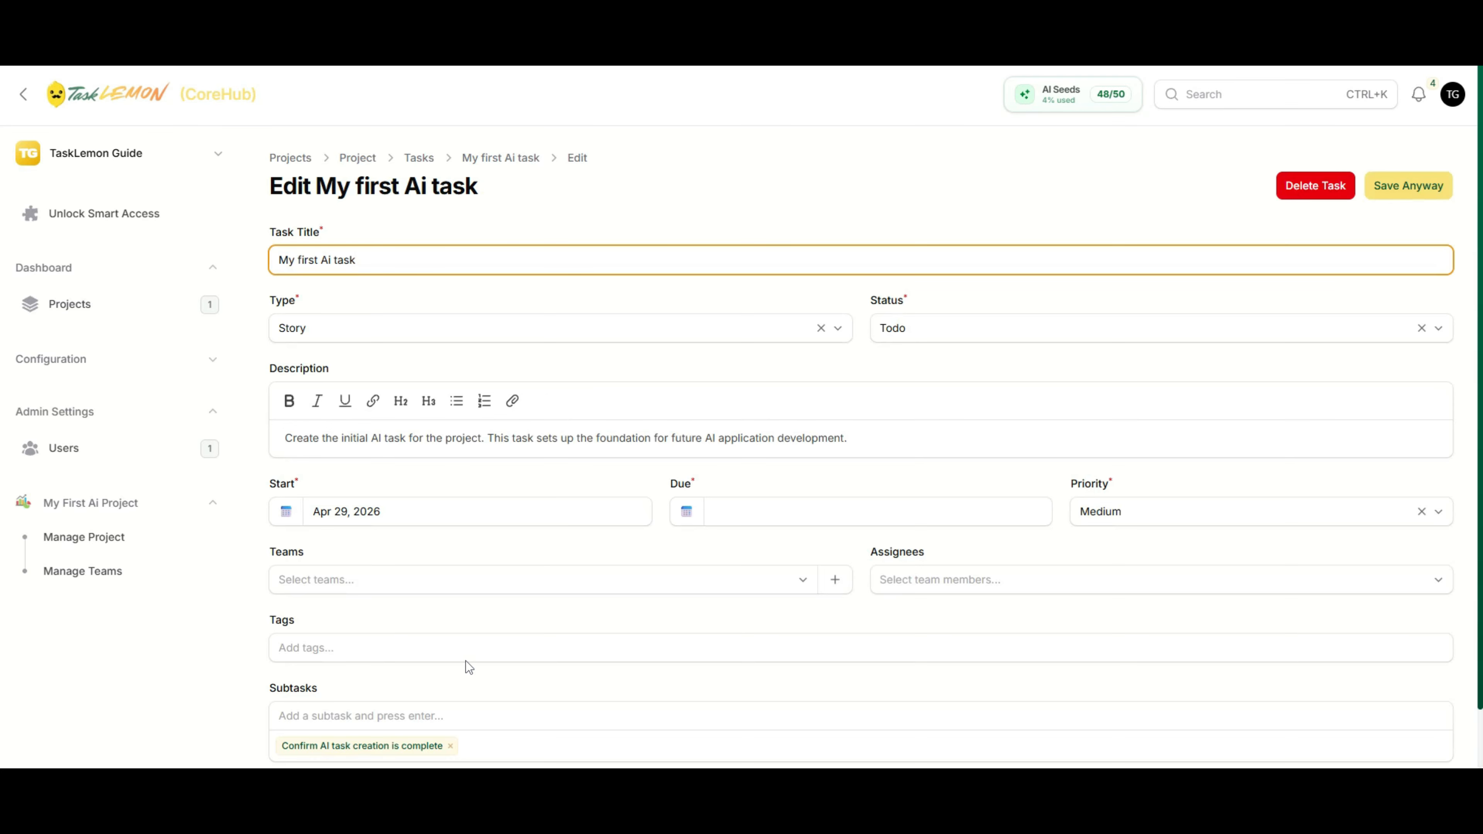
pyautogui.scroll(-1, 466, 661)
pyautogui.click(1156, 264)
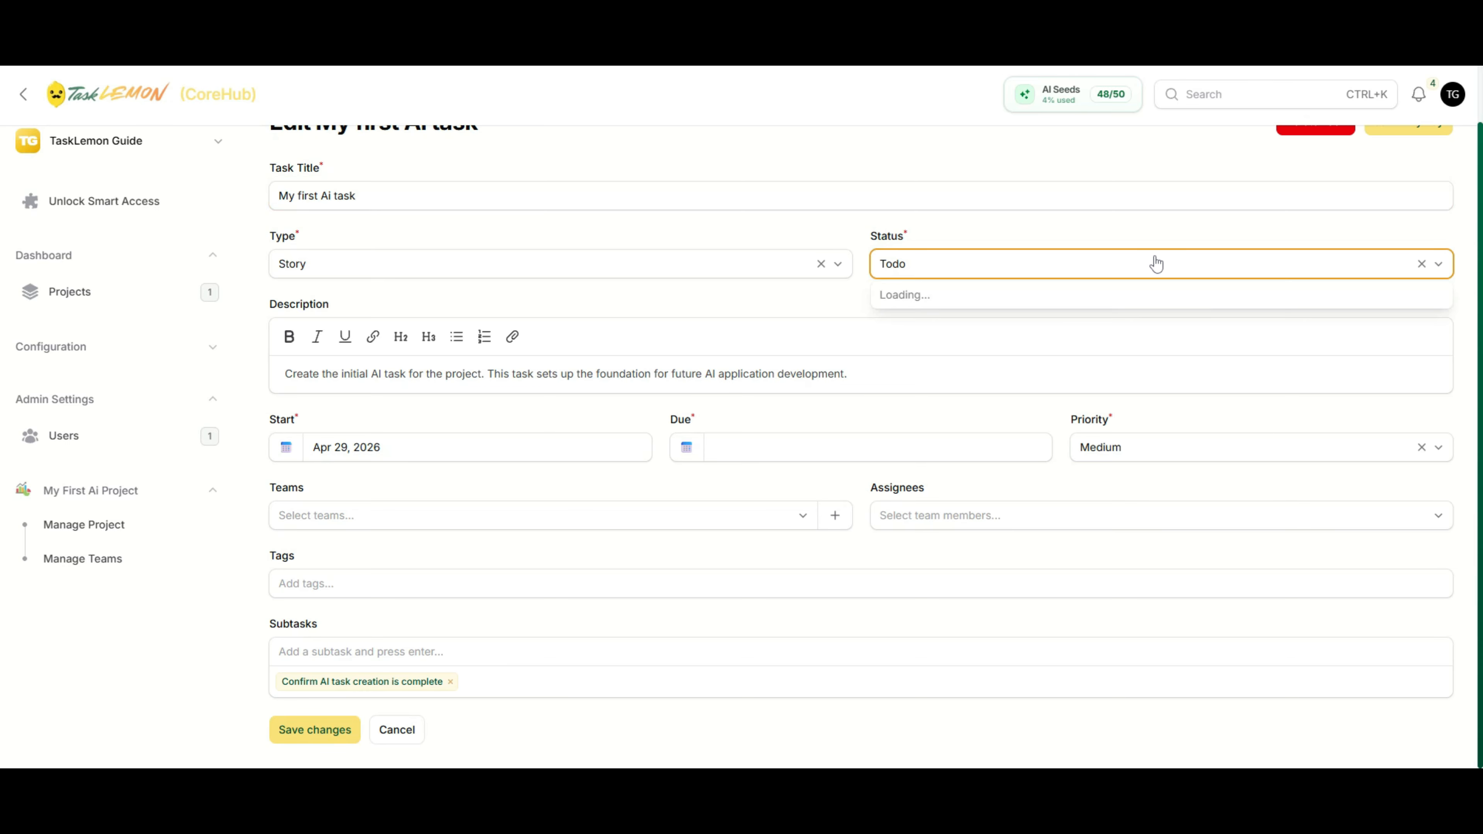
pyautogui.scroll(-1, 1004, 444)
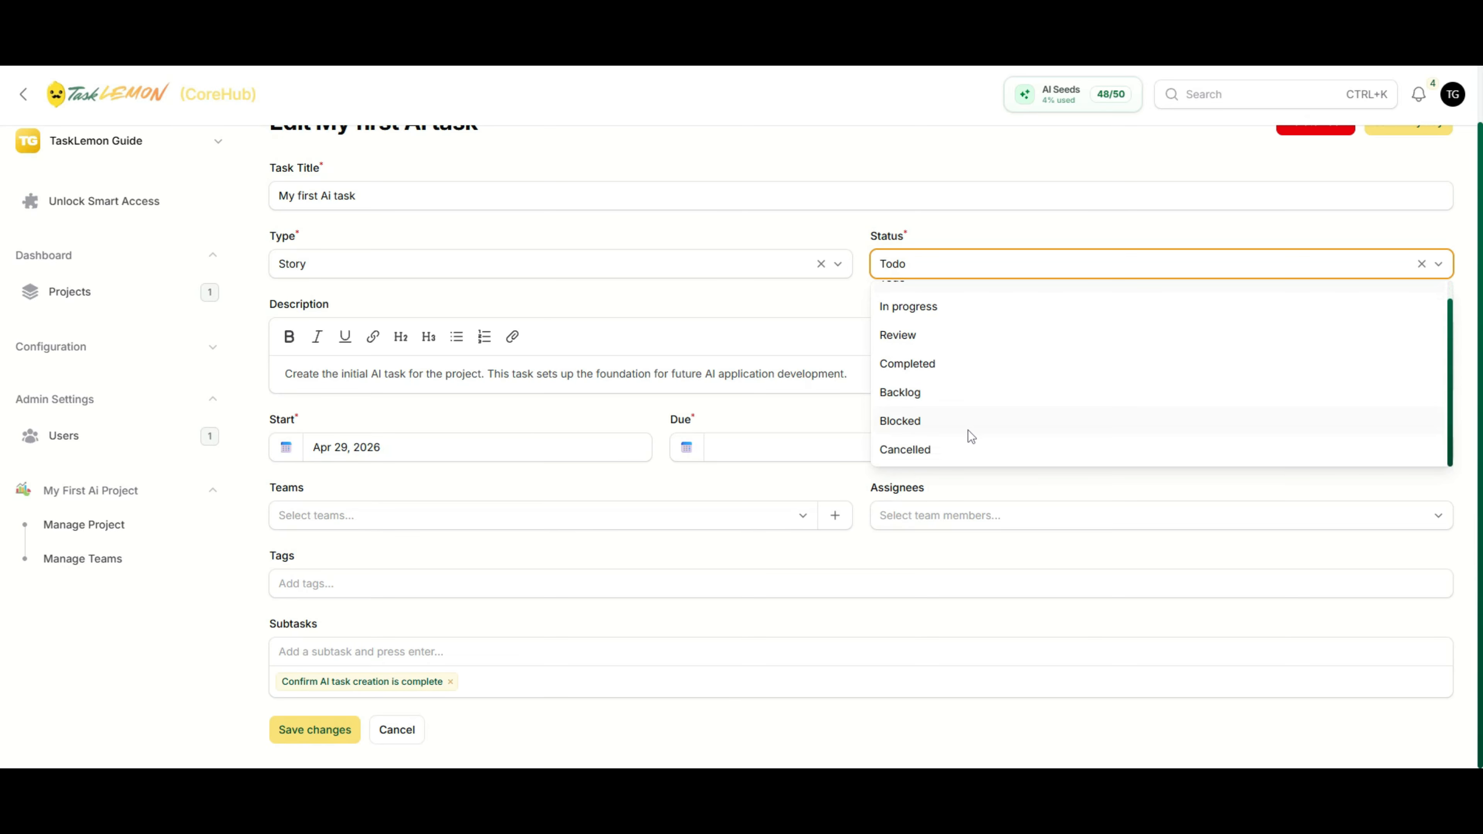
pyautogui.click(967, 366)
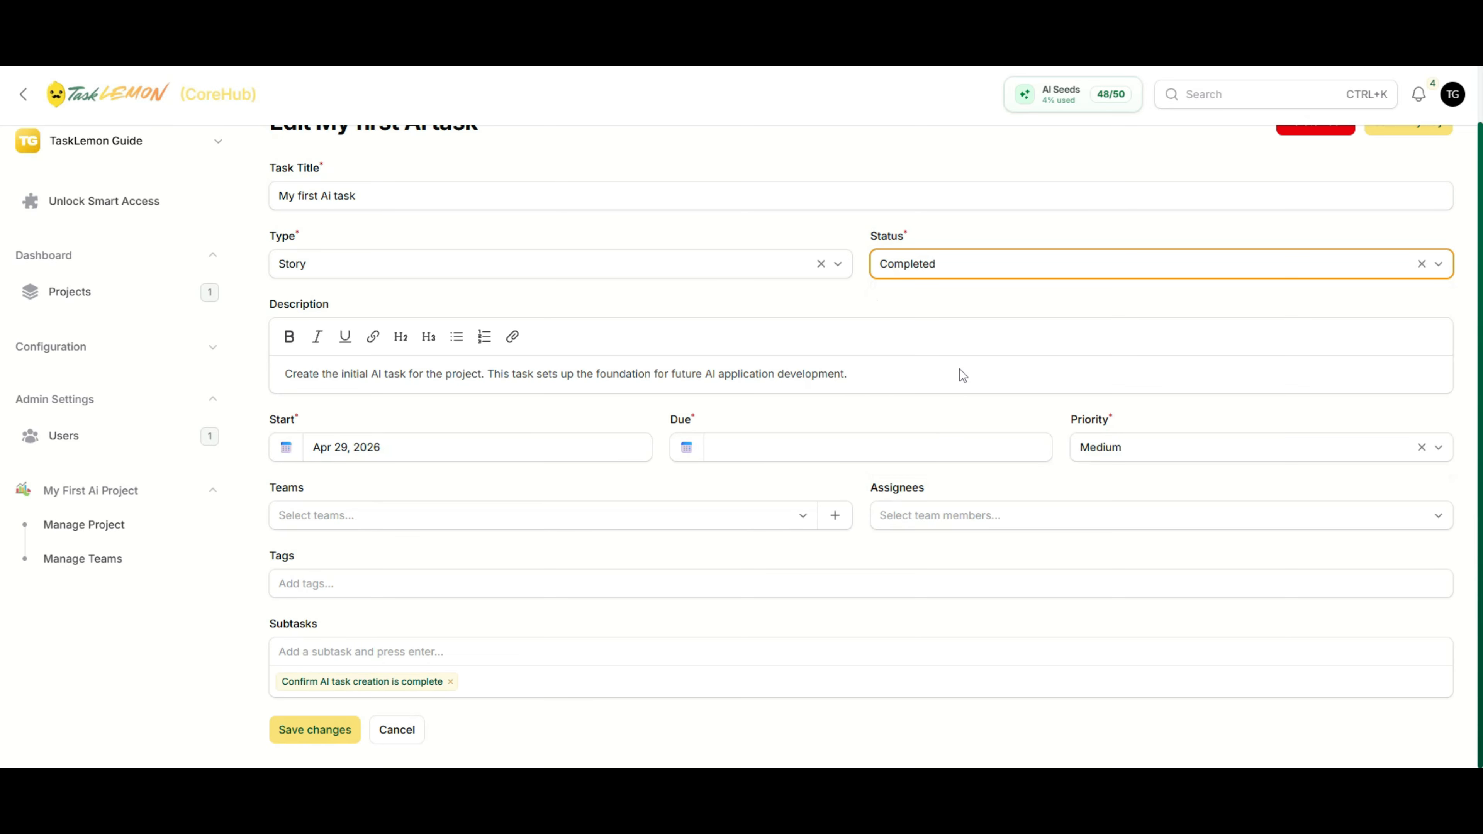
pyautogui.click(325, 743)
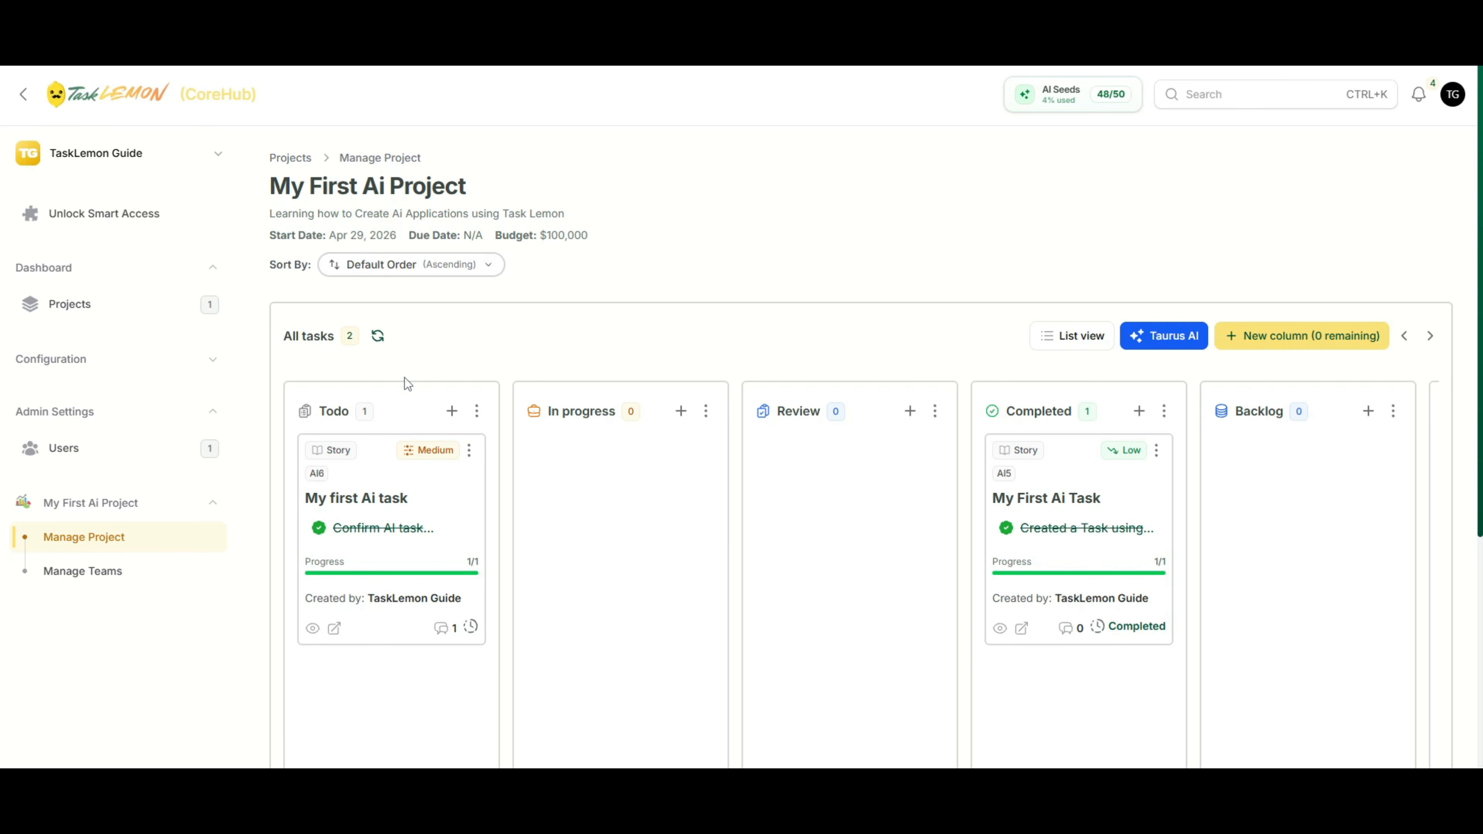
# Refresh the board, move the My first Ai task card from Todo to Completed and dismiss the milestone message
pyautogui.click(378, 335)
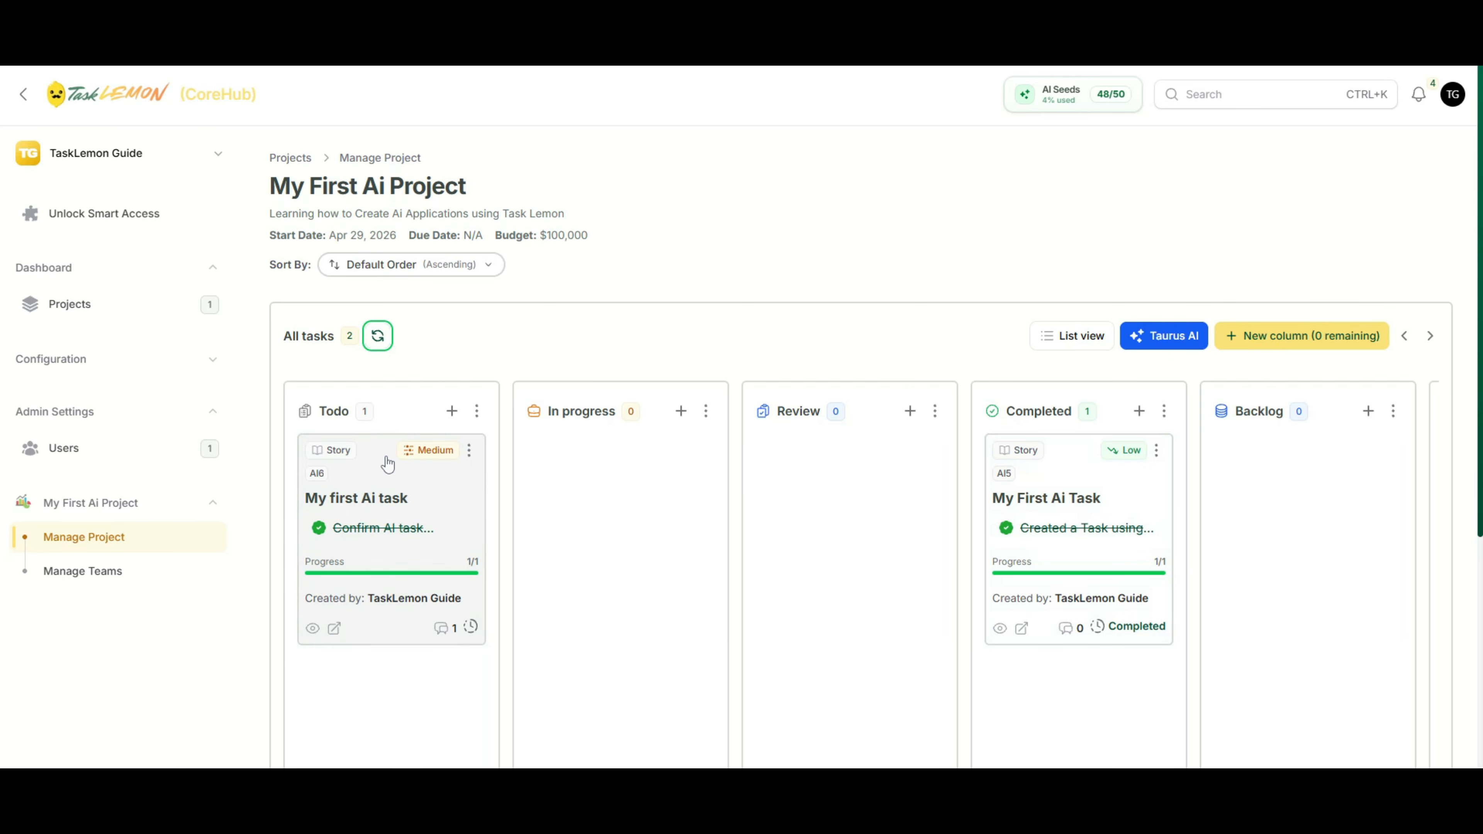
pyautogui.moveTo(387, 463); pyautogui.dragTo(1082, 470)
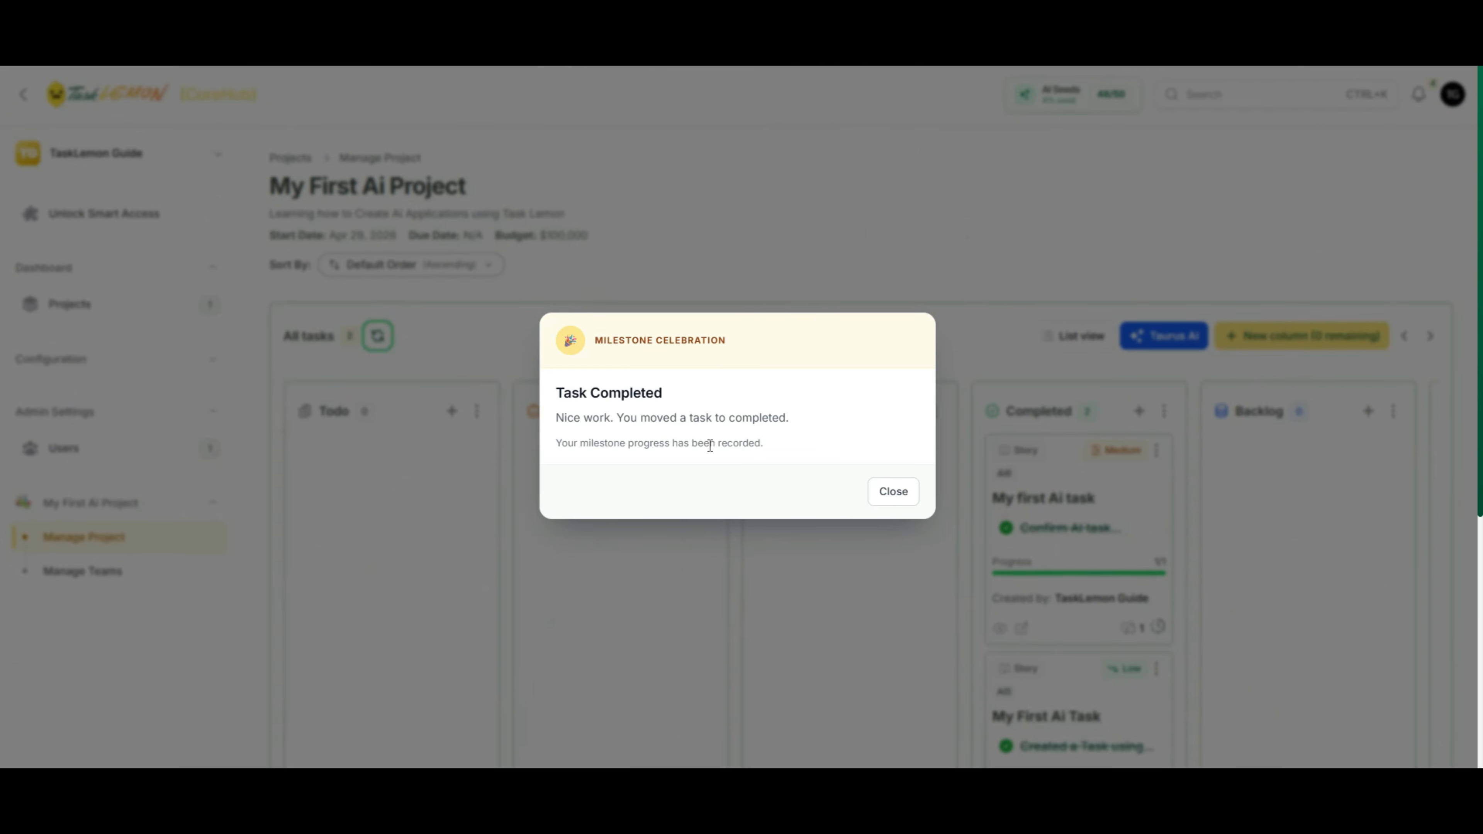
pyautogui.click(892, 489)
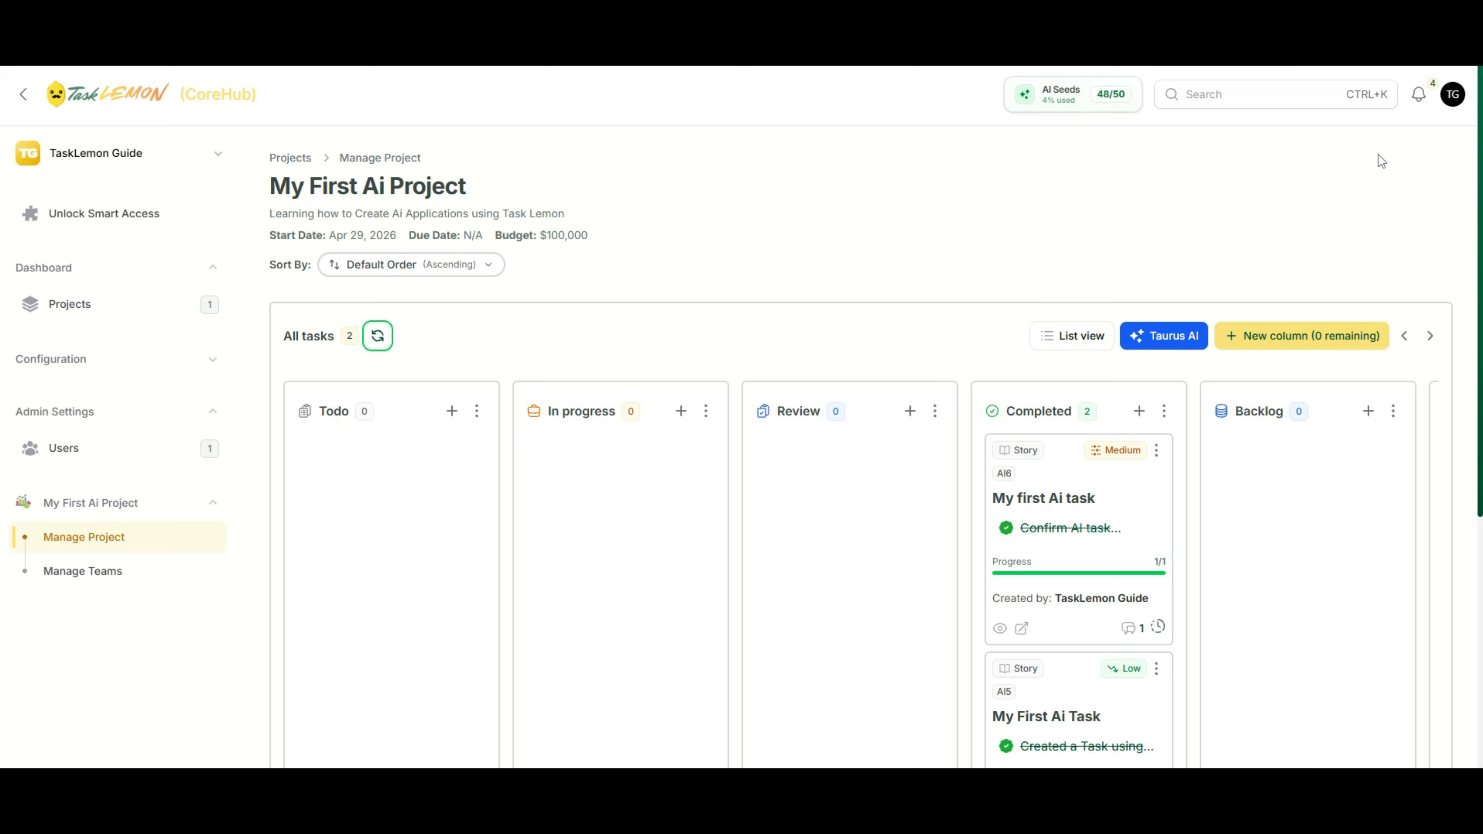
# Review the notifications, collapse the Alerts group to check comments and task updates, and close the notifications
pyautogui.click(1422, 99)
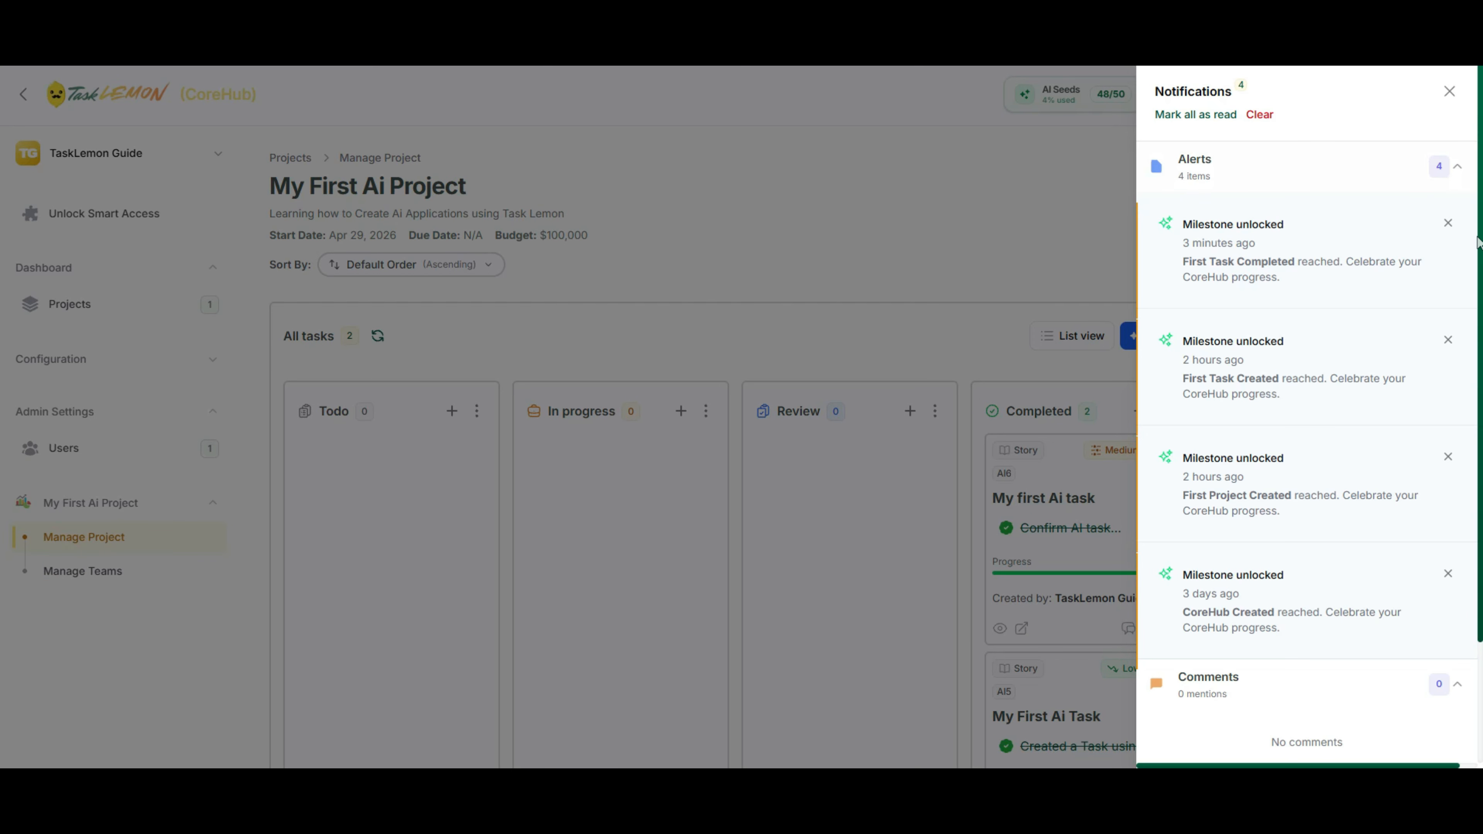
pyautogui.click(1457, 167)
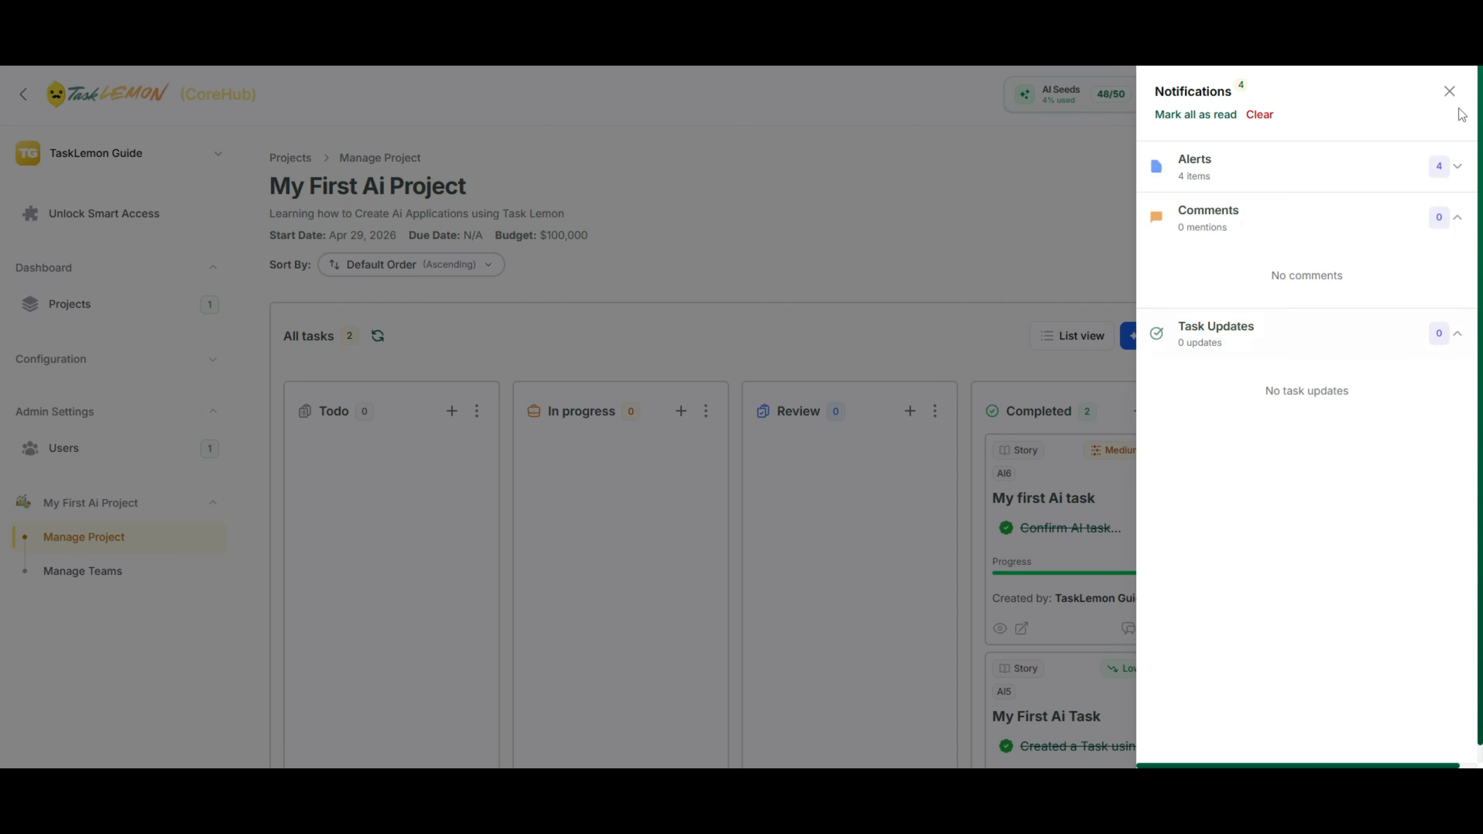
pyautogui.click(1451, 92)
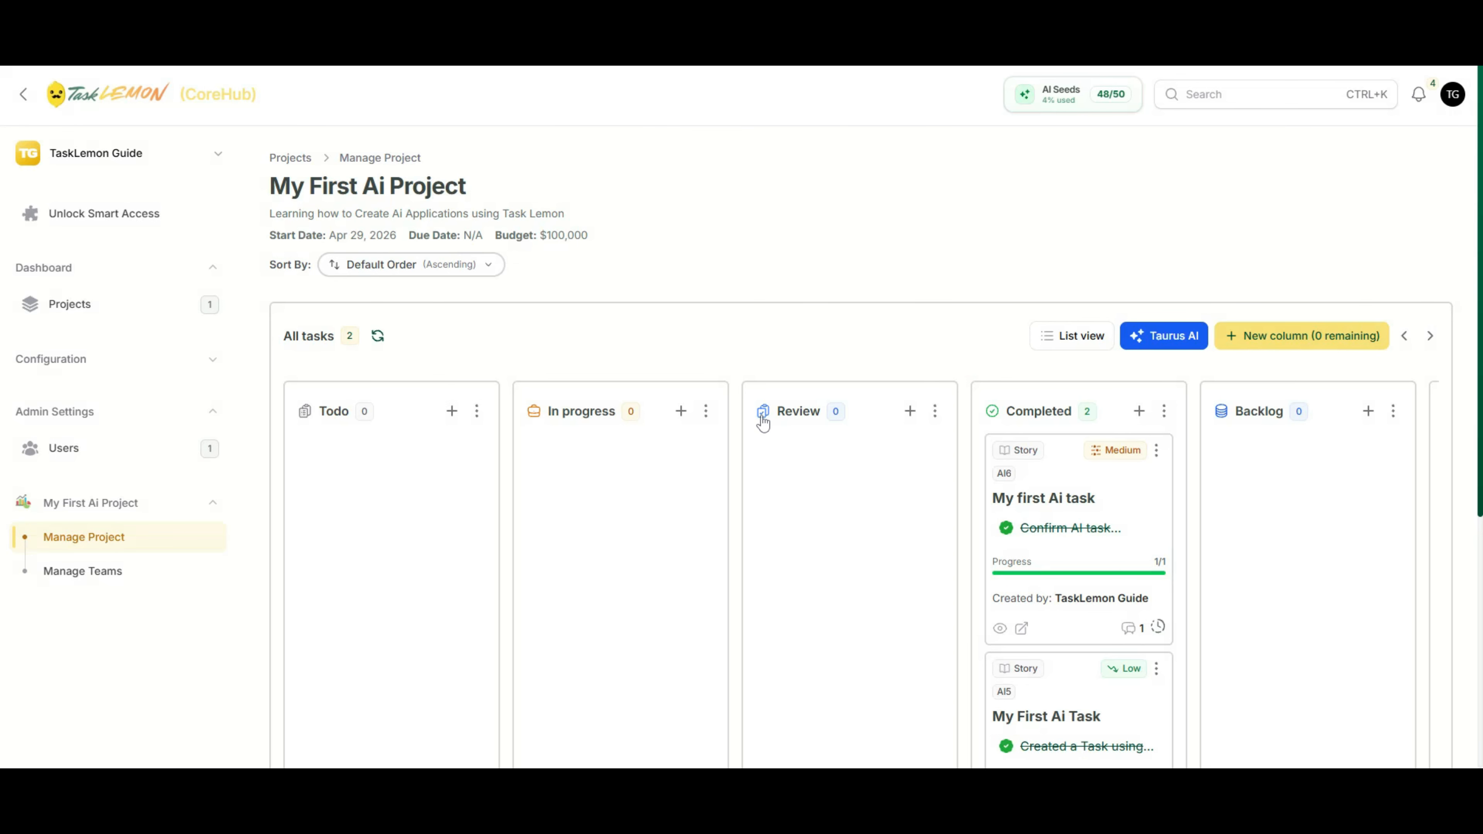
# Examine the AI seeds included in the subscription plans, and the AI seed balance, purchase options and purchase history
pyautogui.click(1093, 98)
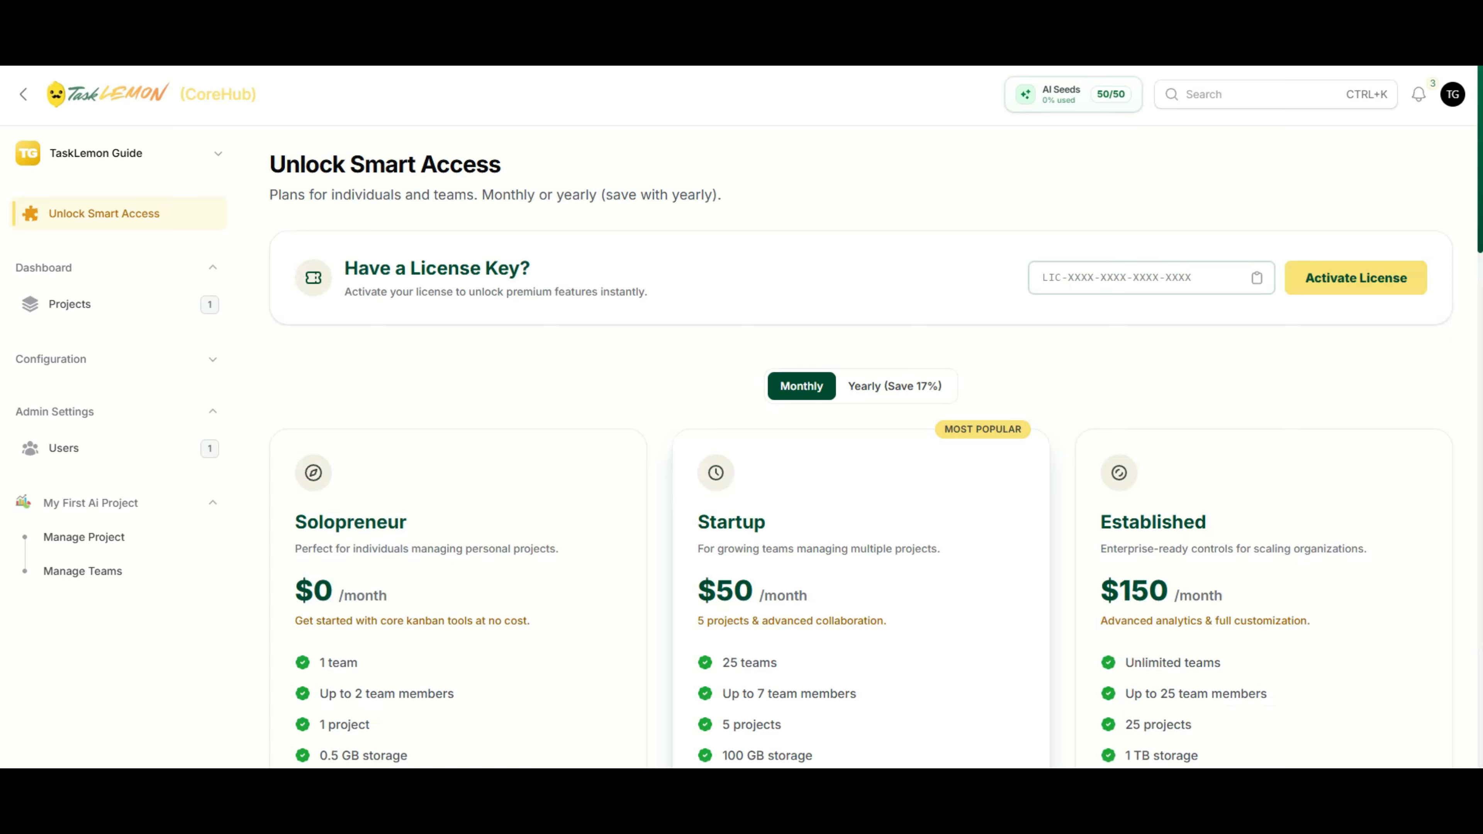
pyautogui.scroll(-6, 664, 579)
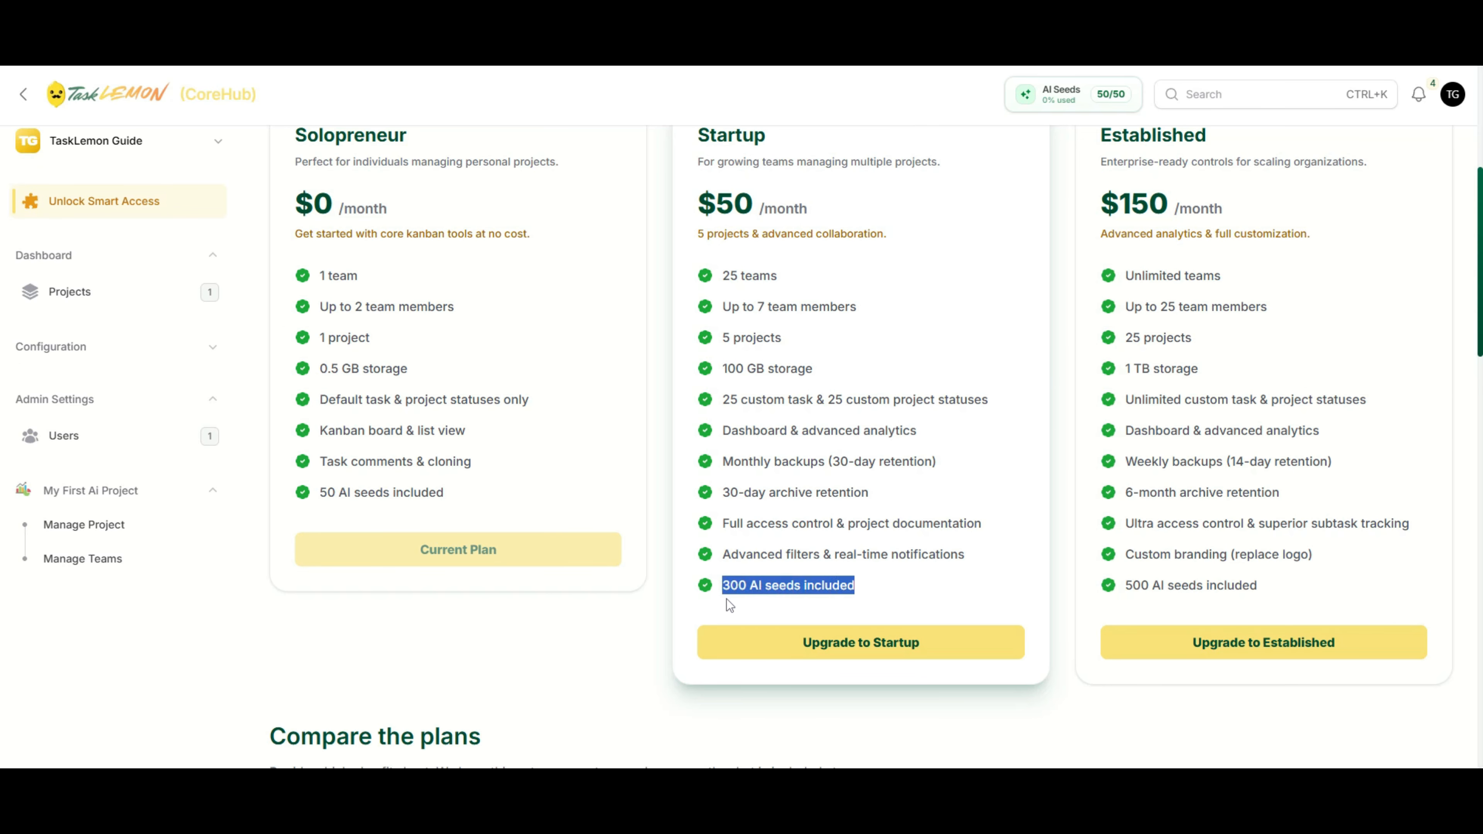
pyautogui.click(635, 659)
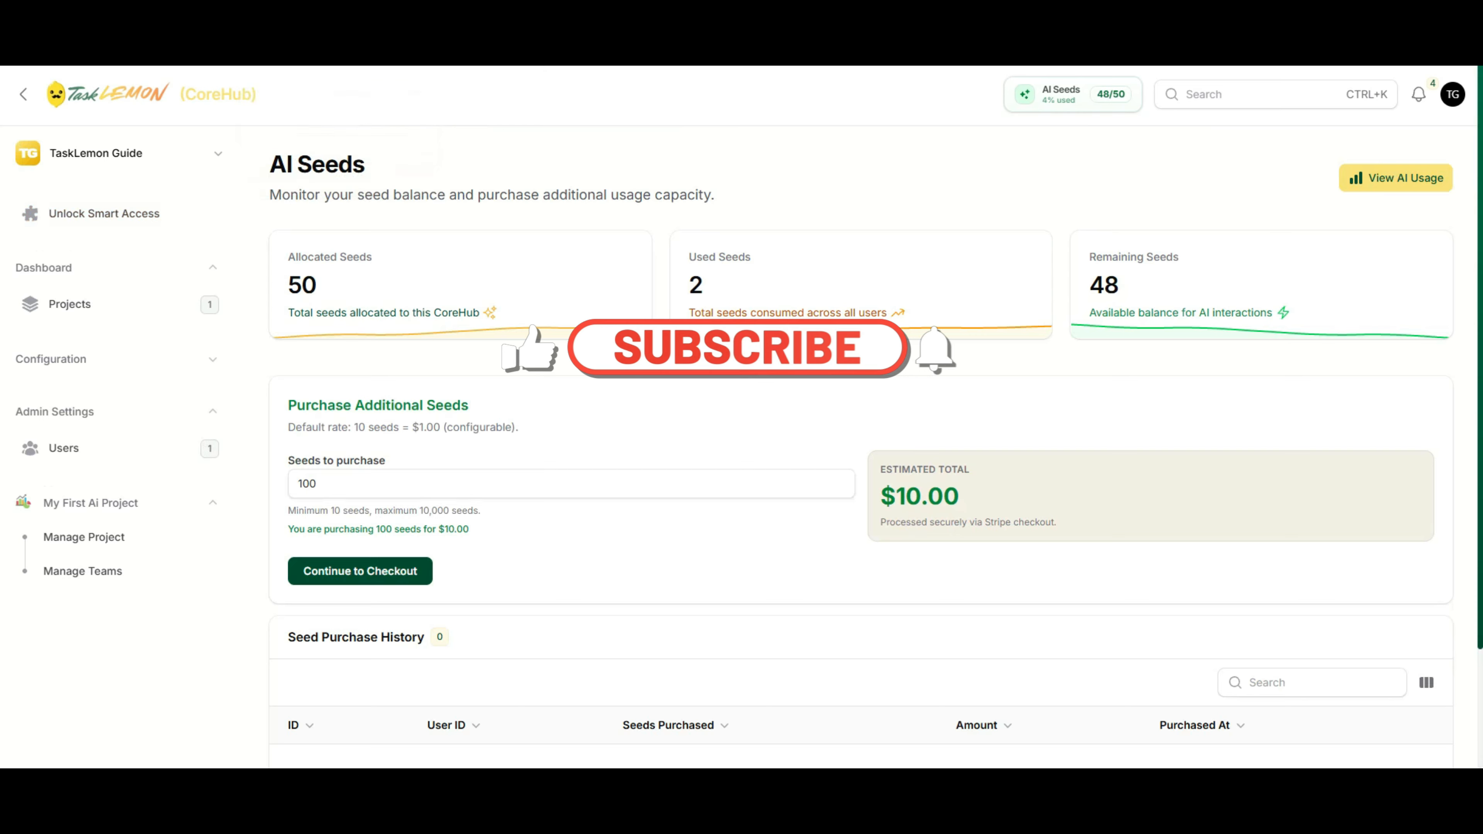
pyautogui.scroll(-3, 860, 444)
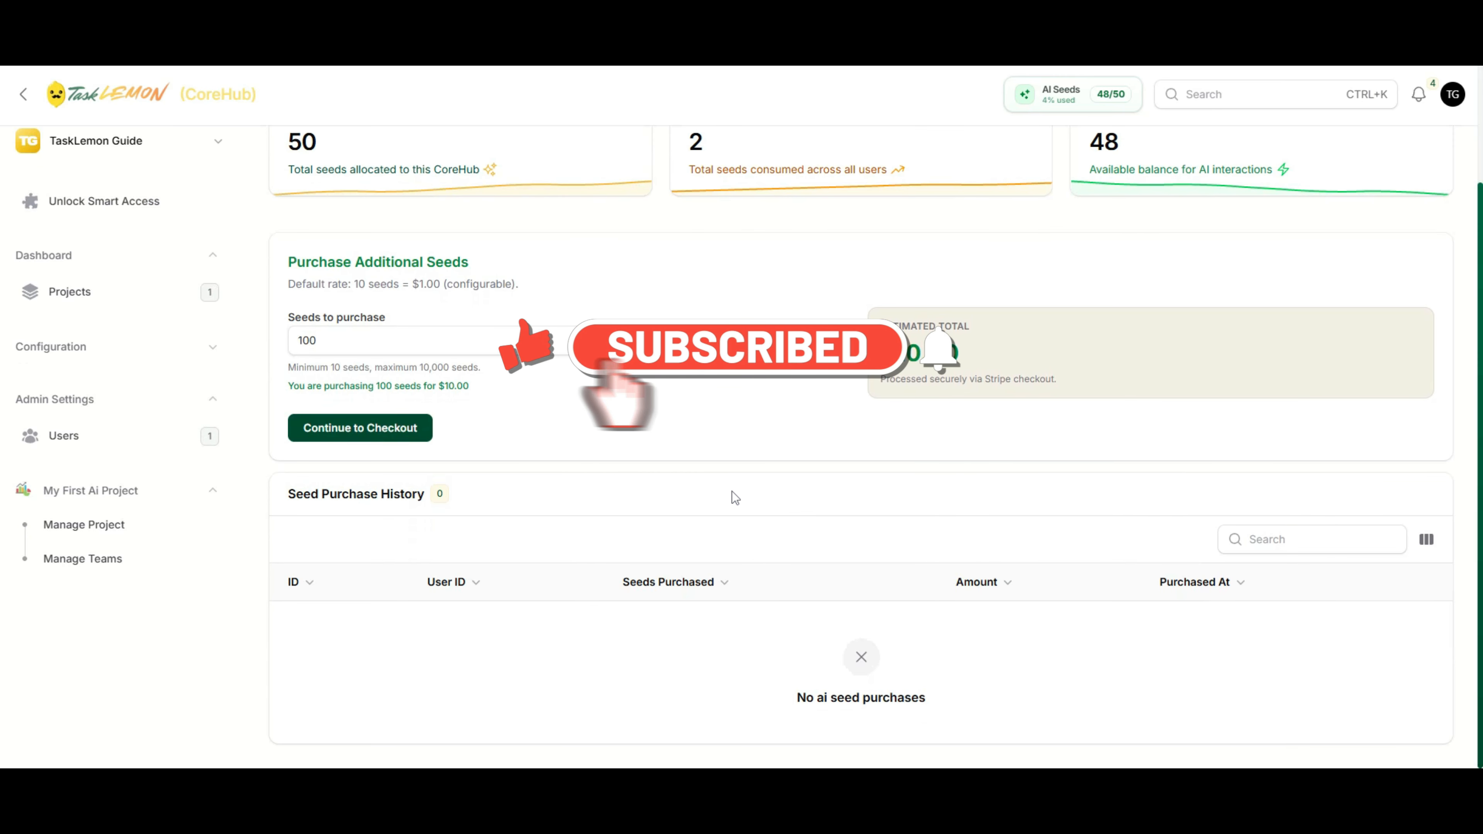